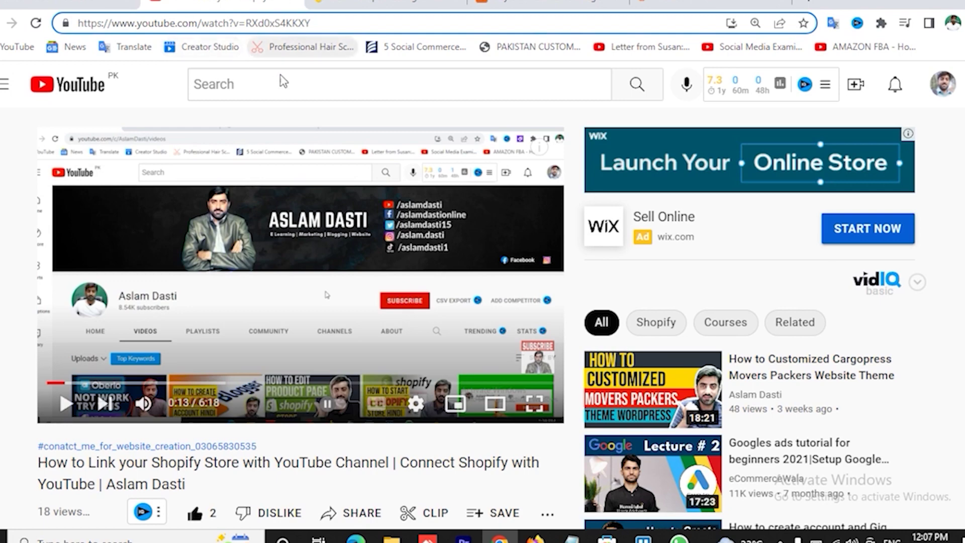
Expand the video's description and open the Bluehost link under Best Recommended Hostings.
scroll(157, 167, "down", 5)
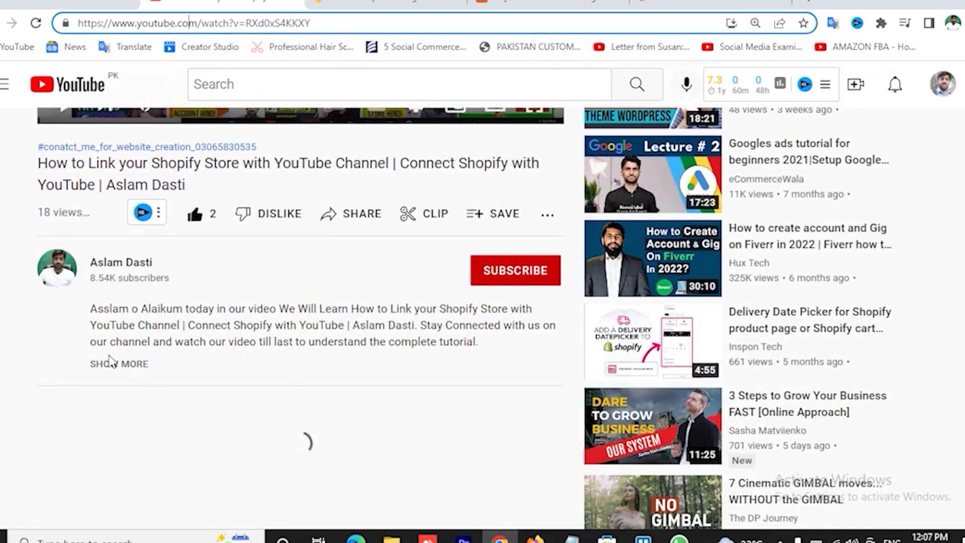
left_click(121, 366)
scroll(311, 322, "down", 7)
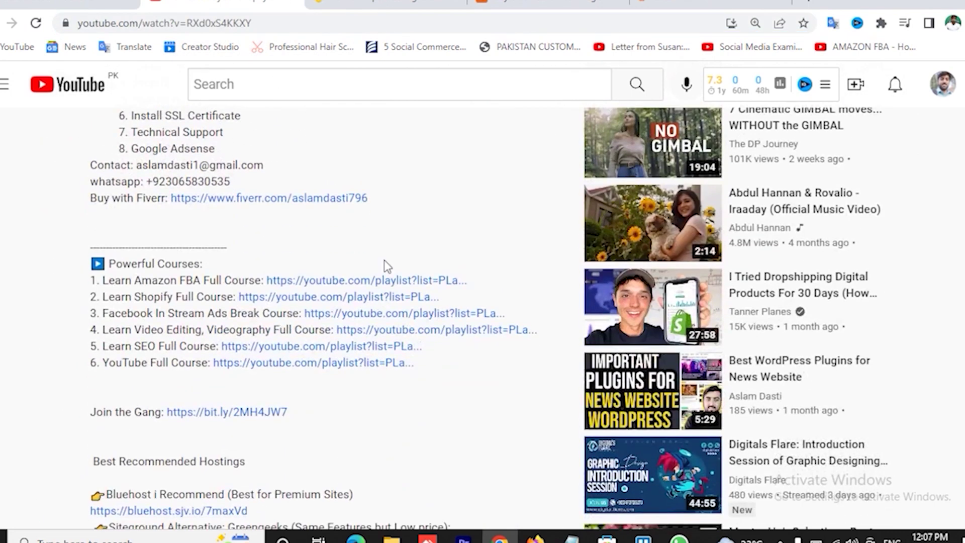
scroll(424, 247, "down", 3)
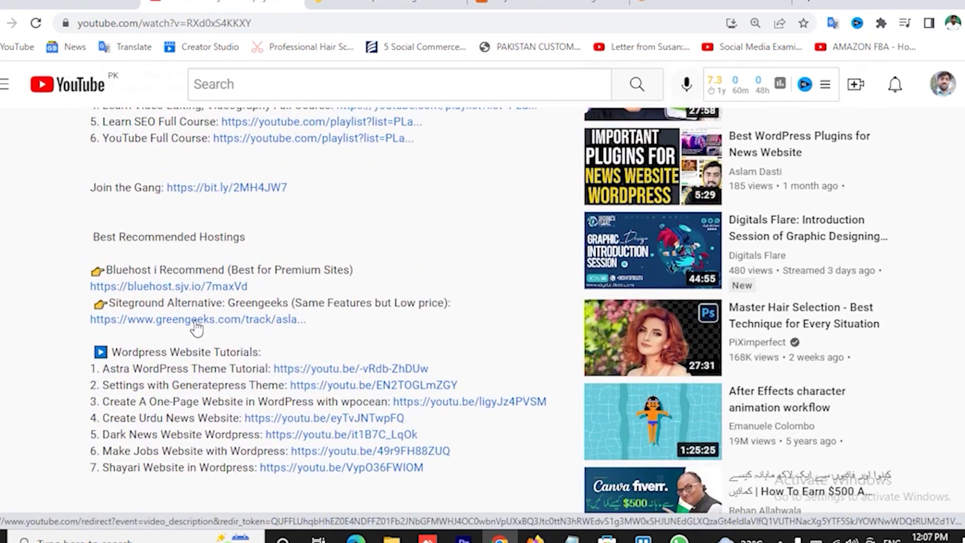
left_click(187, 287)
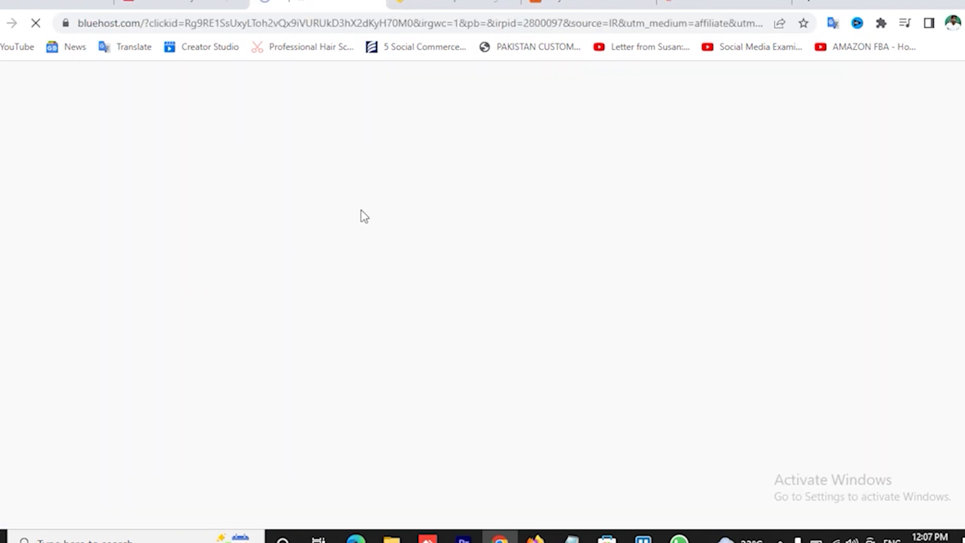
left_click(187, 2)
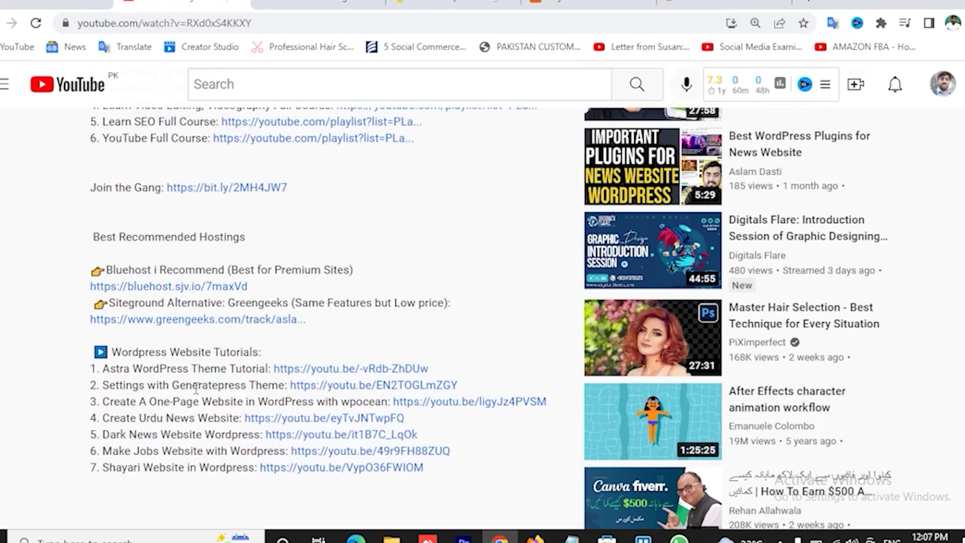
left_click(317, 4)
View the hosting types Bluehost offers and open its Domains page with the domain search.
mouse_move(199, 123)
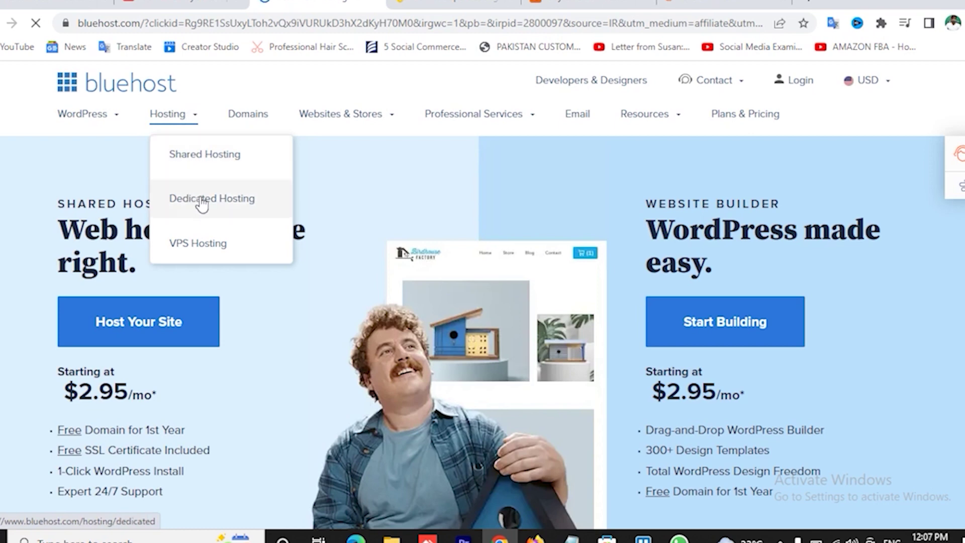
left_click(259, 120)
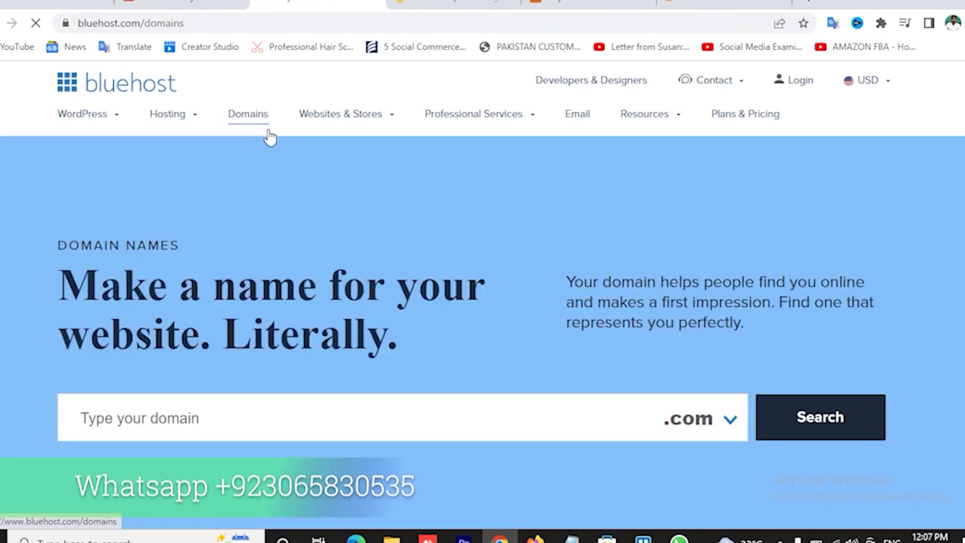
scroll(371, 357, "down", 3)
left_click(216, 268)
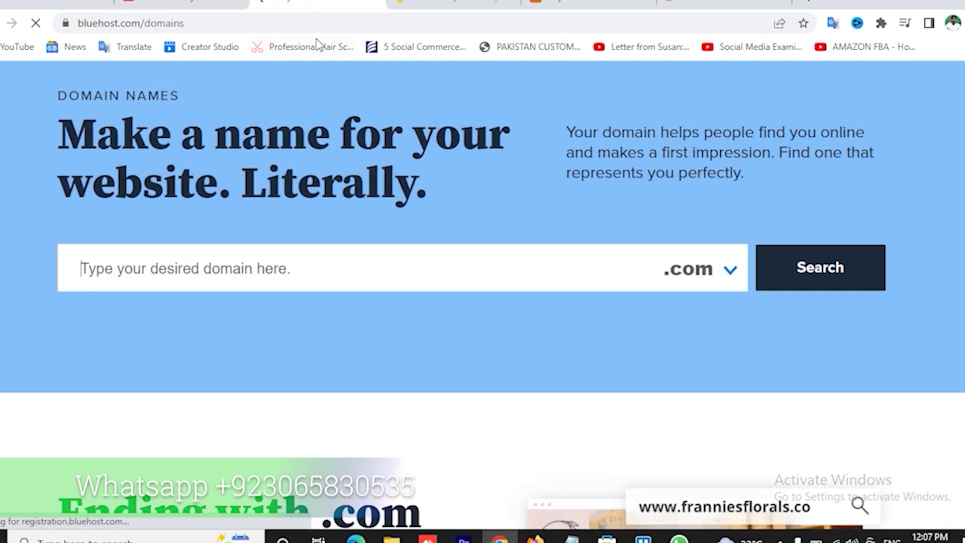
Look through the domain extensions available in Bluehost's domain search.
left_click(179, 5)
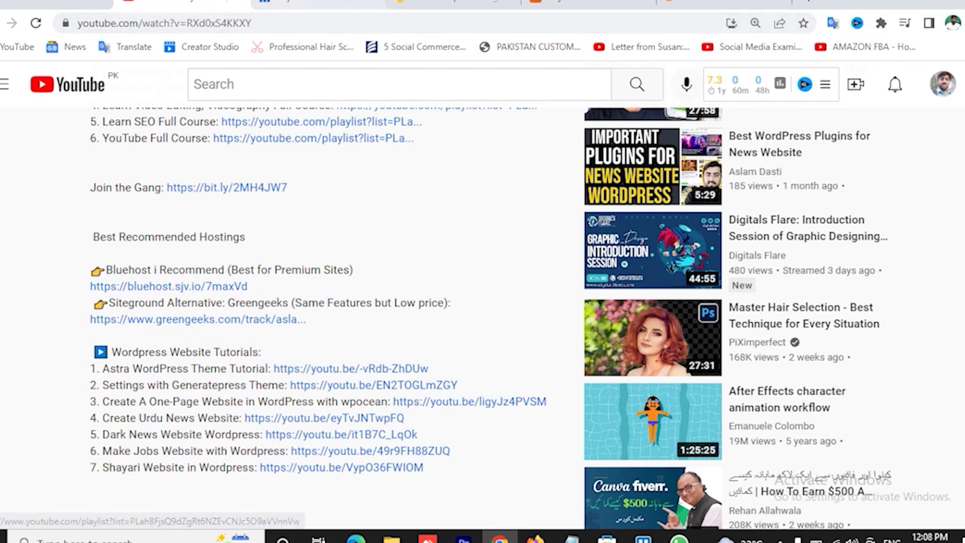
left_click(314, 3)
scroll(508, 308, "down", 2)
scroll(511, 312, "down", 2)
scroll(576, 243, "up", 4)
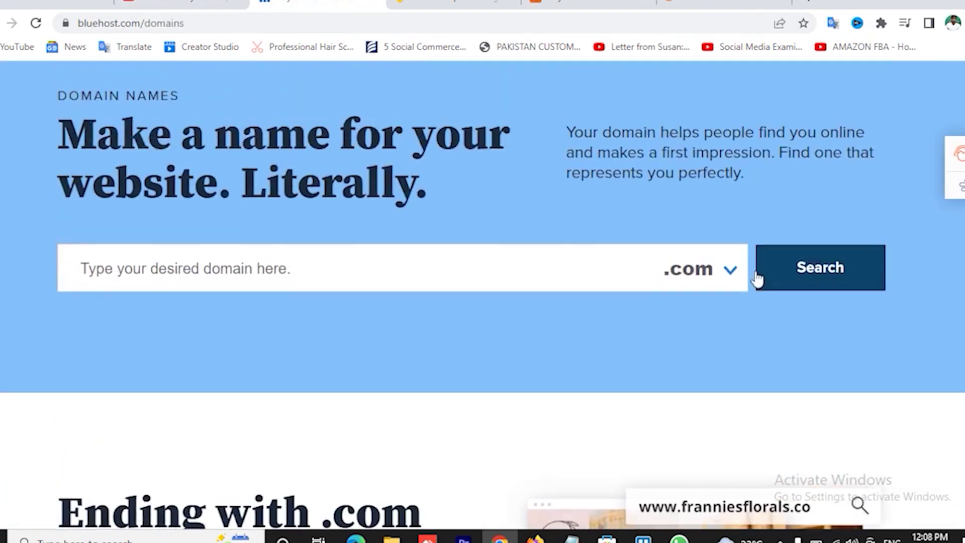
left_click(729, 278)
scroll(665, 241, "down", 1)
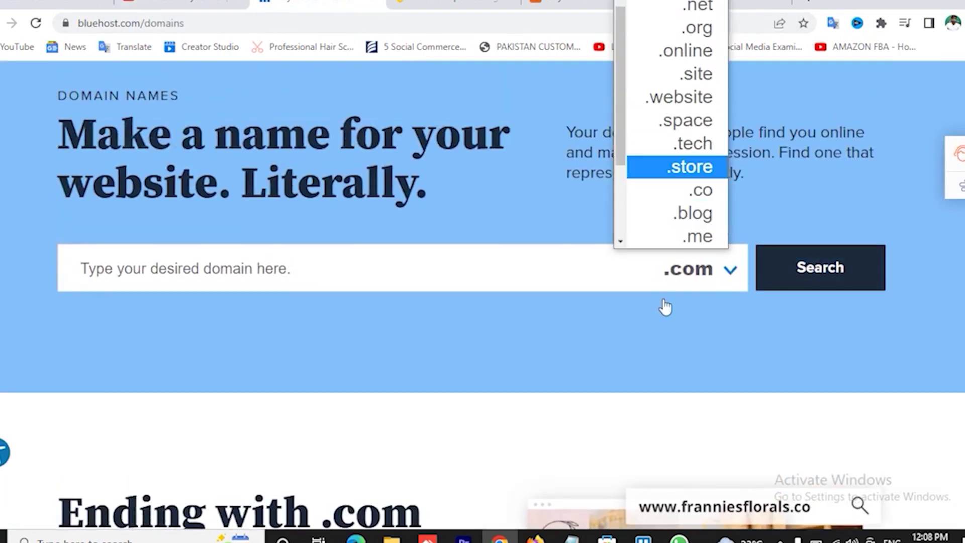
left_click(655, 348)
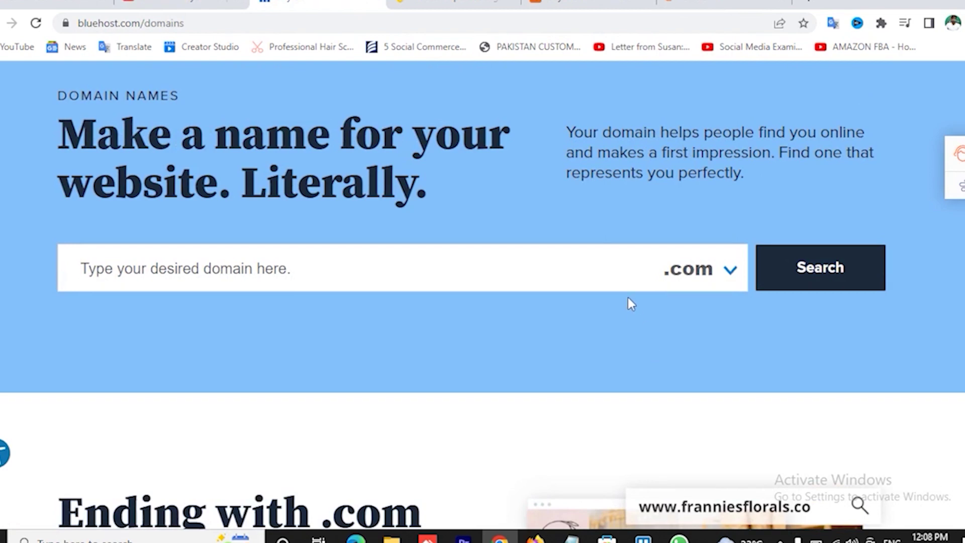
View the hosting categories on the Namecheap site and return to Bluehost's domain page.
left_click(588, 4)
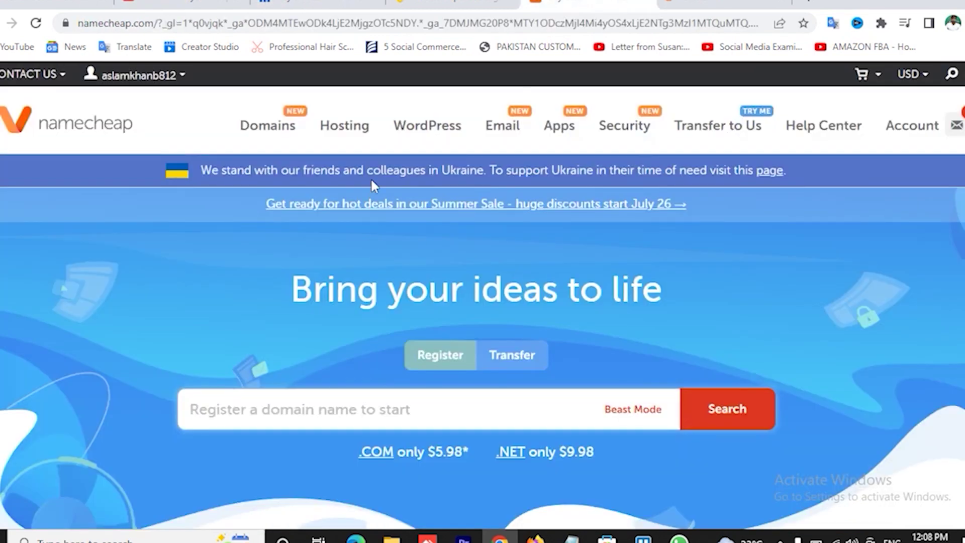
mouse_move(354, 124)
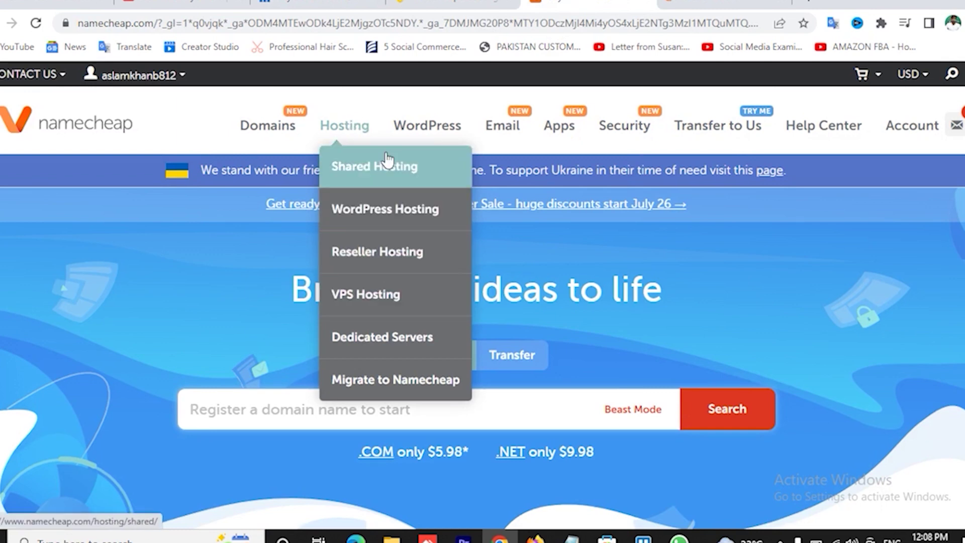
left_click(317, 4)
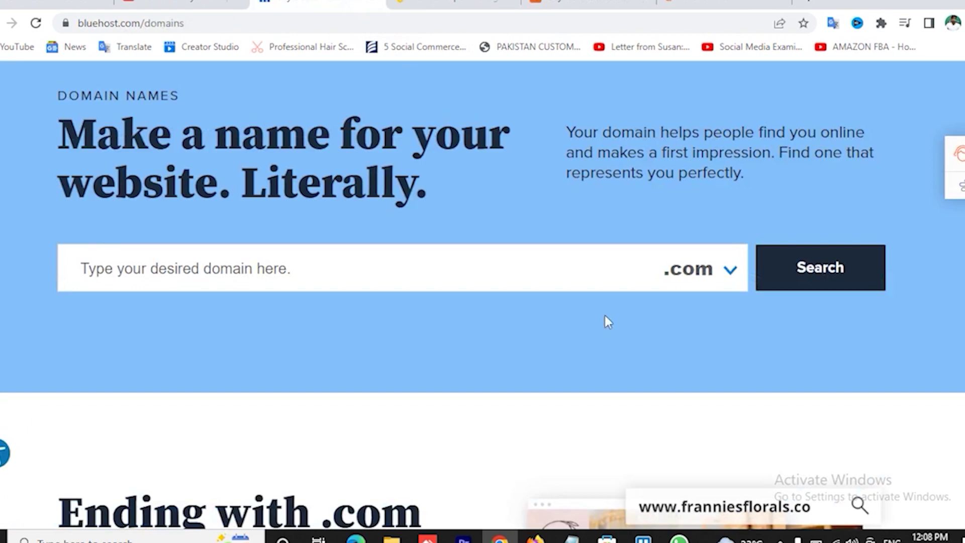
View Bluehost's Shared Hosting page and return to the Bluehost home page.
left_click(309, 261)
scroll(389, 211, "up", 3)
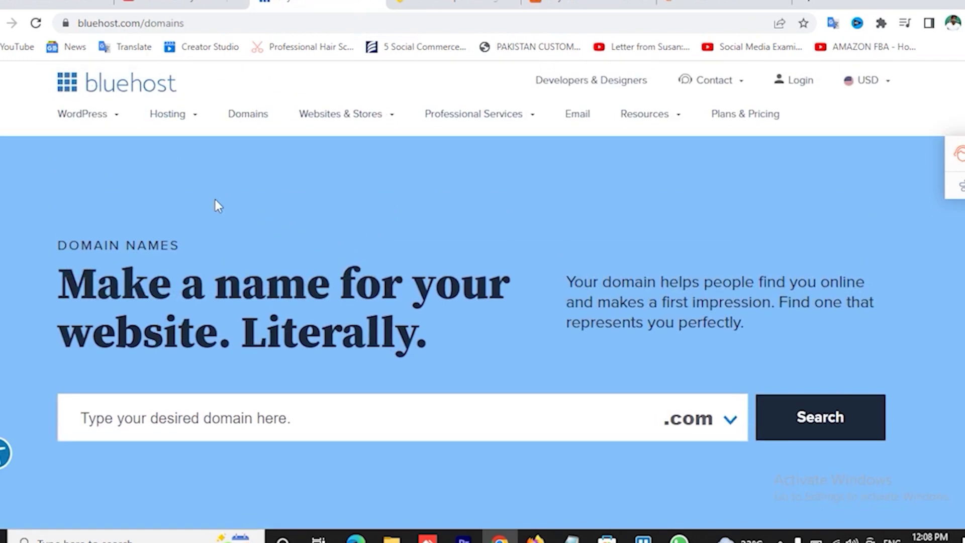
left_click(214, 158)
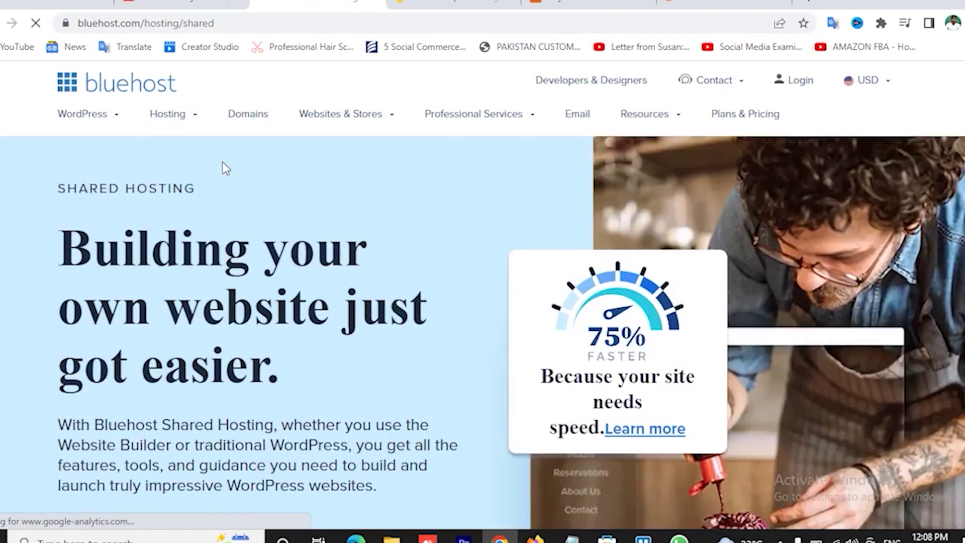
left_click(107, 95)
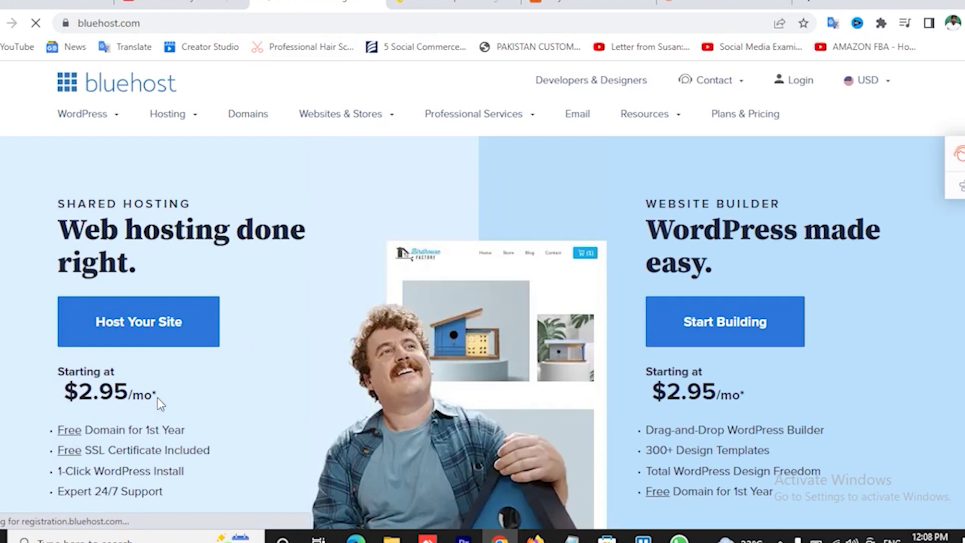
Open the shared hosting plans from the home page and select the Basic plan for 12 months.
scroll(239, 387, "down", 2)
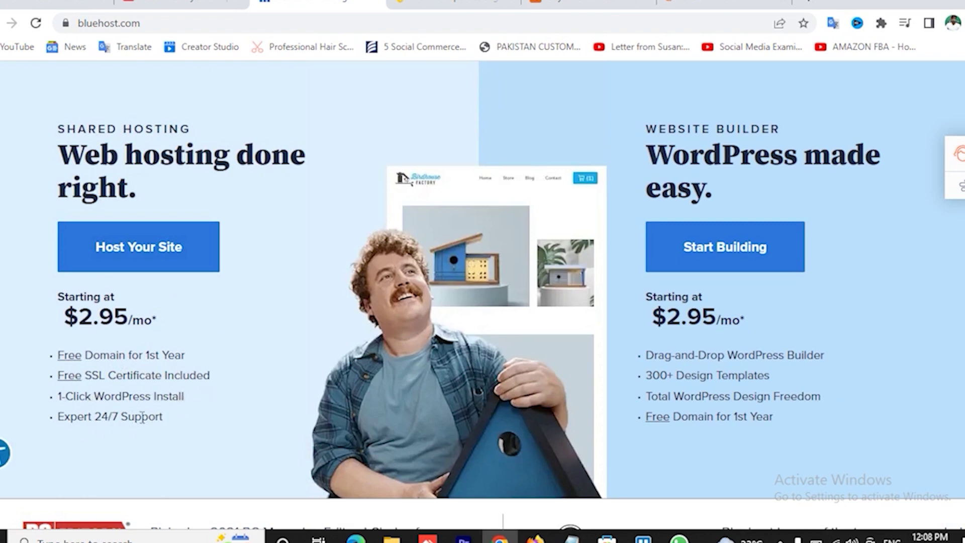
left_click(132, 252)
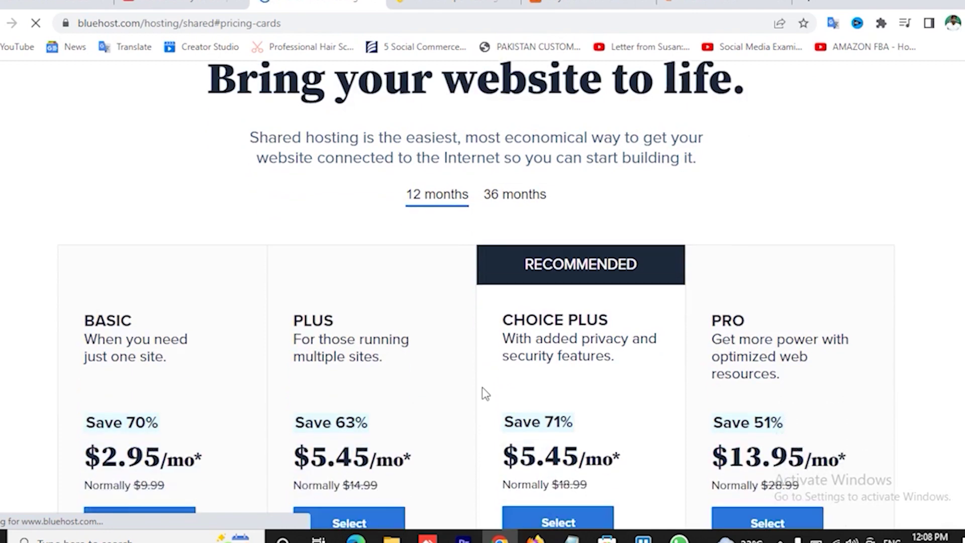
scroll(481, 387, "down", 1)
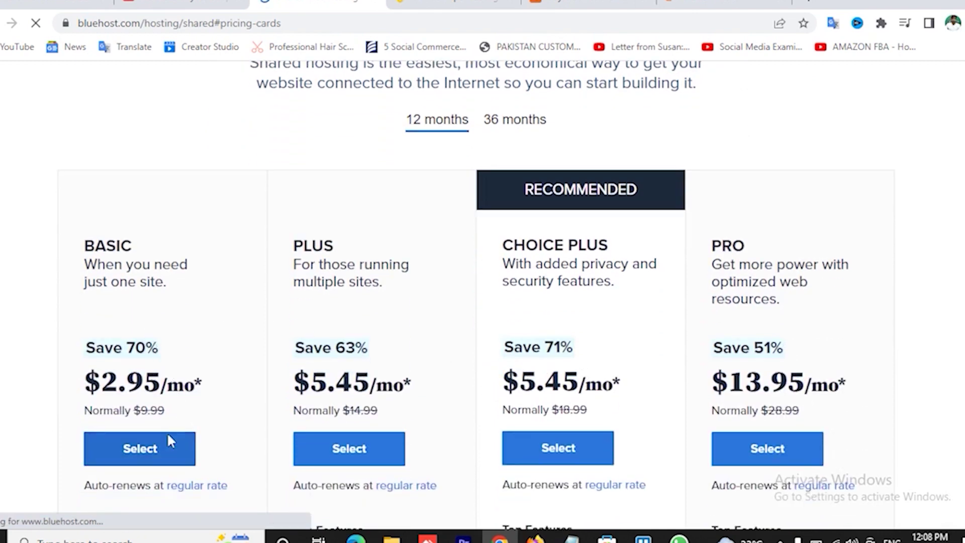
left_click(163, 452)
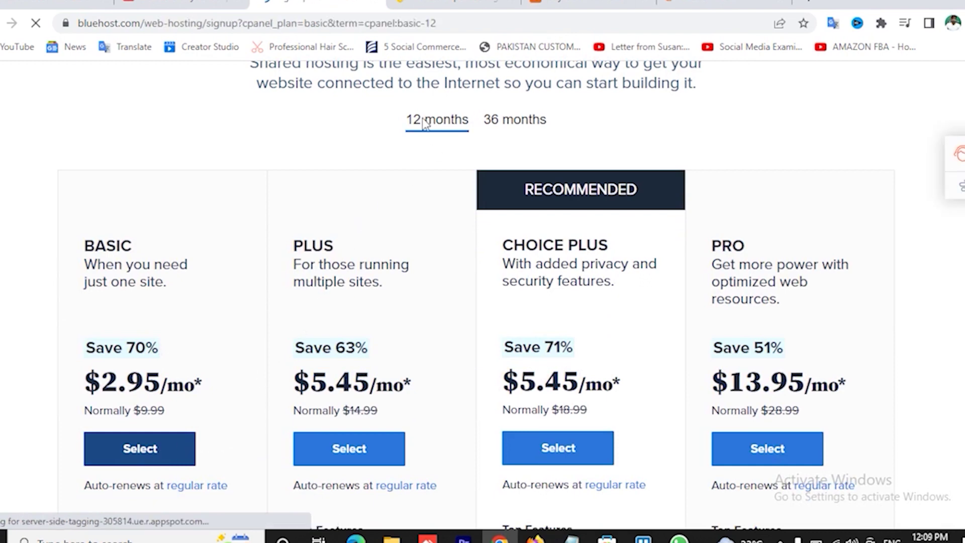
Enter a new domain based on the site owner's name with the .com extension and continue to account creation.
scroll(370, 259, "down", 3)
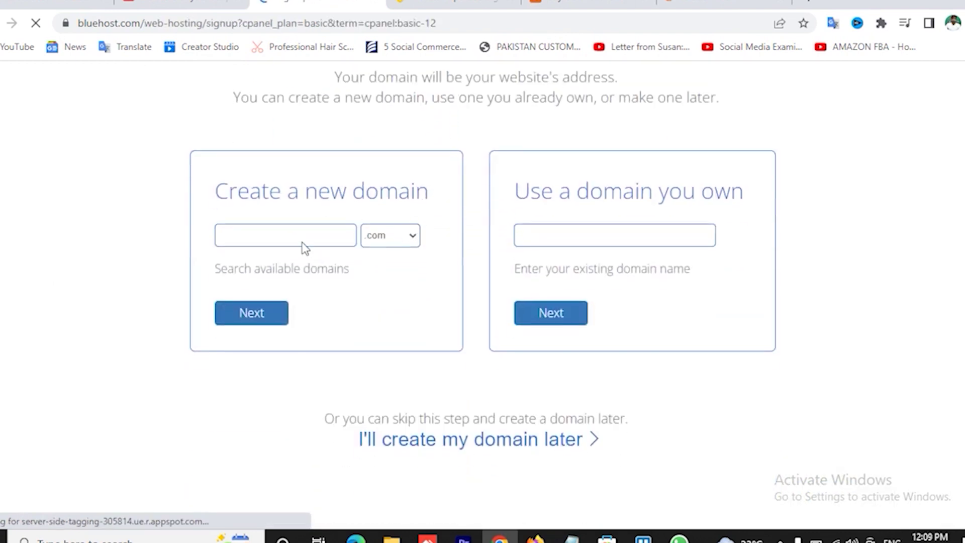
left_click(285, 239)
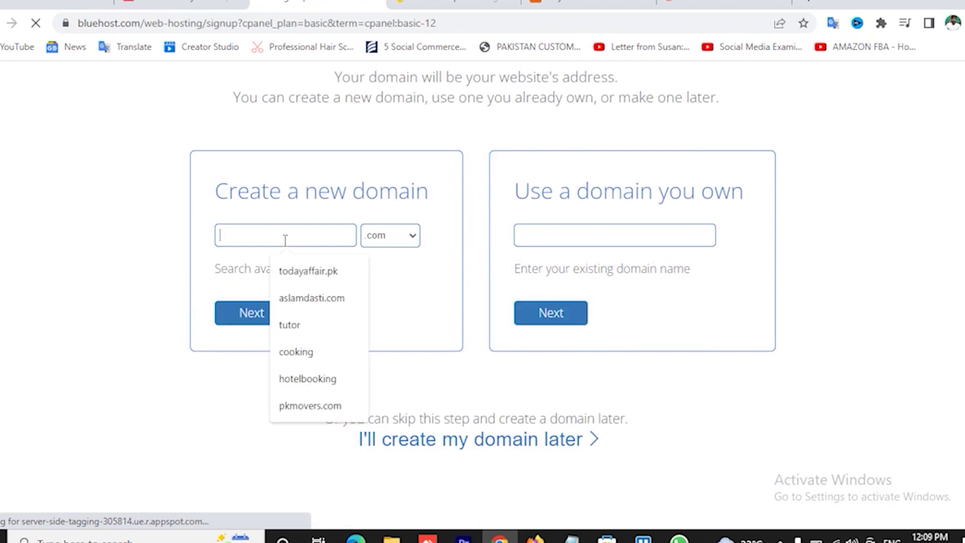
type("as")
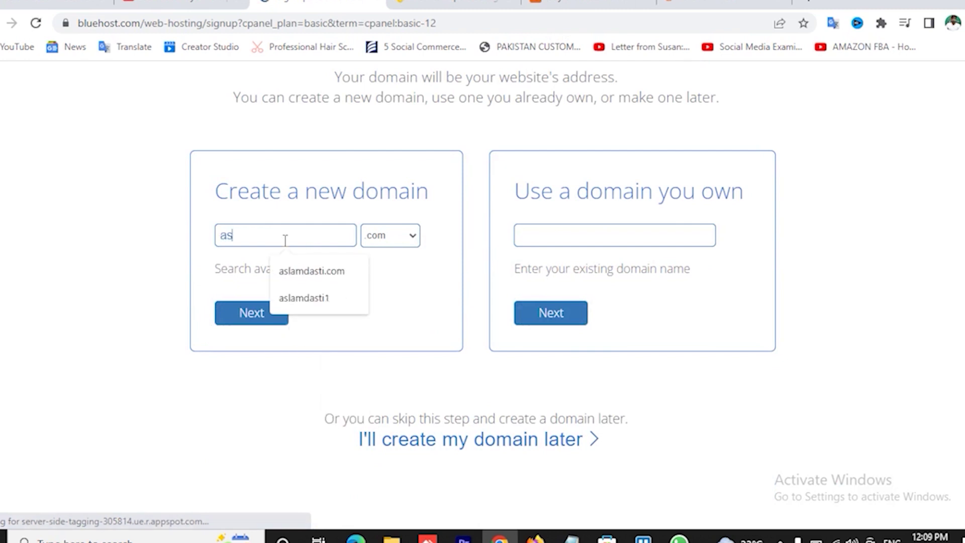
type("lamdasti1.com")
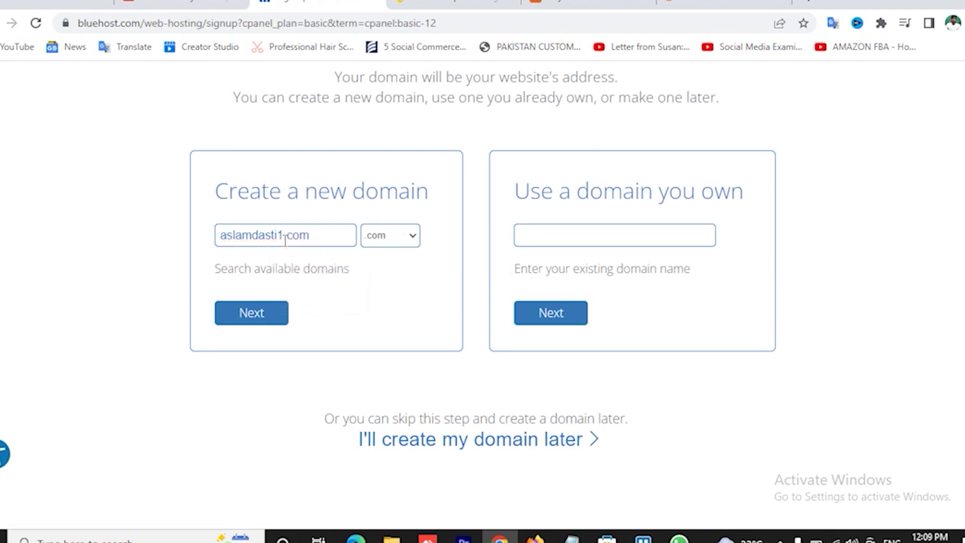
key("BackSpace")
key("BackSpace")
left_click(257, 322)
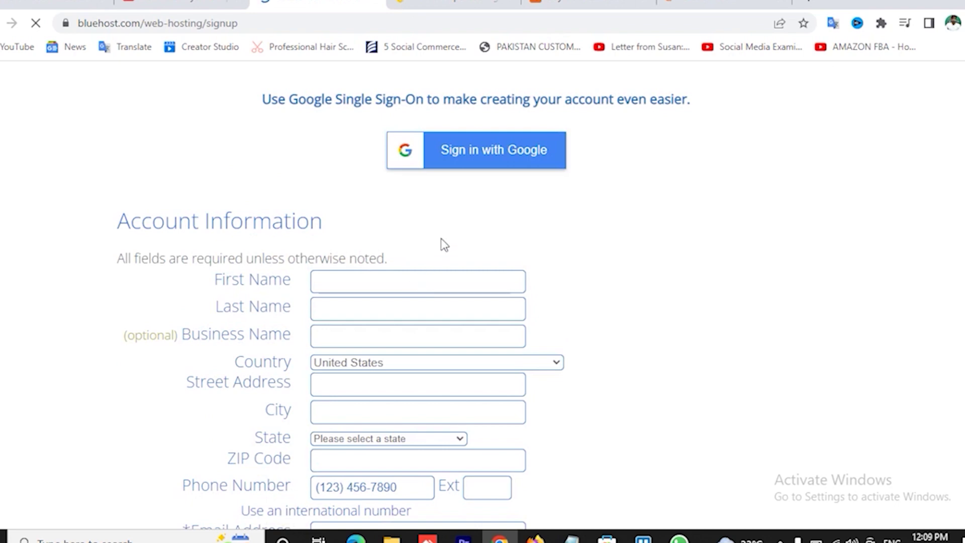
Review the account information, package information and package extras sections of the sign-up form.
scroll(502, 231, "down", 3)
scroll(502, 229, "down", 2)
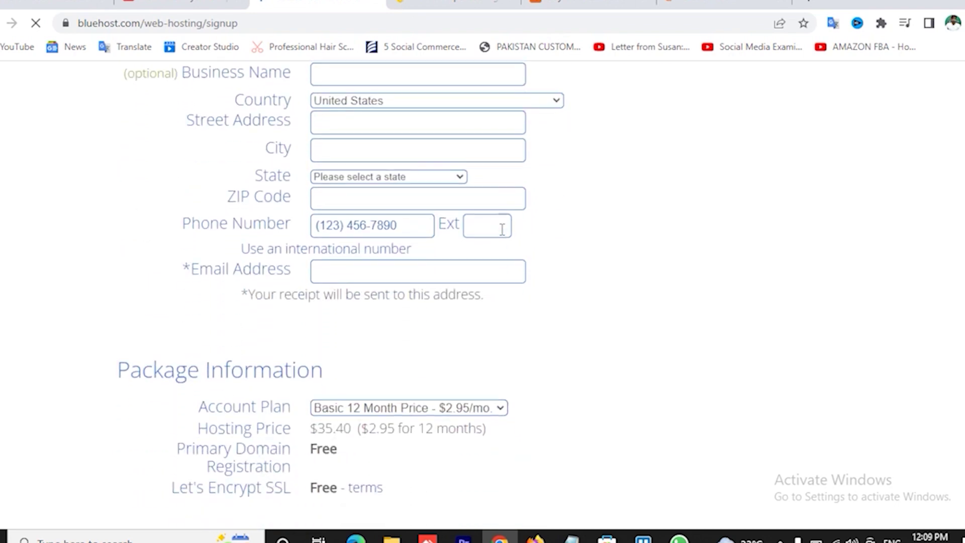
scroll(502, 229, "up", 4)
scroll(504, 236, "down", 8)
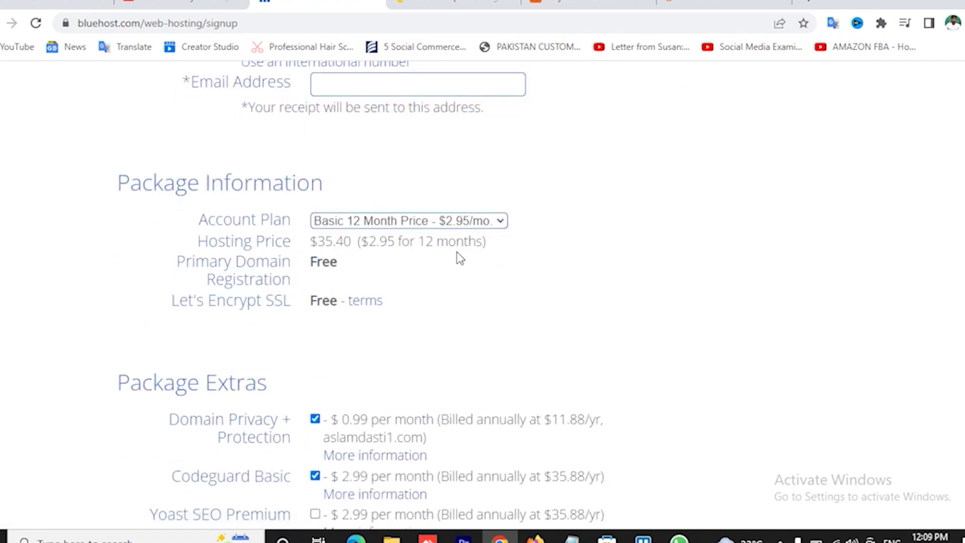
scroll(410, 304, "down", 2)
scroll(410, 304, "down", 1)
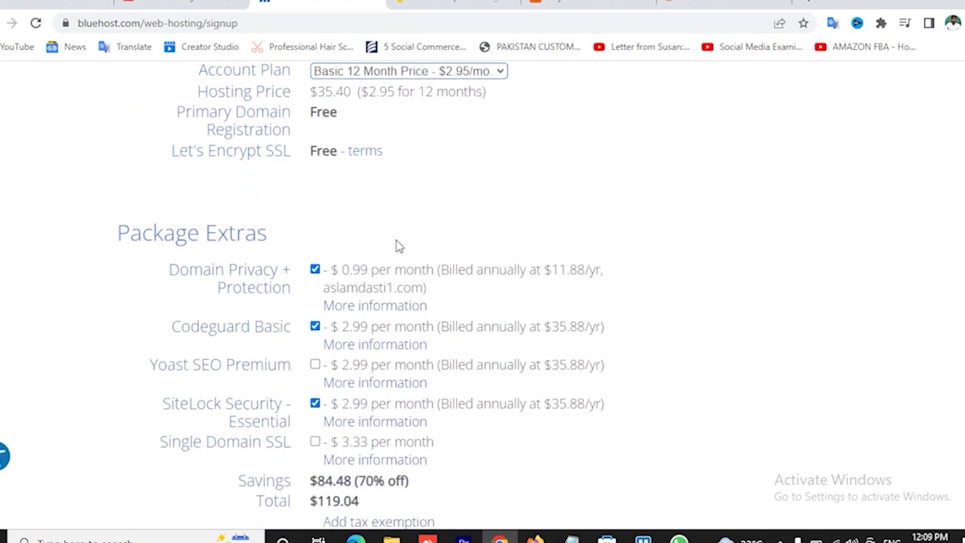
scroll(400, 235, "down", 1)
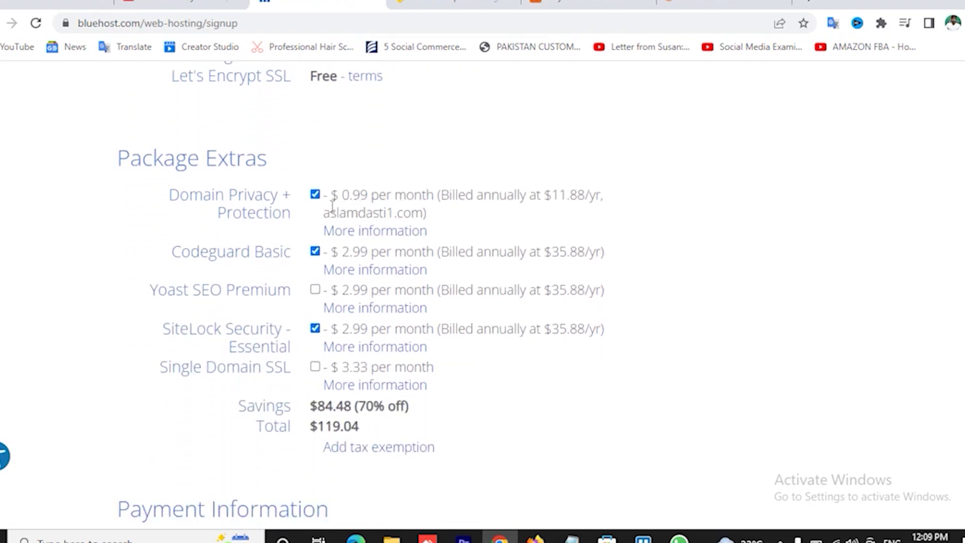
Deselect Domain Privacy + Protection, Codeguard Basic and SiteLock Security - Essential in the package extras.
left_click(314, 194)
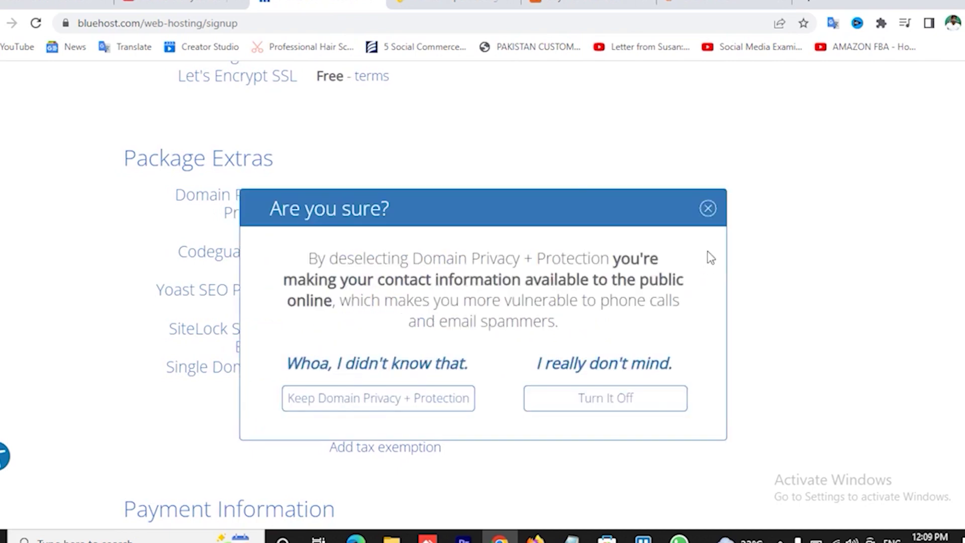
left_click(708, 209)
left_click(315, 252)
left_click(315, 328)
Examine the payment information section of the sign-up form, including the credit card number and signature/CVV2 code fields.
scroll(502, 377, "down", 3)
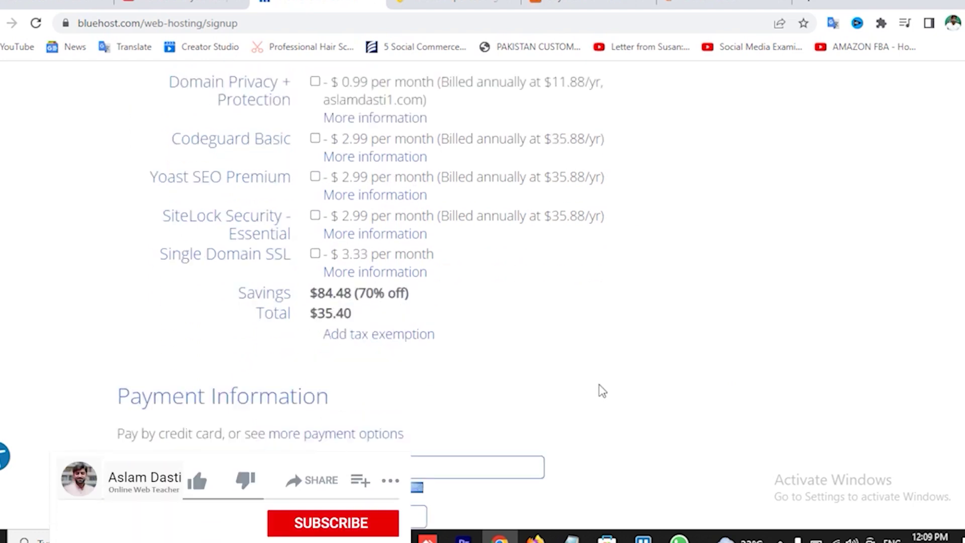
scroll(486, 308, "down", 3)
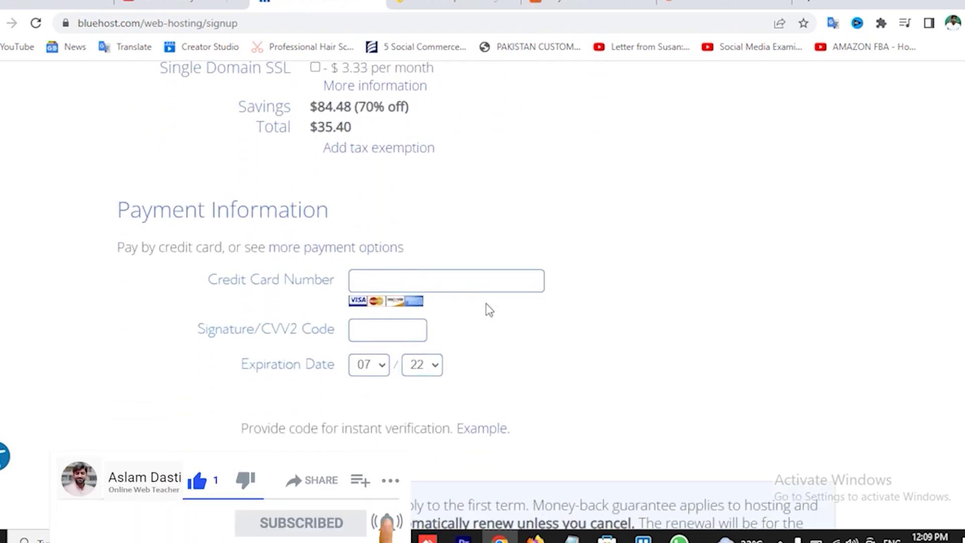
left_click(388, 284)
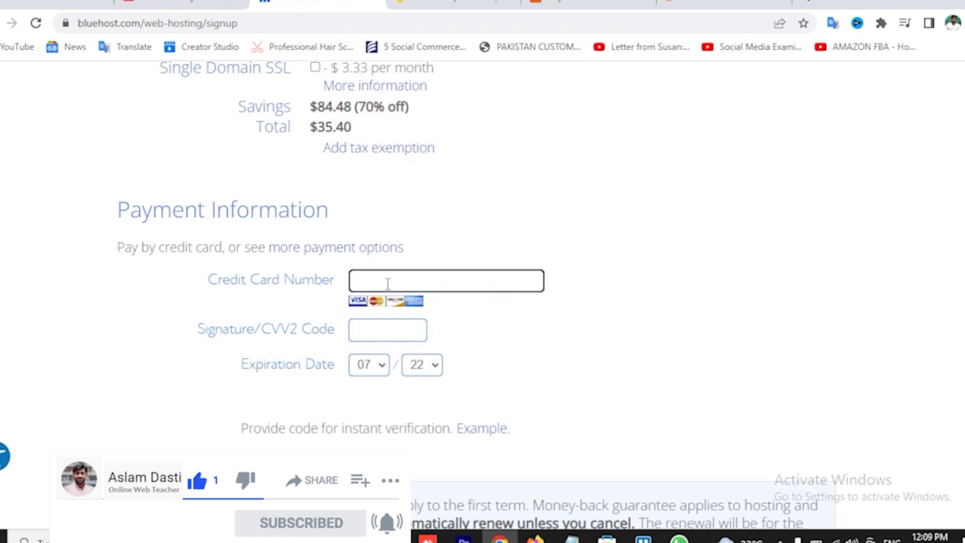
left_click(370, 332)
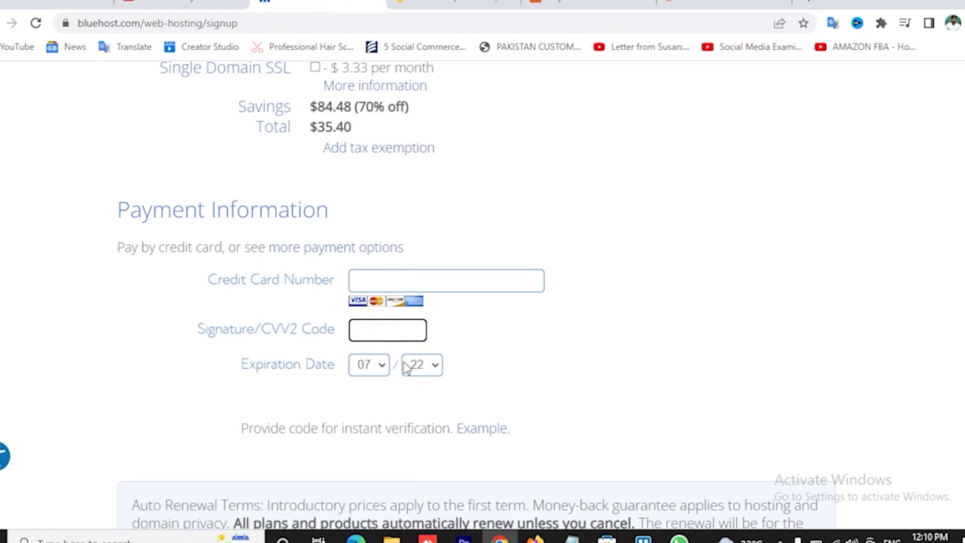
Agree to the Auto Renewal Terms, Terms of Service and Cancellation Policy at the end of the sign-up form.
scroll(471, 366, "down", 7)
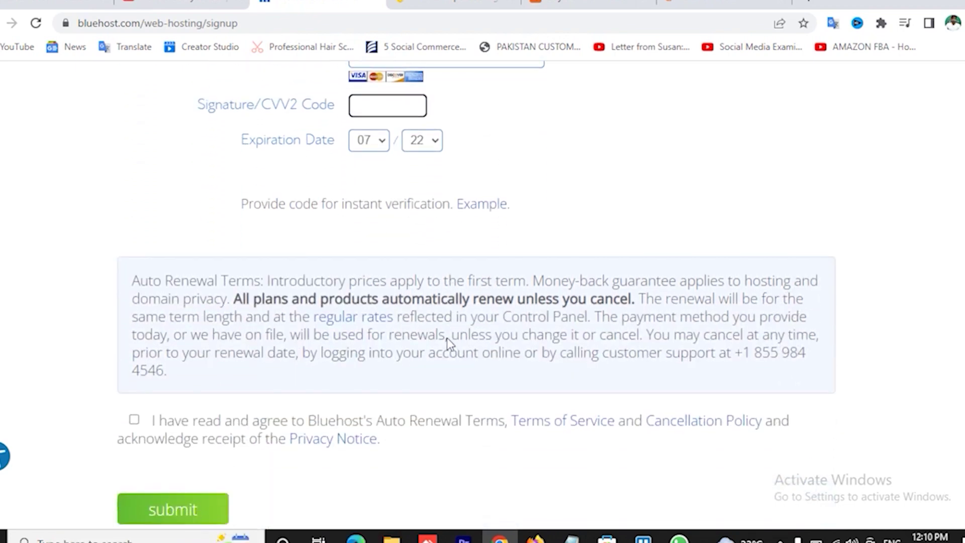
left_click(134, 269)
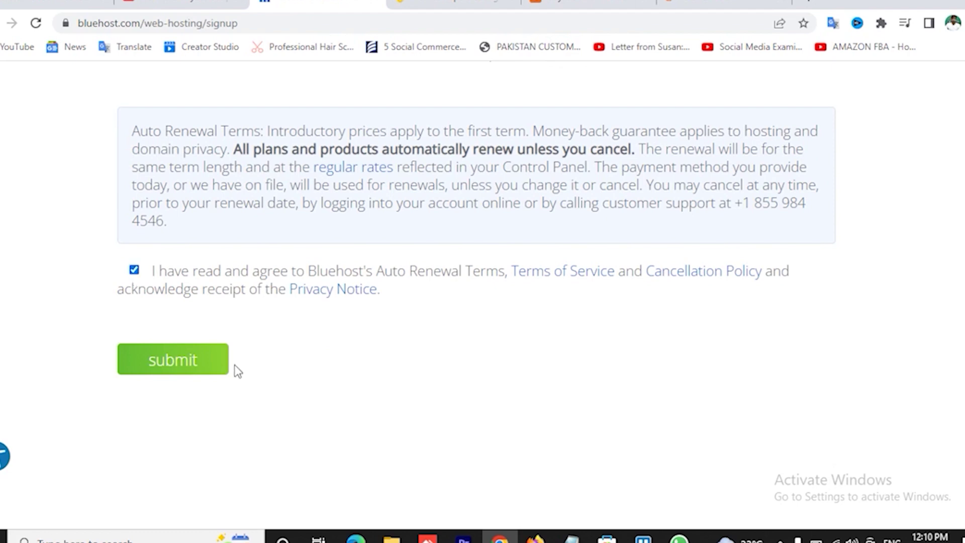
left_click(170, 370)
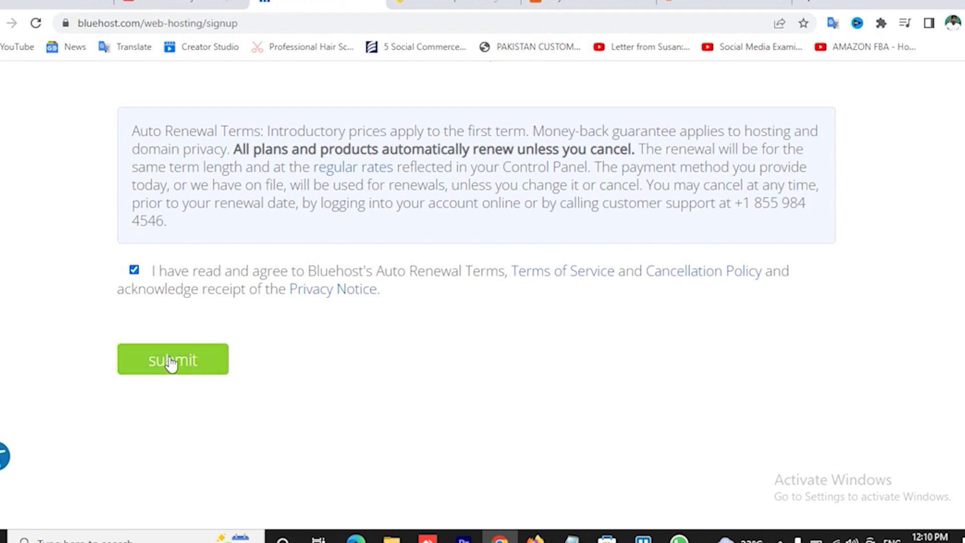
Review the account information fields of the sign-up form, from the first name down to the email address.
scroll(171, 363, "up", 15)
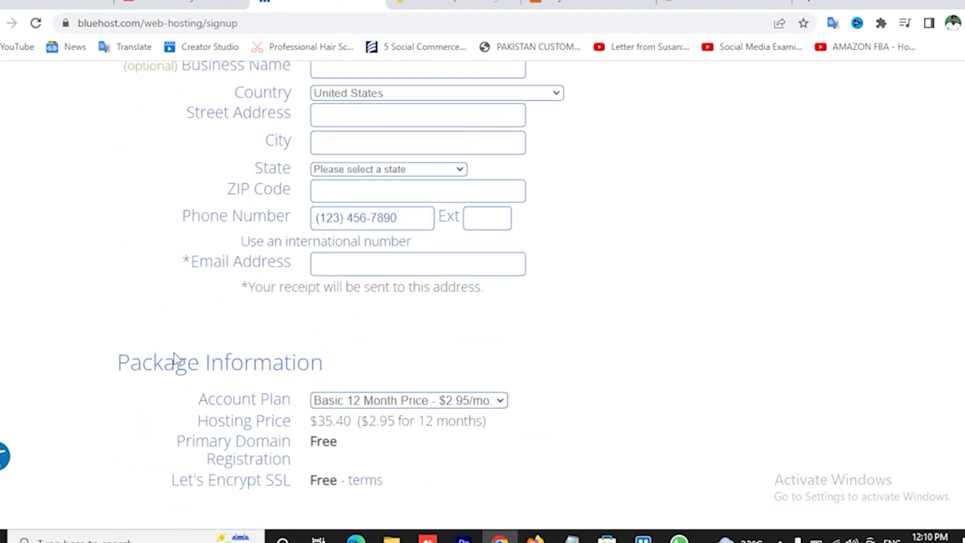
scroll(334, 318, "up", 7)
scroll(377, 345, "down", 3)
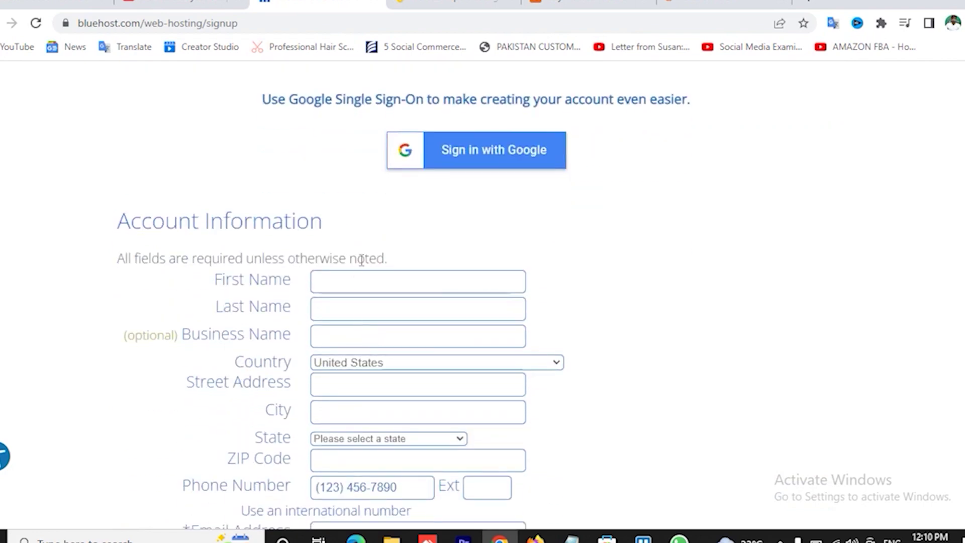
scroll(268, 363, "down", 3)
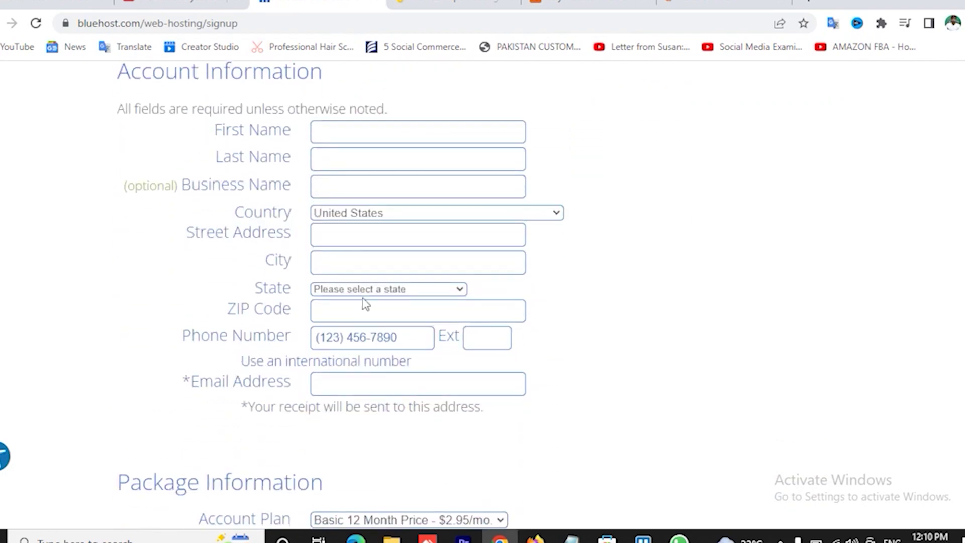
left_click(333, 384)
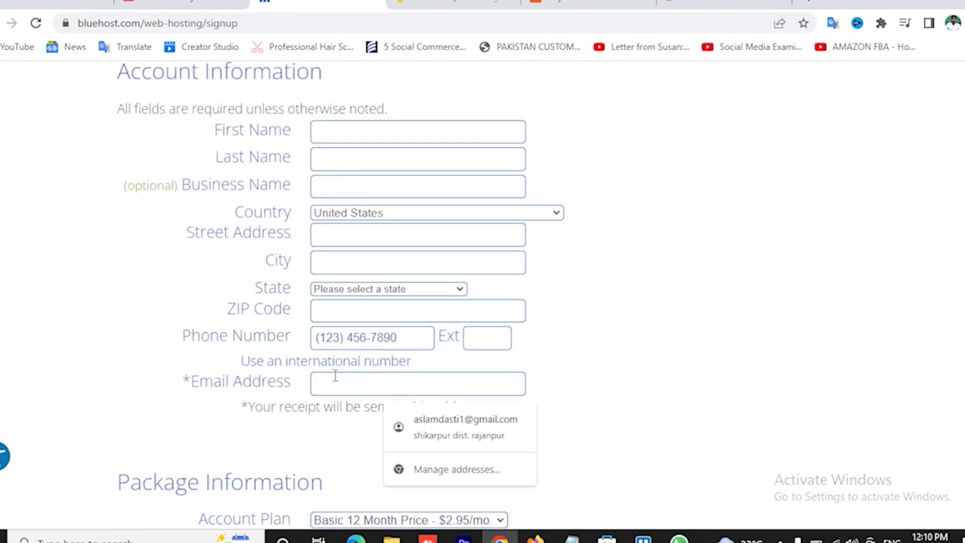
key("Escape")
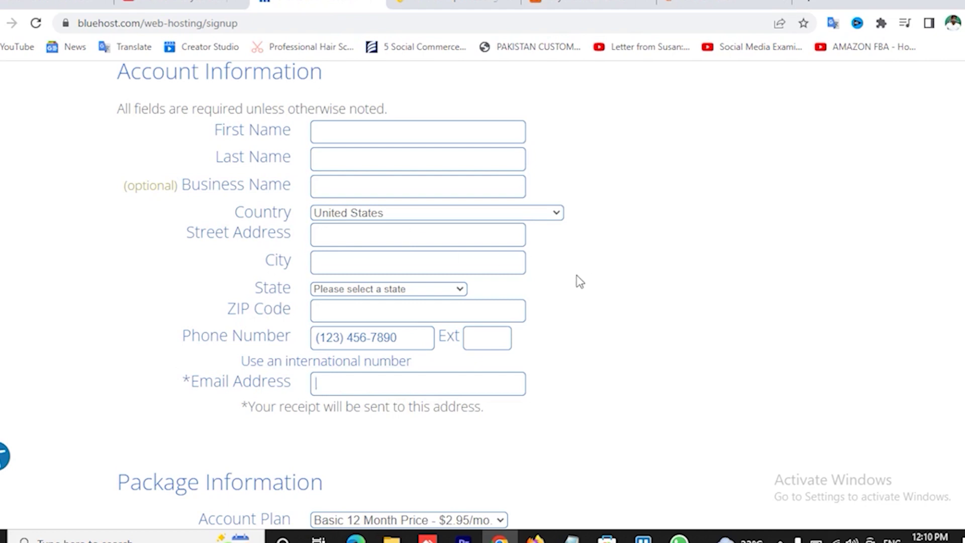
scroll(578, 280, "down", 3)
scroll(578, 280, "up", 3)
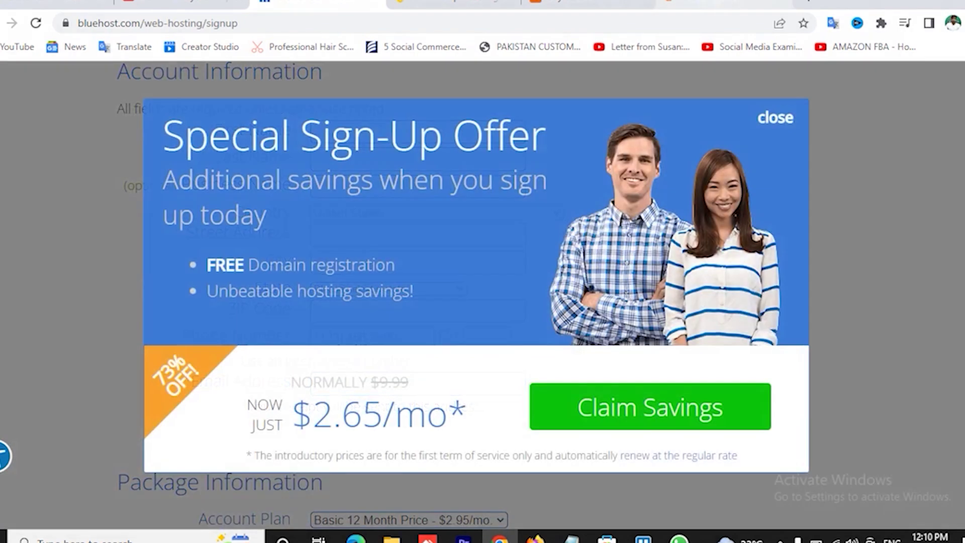
Switch to the hosting account's cPanel and open the WordPress installation form in the Softaculous Apps Installer.
left_click(721, 5)
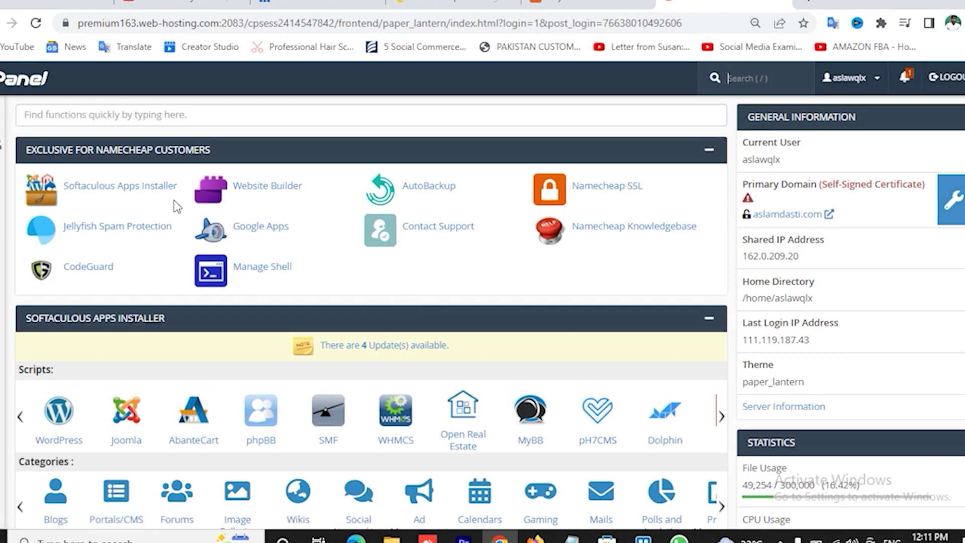
left_click(145, 199)
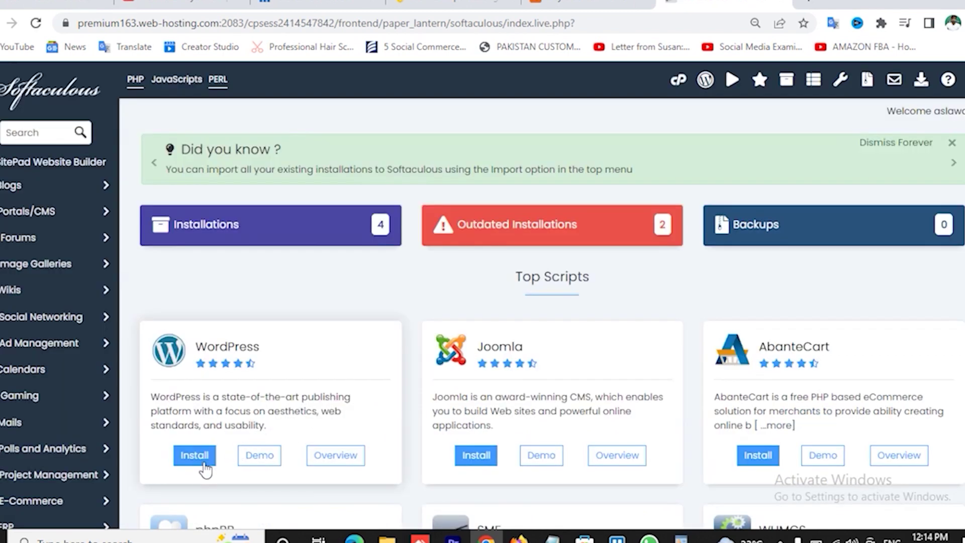
left_click(394, 359)
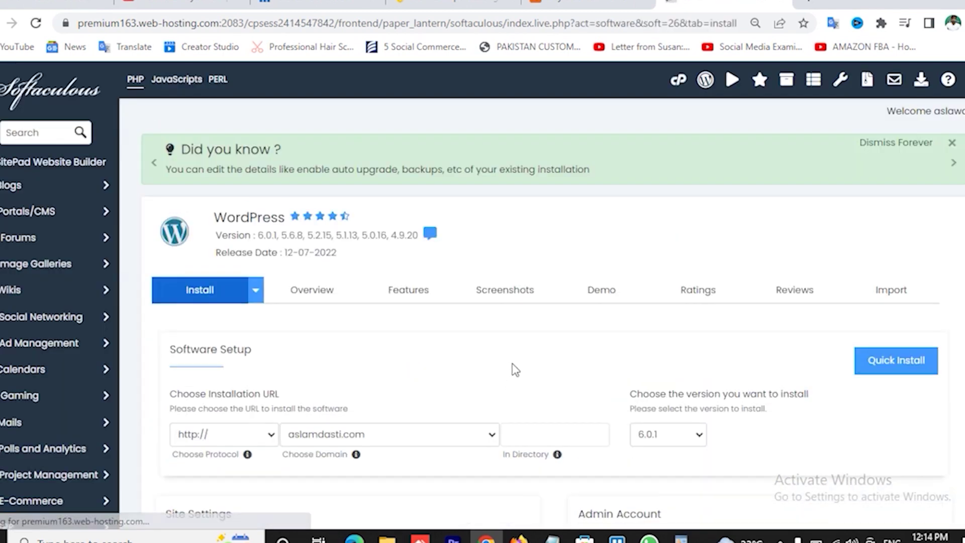
Replace the generated admin username with the site owner's saved username in the WordPress admin account settings.
scroll(510, 364, "down", 1)
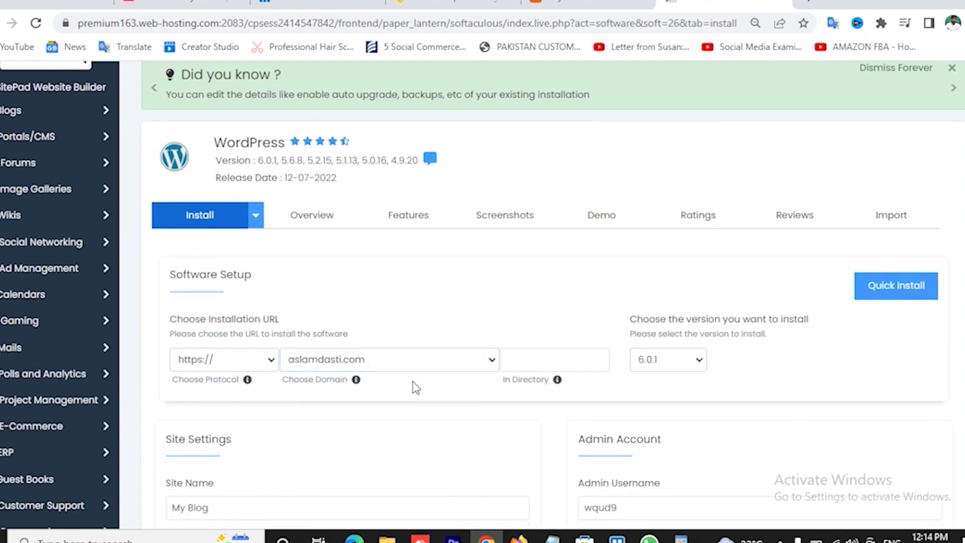
scroll(413, 388, "down", 3)
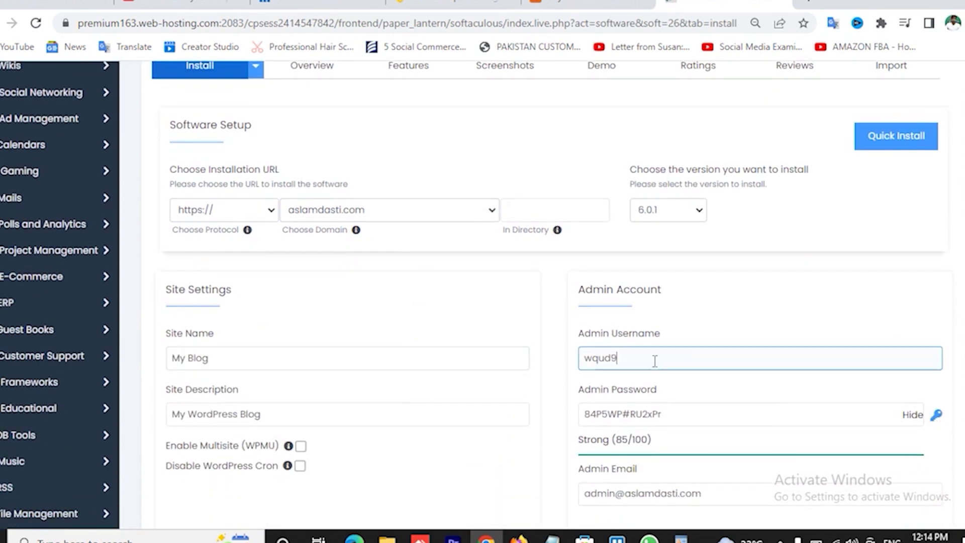
key("BackSpace")
key("BackSpace")
key("BackSpace")
key("BackSpace")
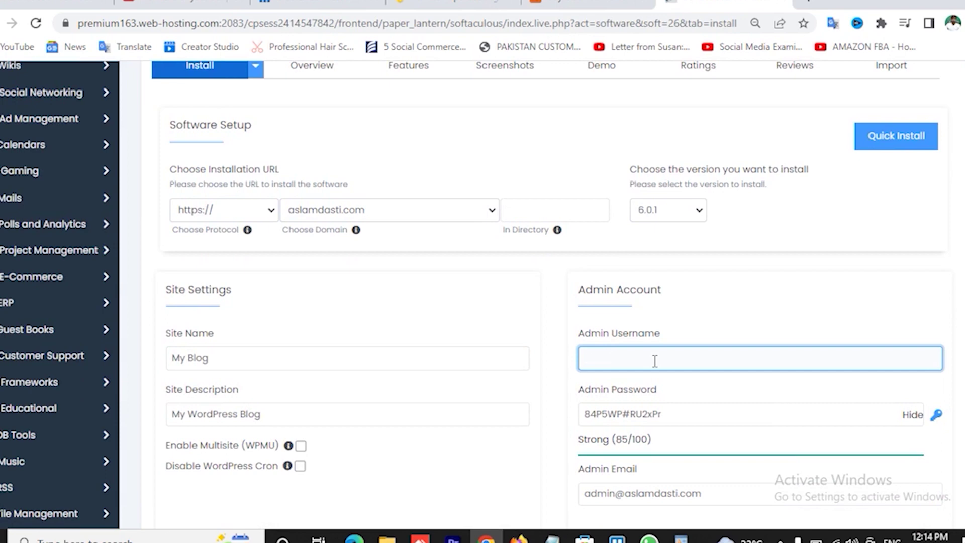
type("aslamdasti")
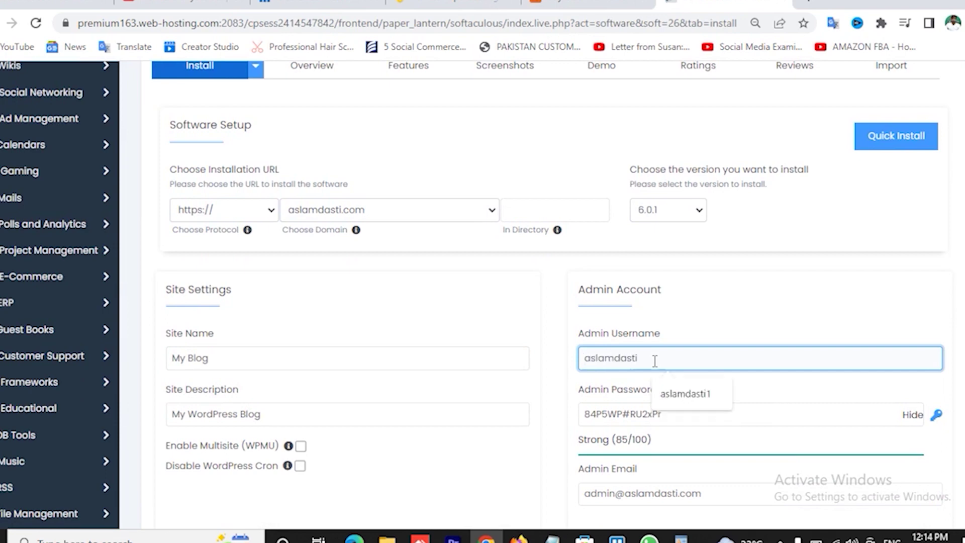
left_click(674, 393)
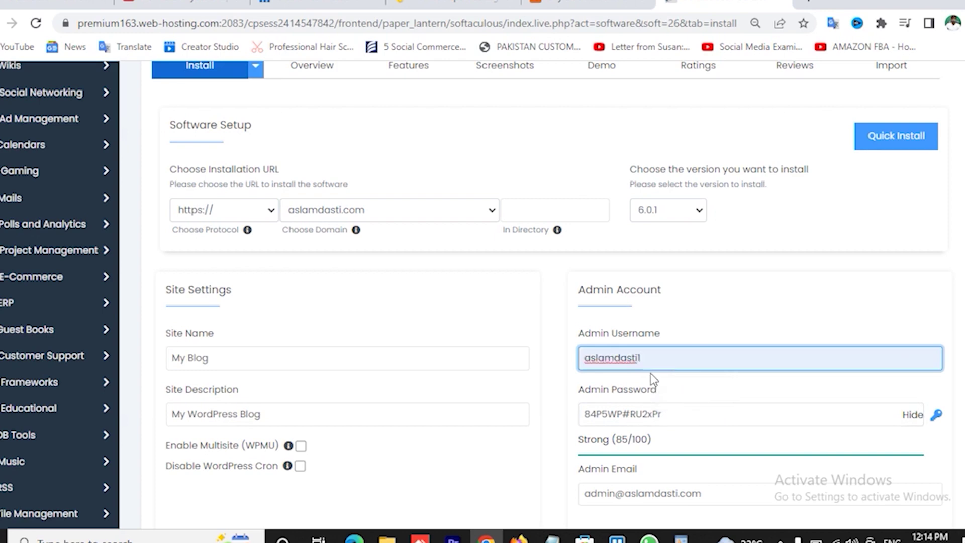
Set the site name to "Classified Website", correcting the spelling of the first word.
left_click(247, 354)
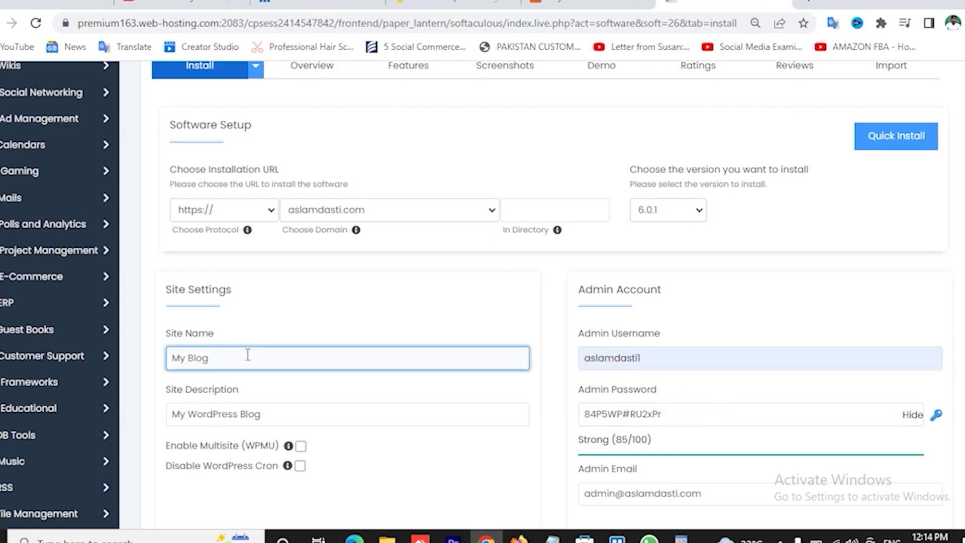
key("BackSpace")
key("BackSpace")
key("BackSpace")
key("BackSpace")
key("BackSpace")
key("BackSpace")
type("Clasified")
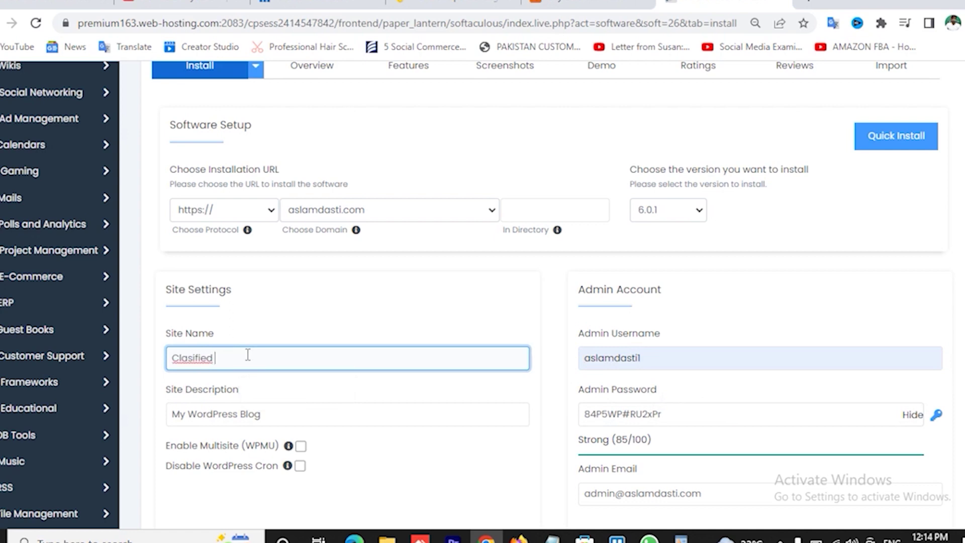
type(" Website")
right_click(194, 354)
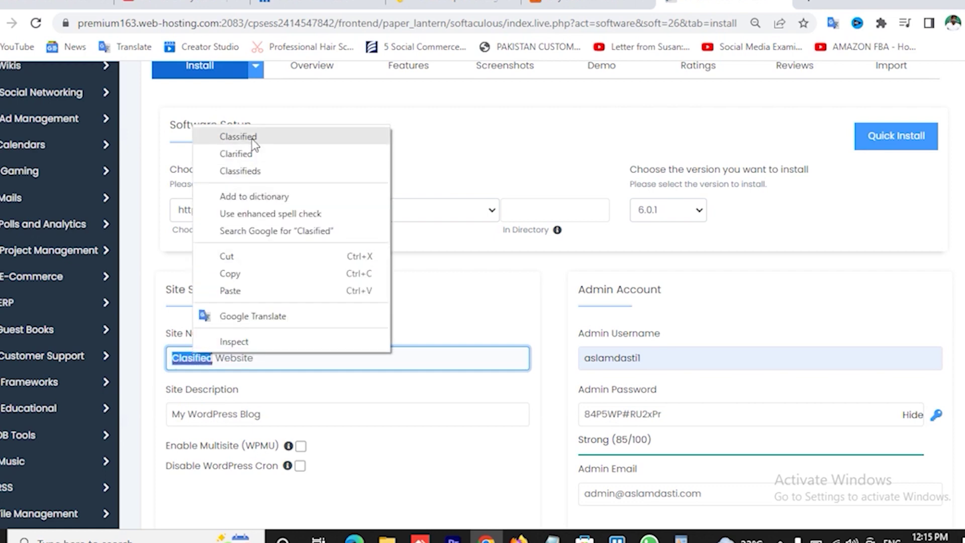
left_click(302, 137)
Replace the default site description with "create your listing now".
scroll(342, 369, "down", 1)
left_click(313, 346)
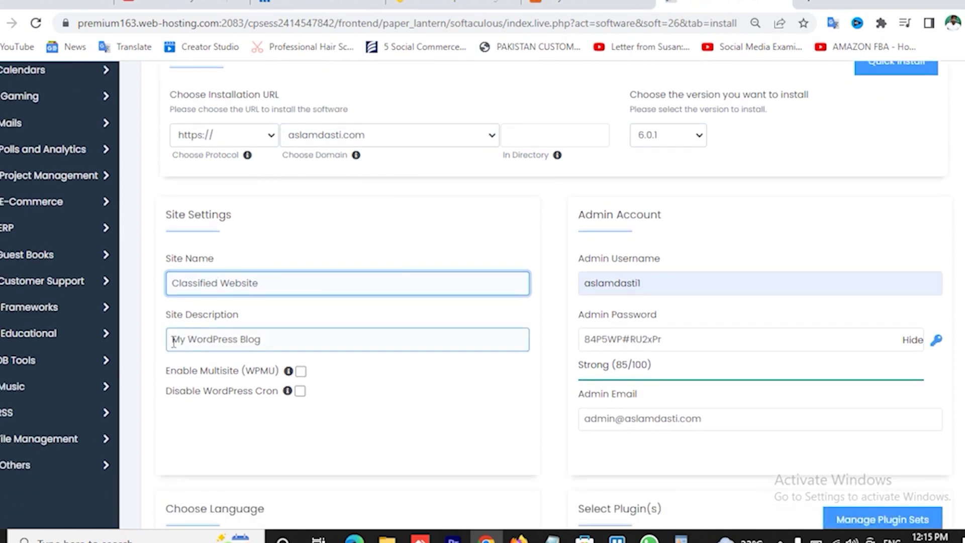
key("ctrl+a")
type("ad")
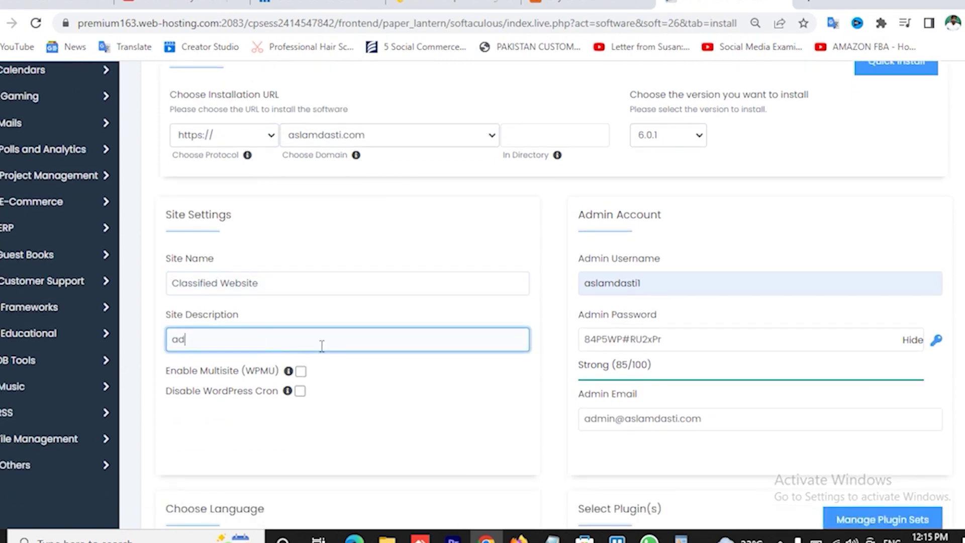
type("s live")
type("create yo")
type("ur listing")
type(" now")
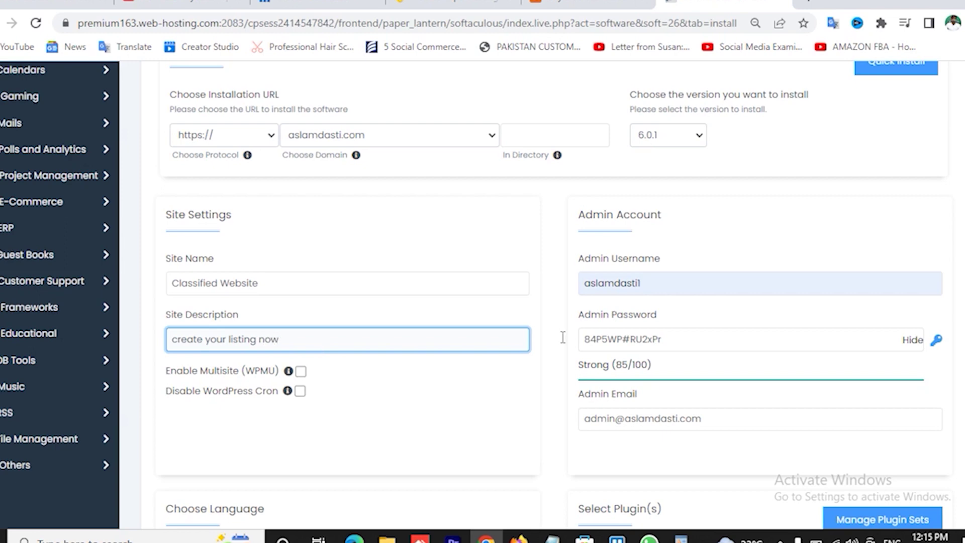
scroll(437, 364, "up", 2)
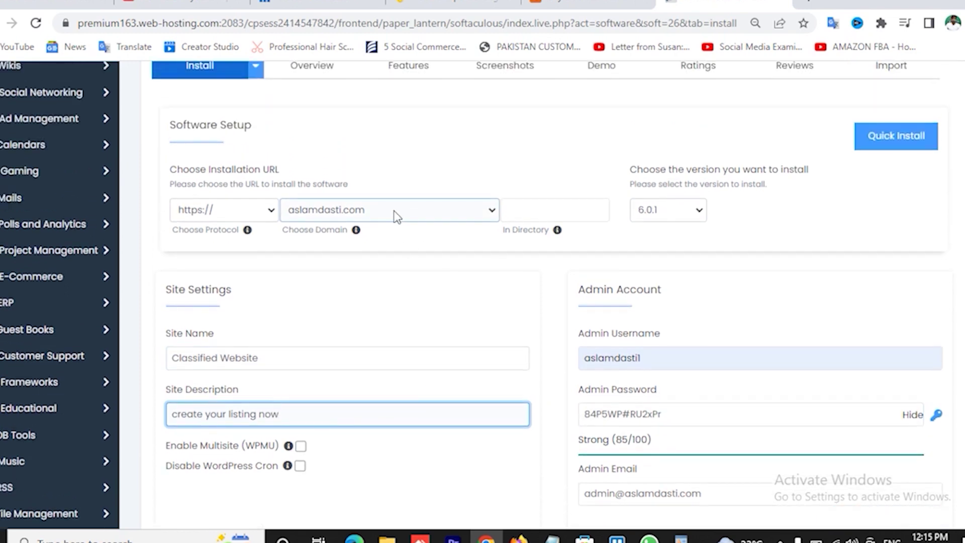
left_click(241, 208)
left_click(243, 210)
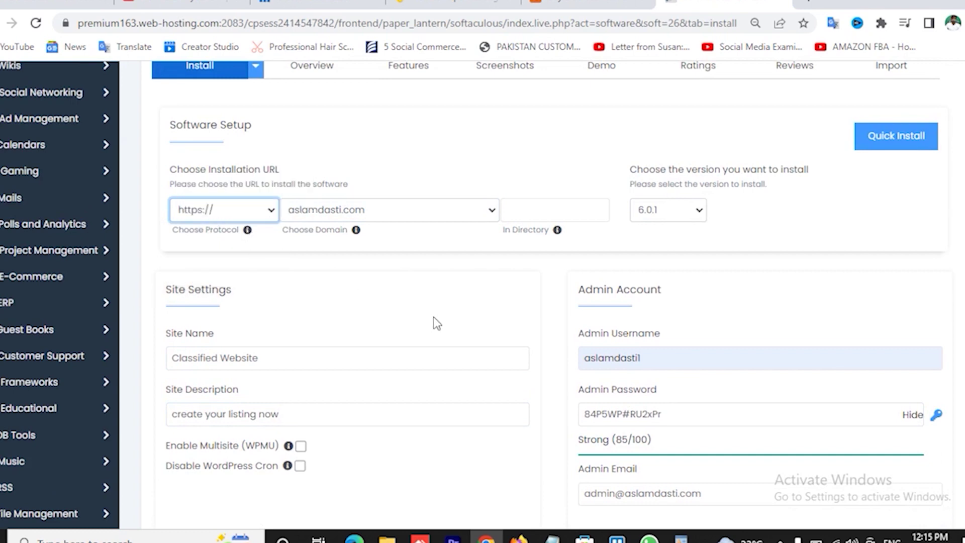
Replace the default admin email with the site owner's saved email address.
scroll(436, 323, "down", 4)
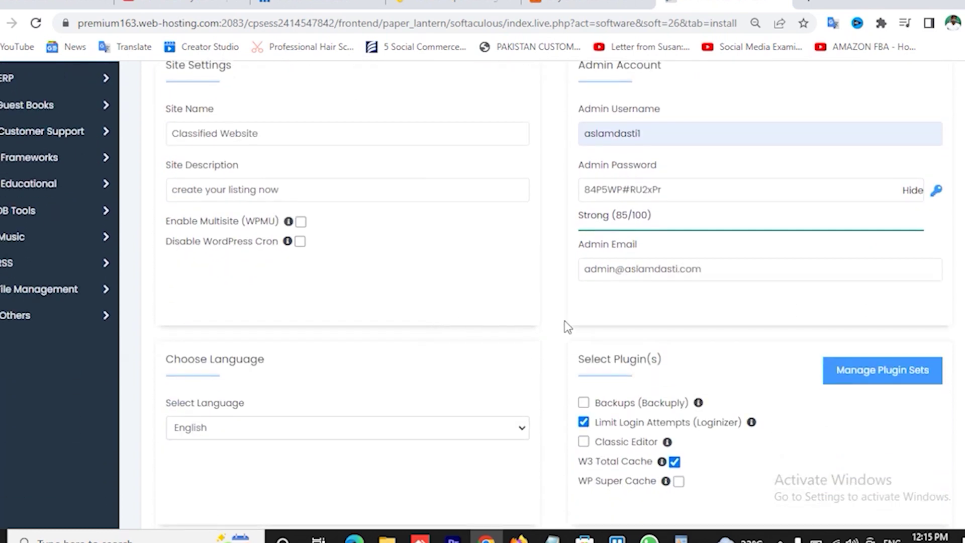
left_click(622, 268)
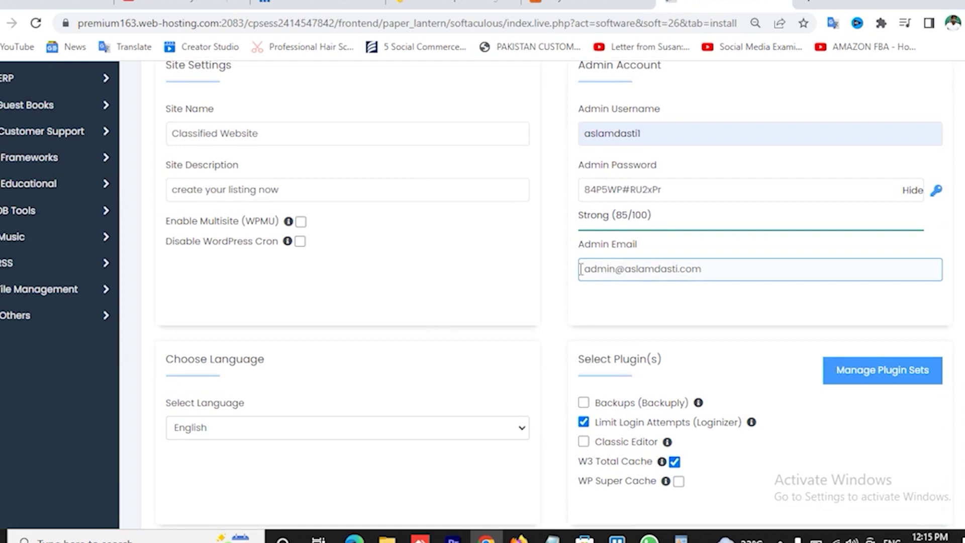
triple_click(786, 269)
type("as")
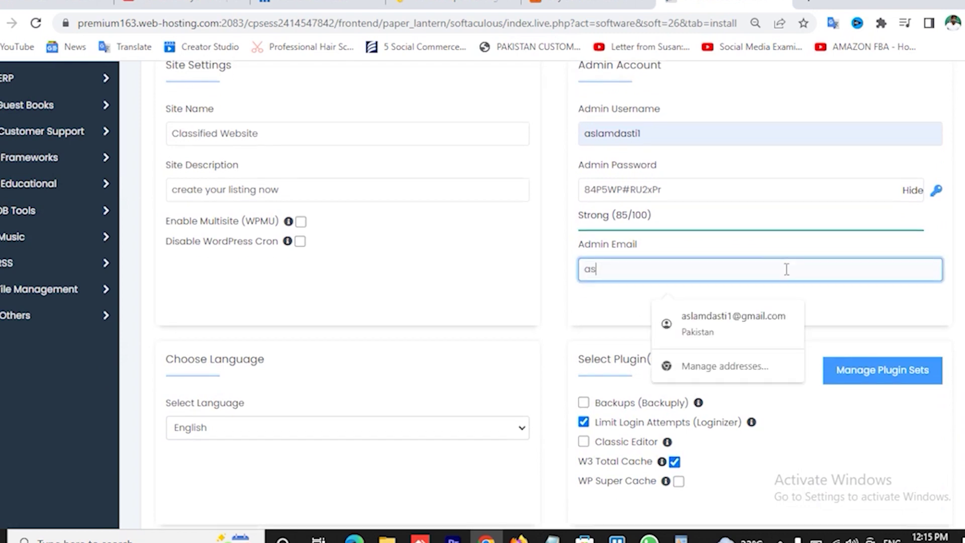
left_click(748, 325)
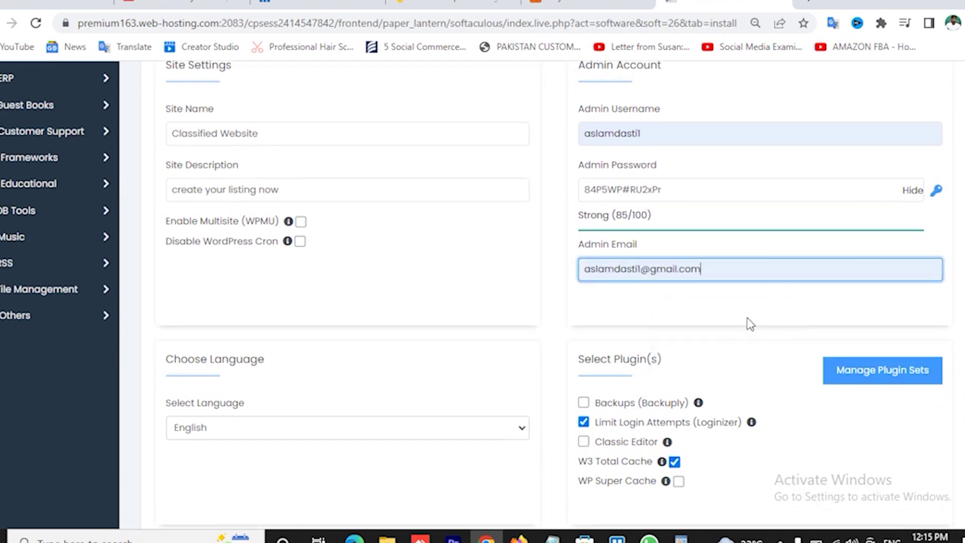
Hide the admin password and replace the generated one with the site owner's own password.
left_click(914, 191)
left_click(649, 190)
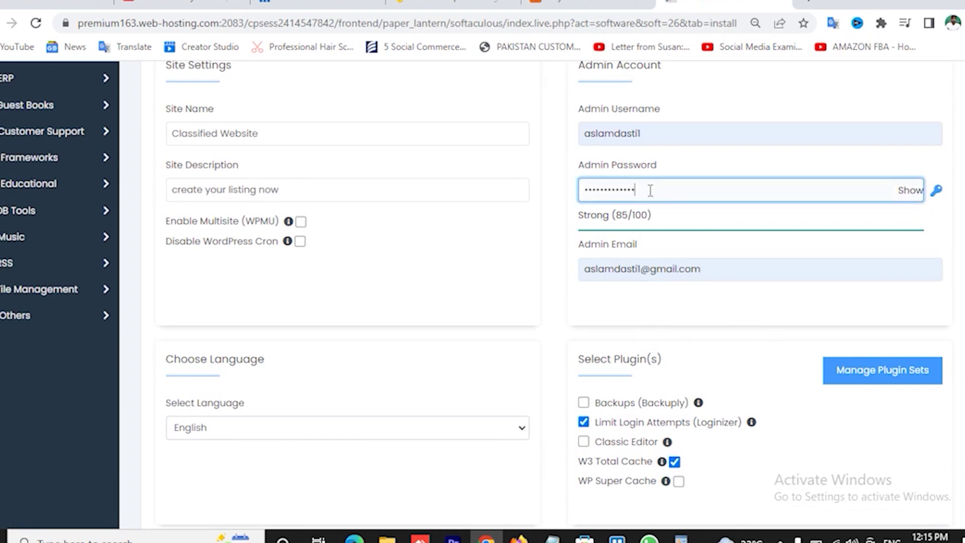
key("BackSpace")
key("BackSpace")
key("BackSpace")
key("BackSpace")
key("BackSpace")
key("BackSpace")
key("BackSpace")
key("BackSpace")
key("BackSpace")
key("BackSpace")
key("BackSpace")
key("BackSpace")
key("BackSpace")
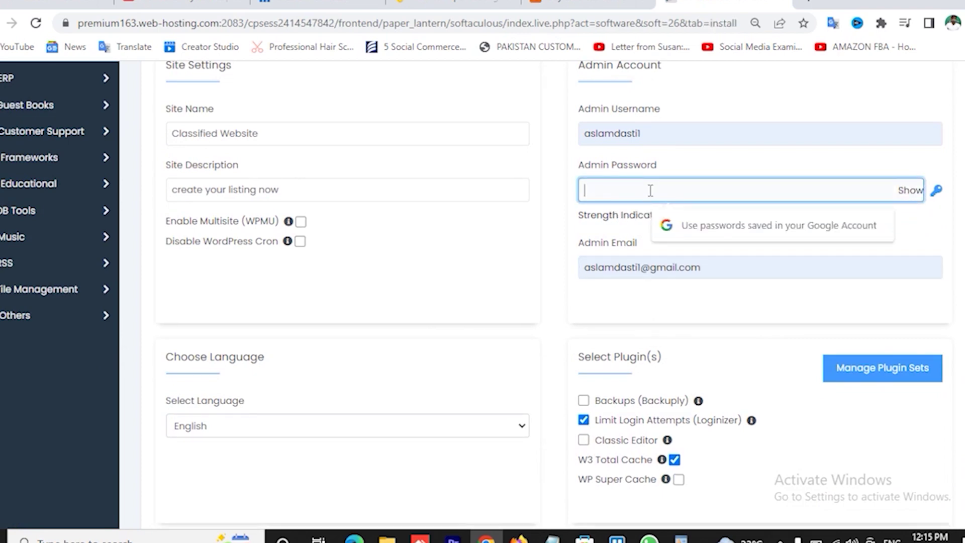
type("•••••••")
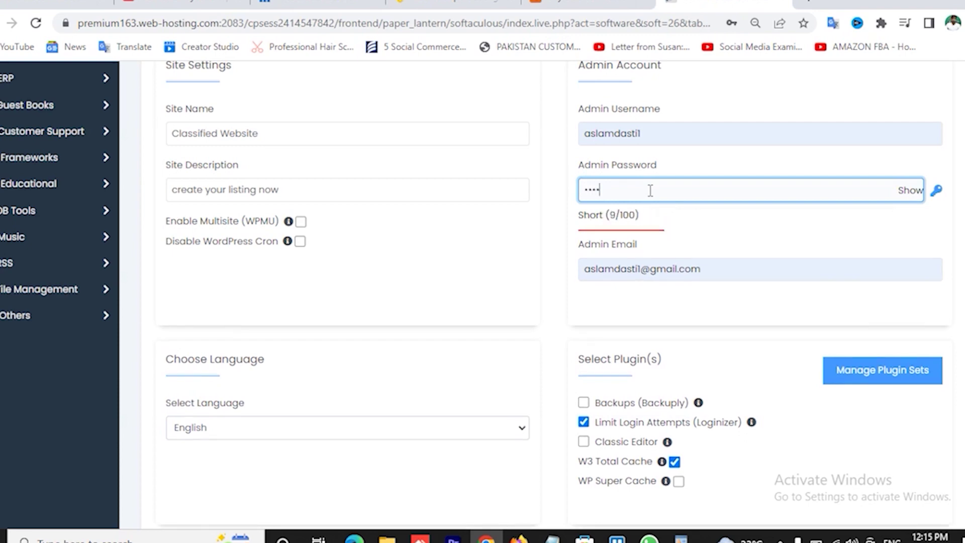
type("••")
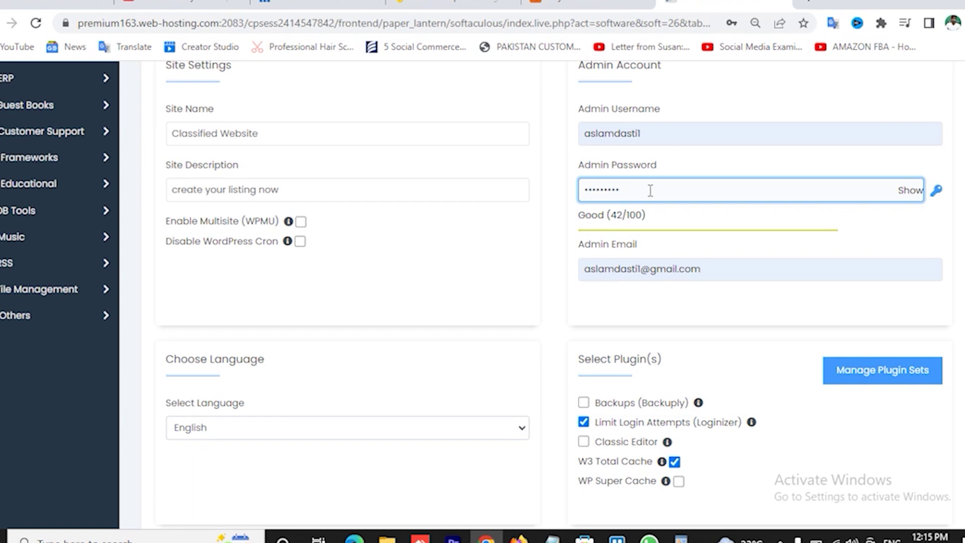
type("•••••••")
left_click(669, 312)
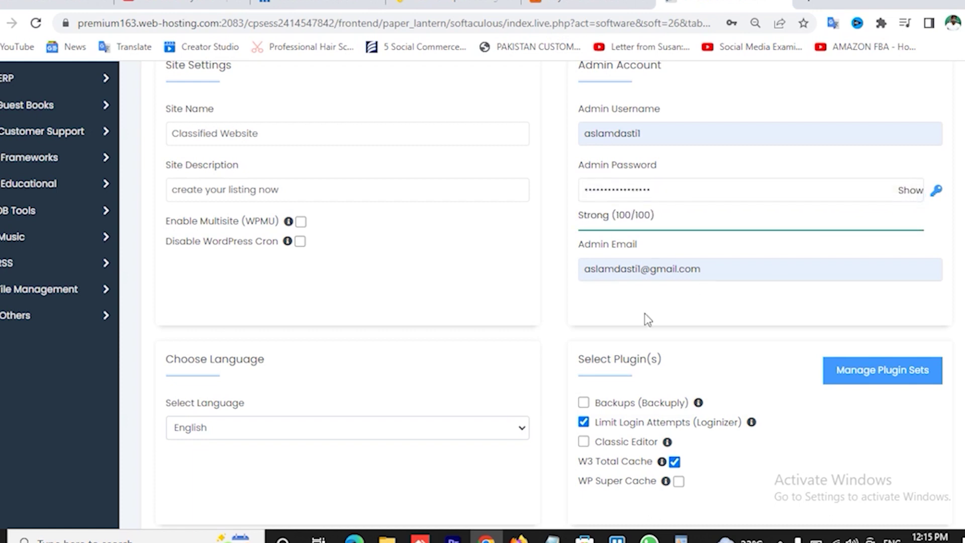
Deselect the Limit Login Attempts (Loginizer) and W3 Total Cache plugins so no plugin is installed with WordPress.
scroll(491, 327, "down", 3)
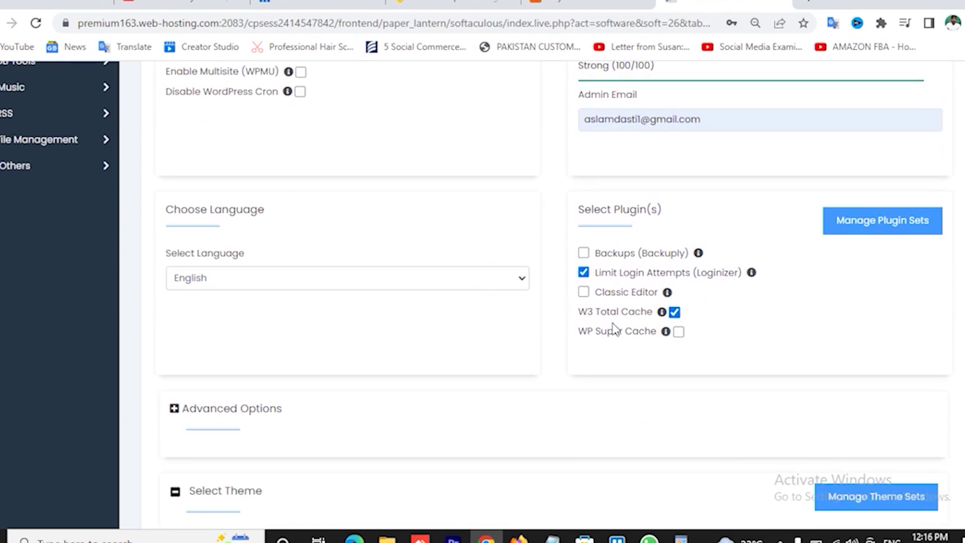
left_click(584, 273)
left_click(584, 273)
left_click(584, 272)
left_click(675, 313)
scroll(659, 239, "up", 2)
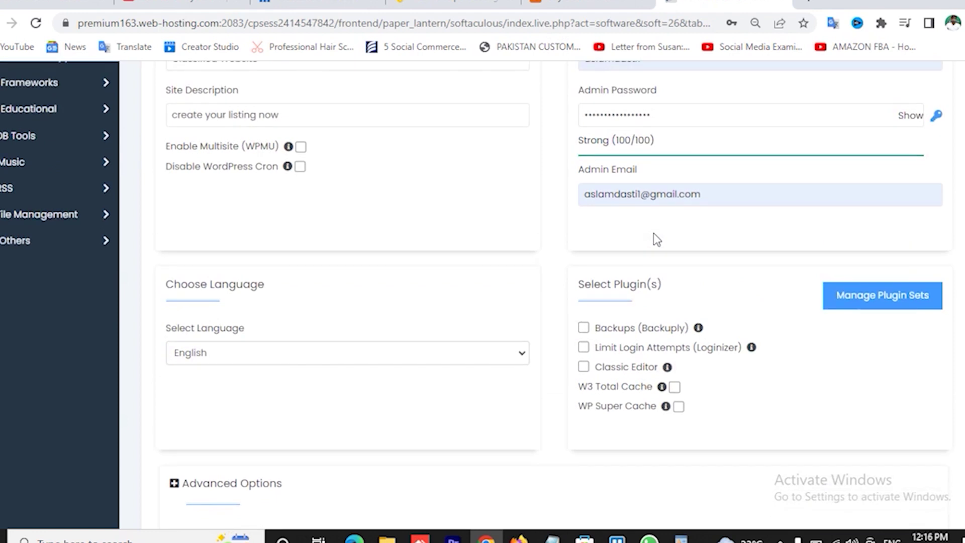
Look through the languages available for the installation and keep English.
scroll(655, 238, "down", 2)
left_click(321, 283)
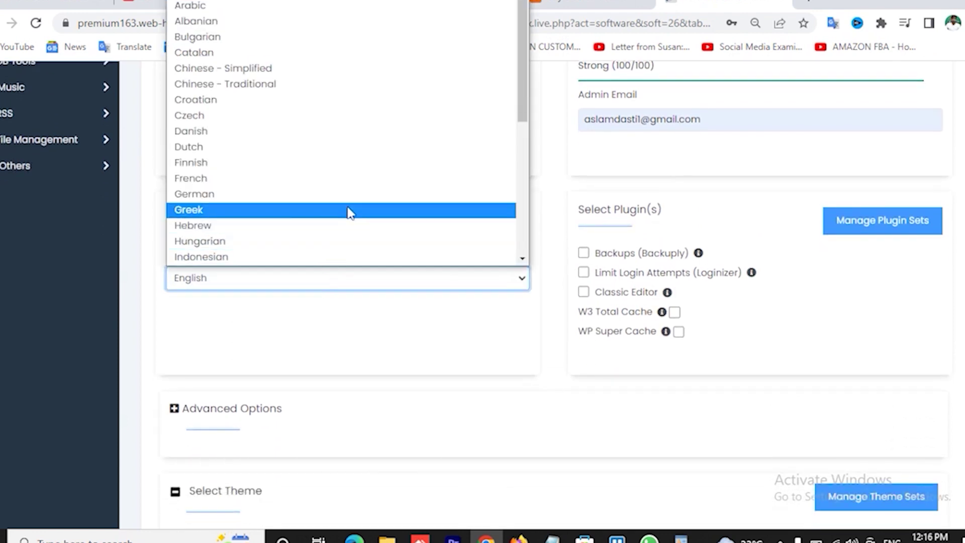
scroll(355, 165, "down", 8)
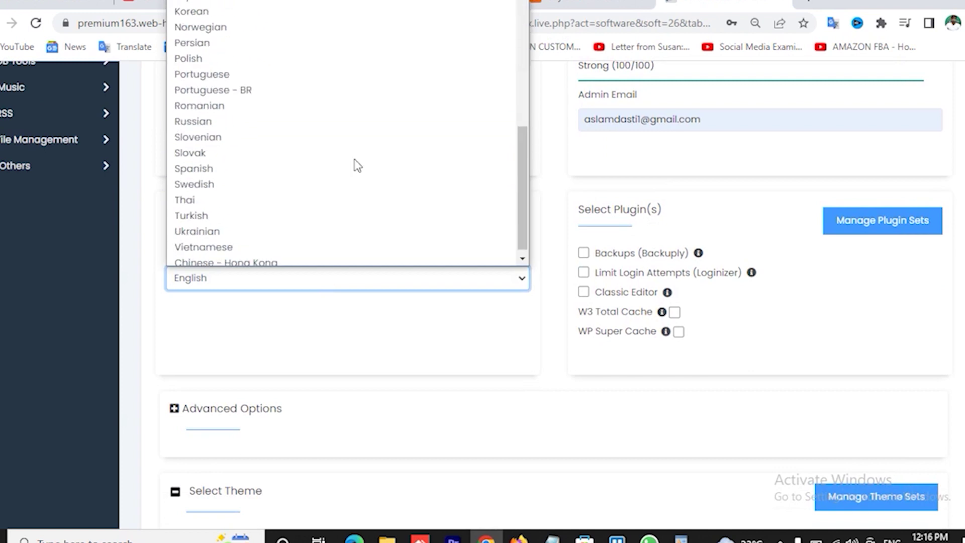
scroll(355, 165, "up", 8)
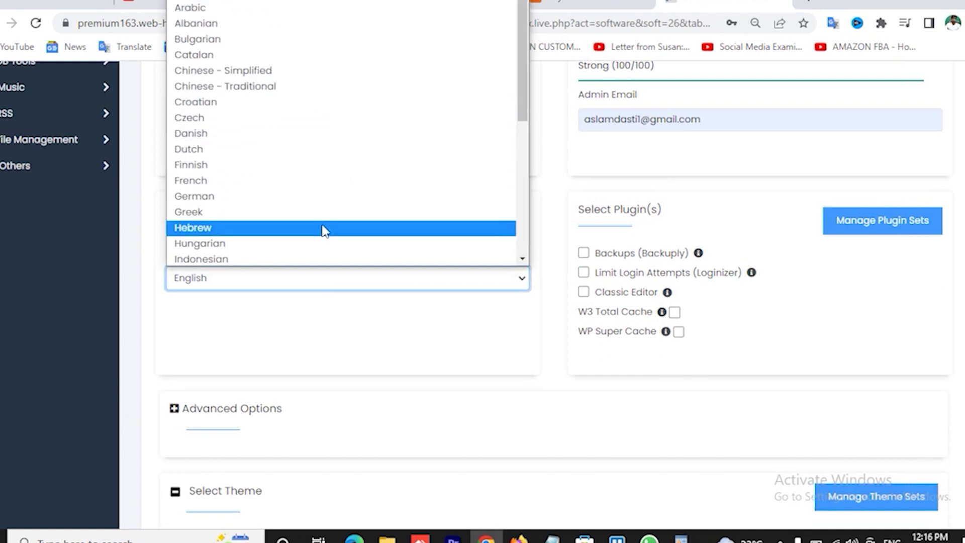
scroll(324, 229, "down", 7)
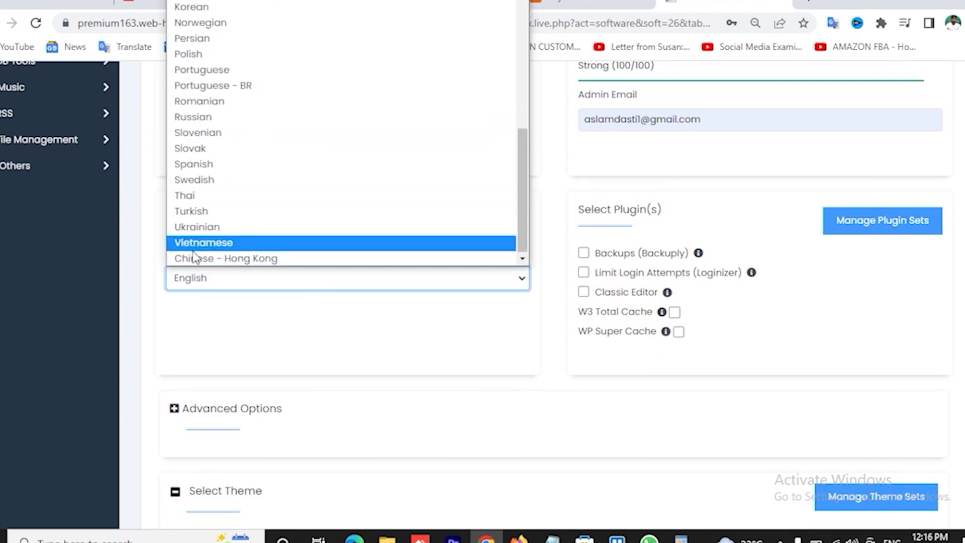
left_click(154, 252)
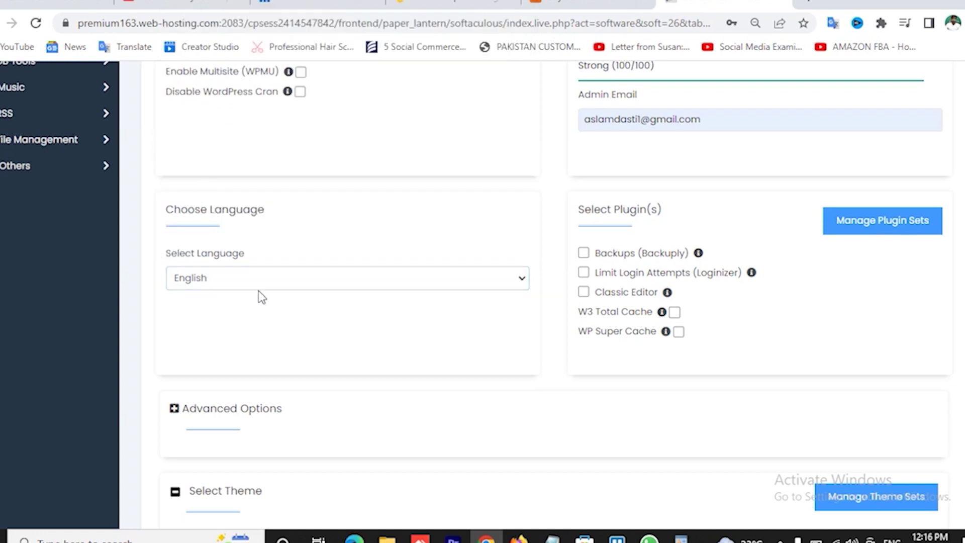
Review the installation form, leave the optional theme unselected, and install WordPress.
scroll(417, 302, "down", 3)
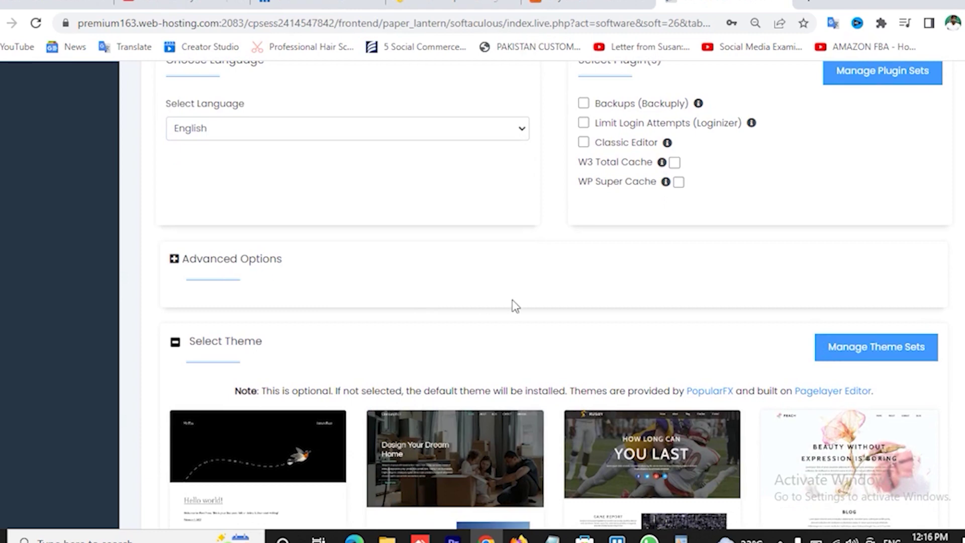
scroll(501, 305, "down", 5)
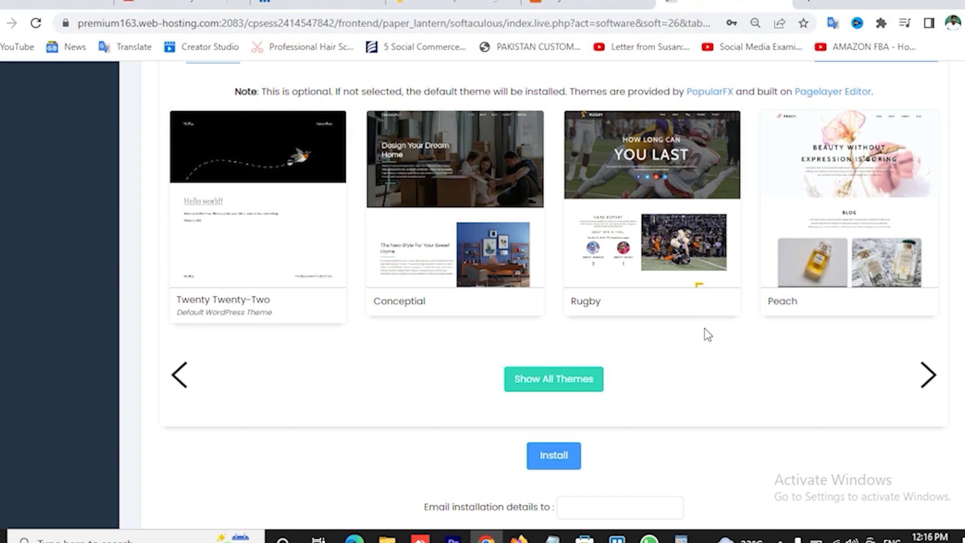
scroll(707, 334, "up", 15)
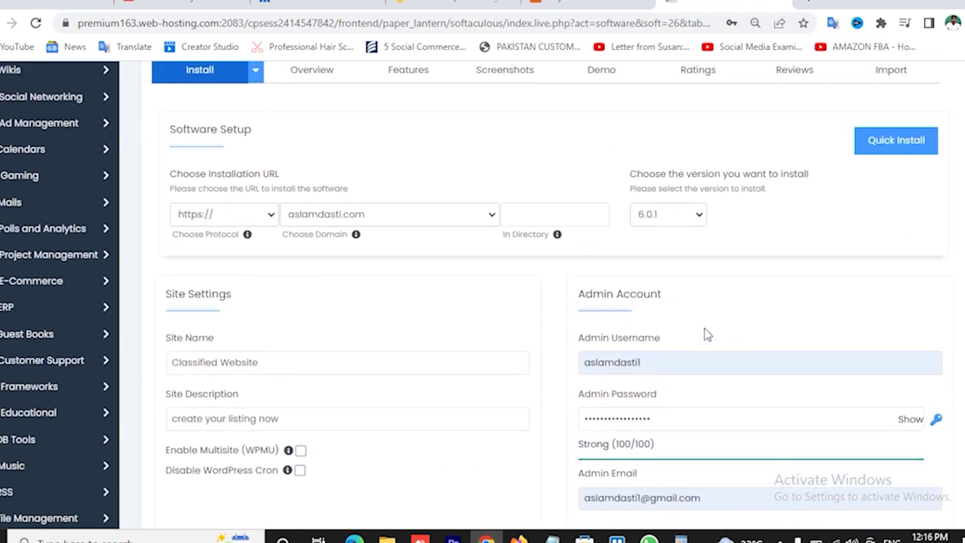
scroll(707, 335, "down", 15)
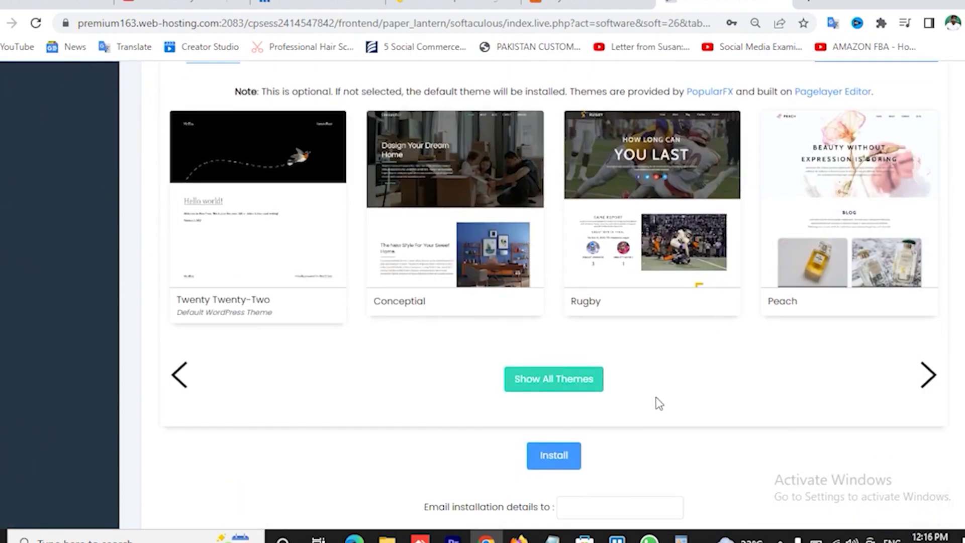
left_click(558, 465)
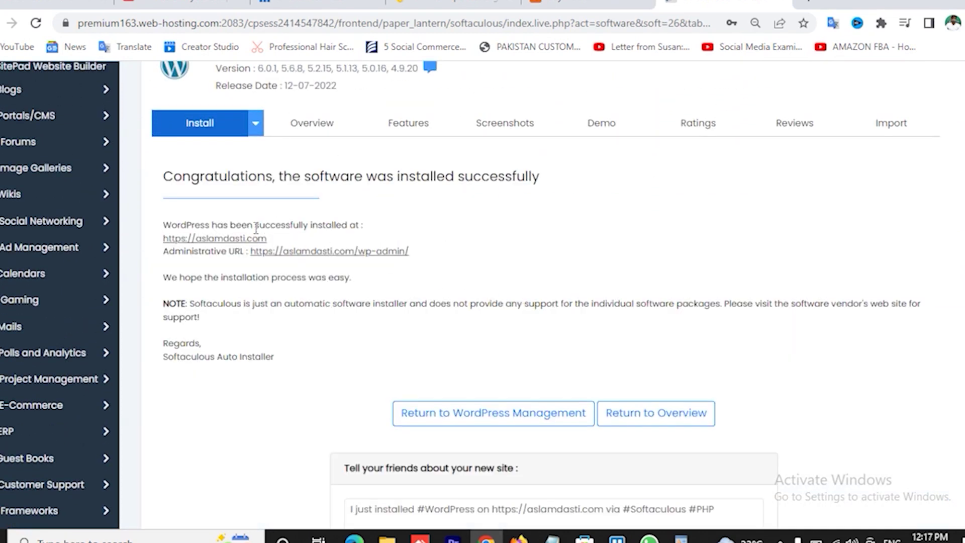
Open the new site and its WordPress administration page from the installation confirmation.
left_click(231, 240)
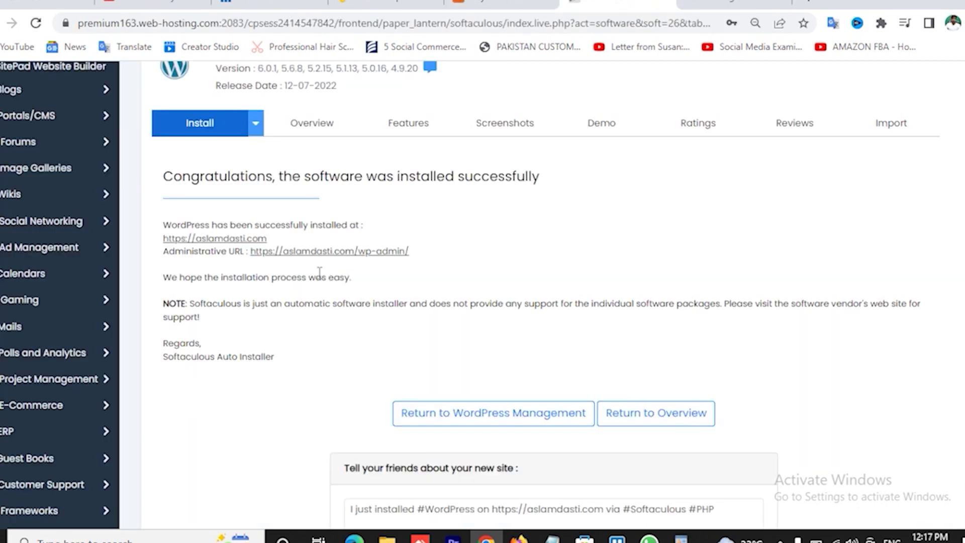
left_click(347, 251)
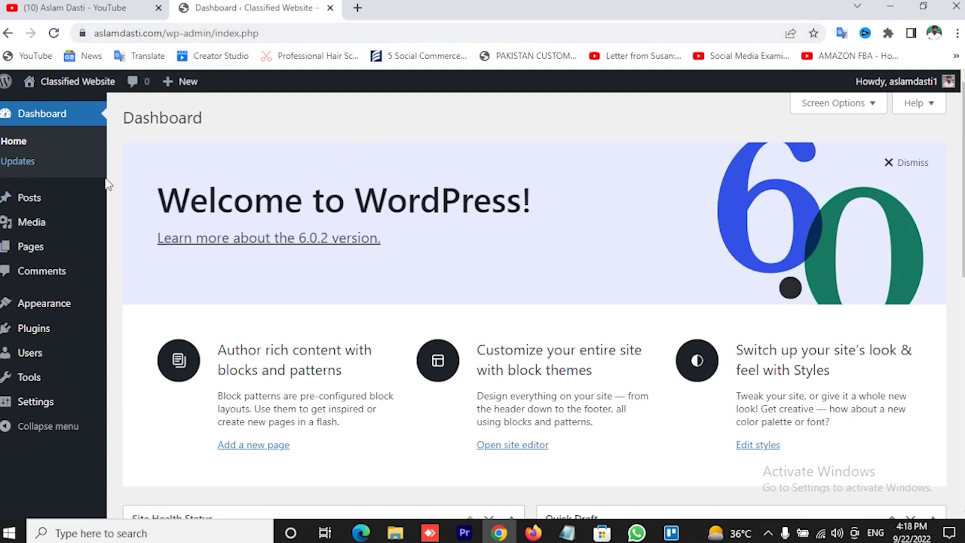
View the live front page of Classified Website in a separate tab, and return to the dashboard.
mouse_move(101, 202)
mouse_move(68, 90)
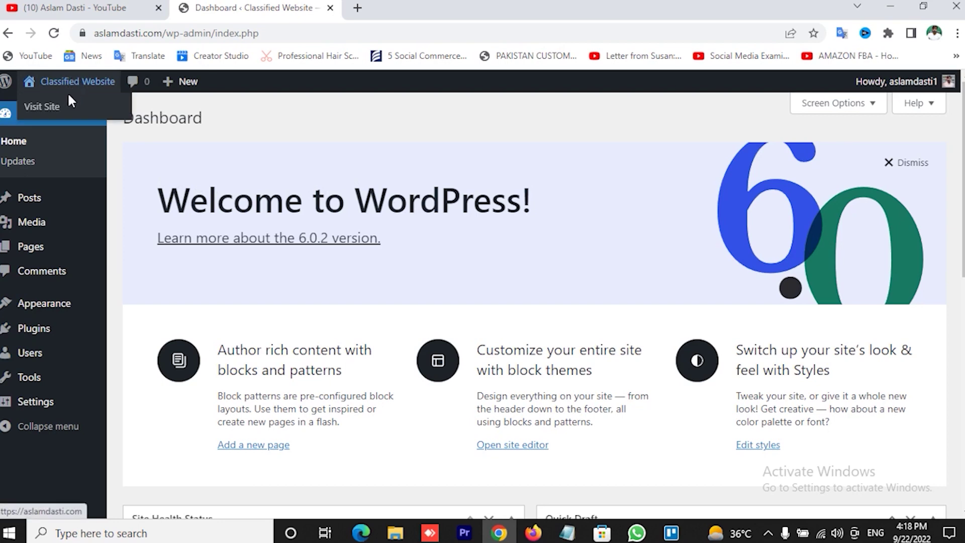
right_click(50, 115)
left_click(100, 121)
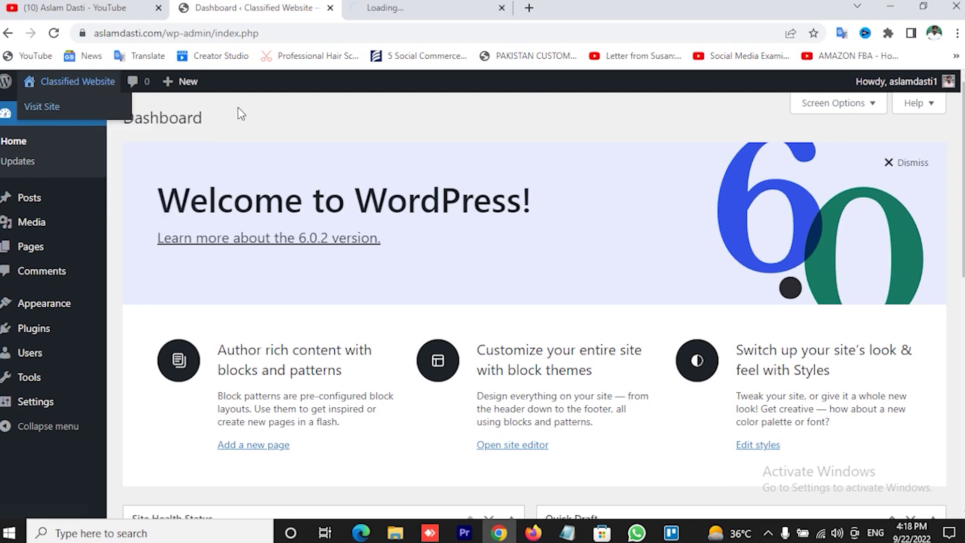
left_click(420, 6)
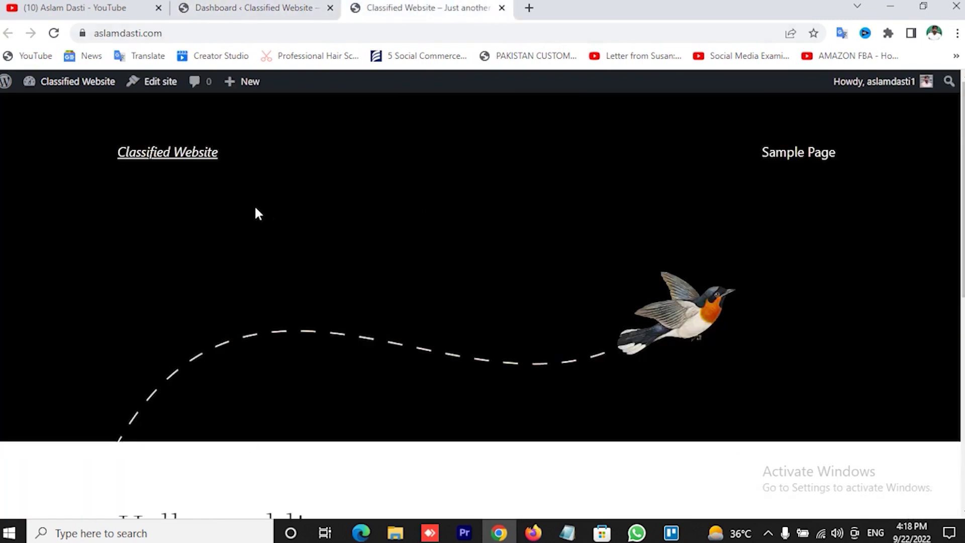
scroll(603, 198, "down", 7)
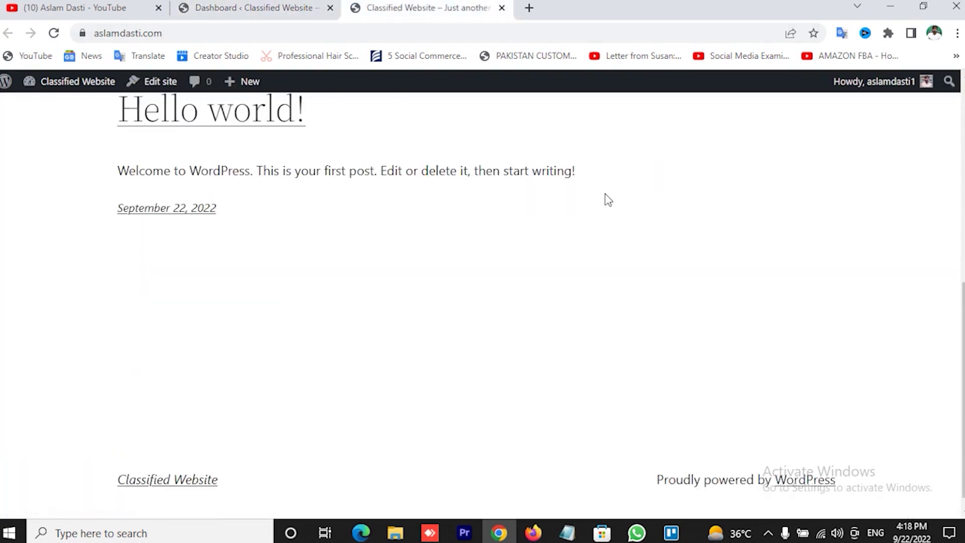
scroll(608, 200, "up", 7)
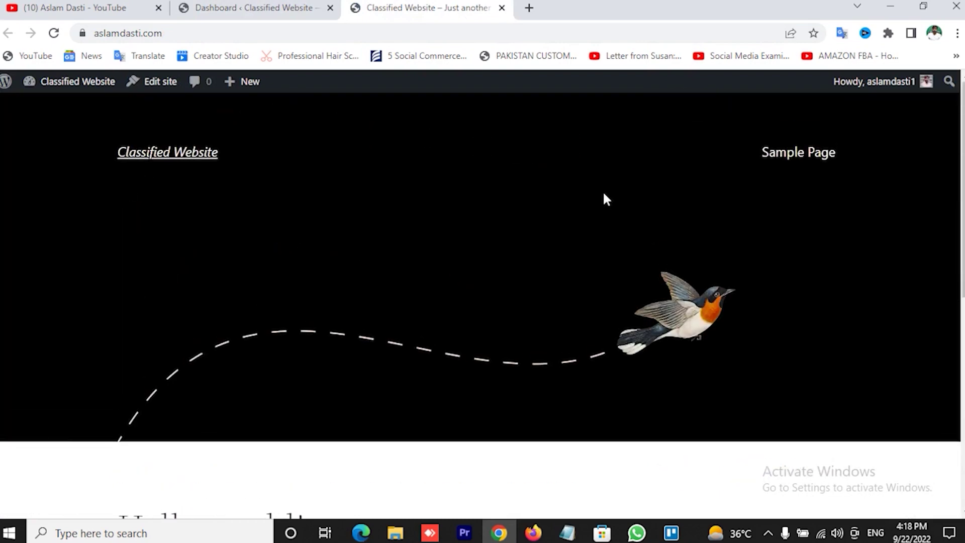
left_click(254, 8)
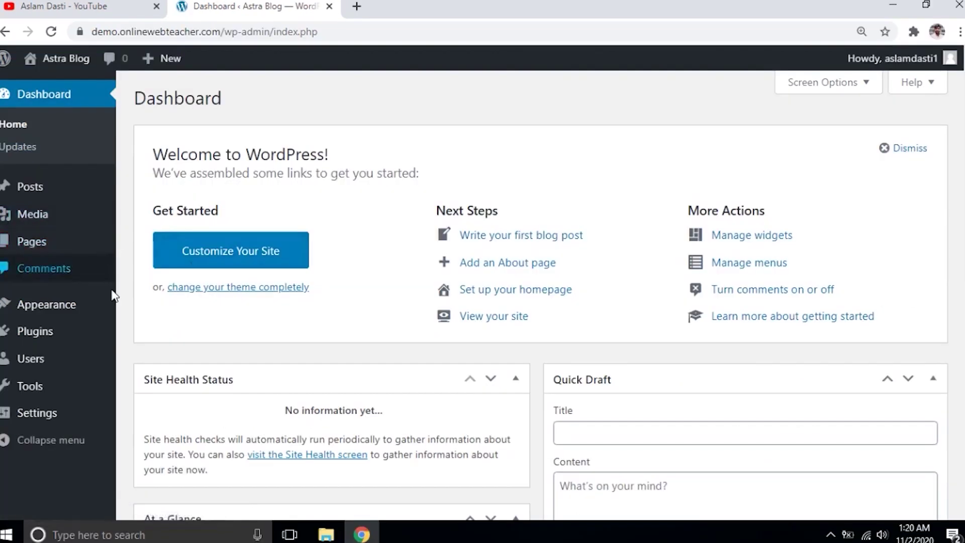
Search the theme directory for "astra", and install and activate the Astra theme.
mouse_move(65, 316)
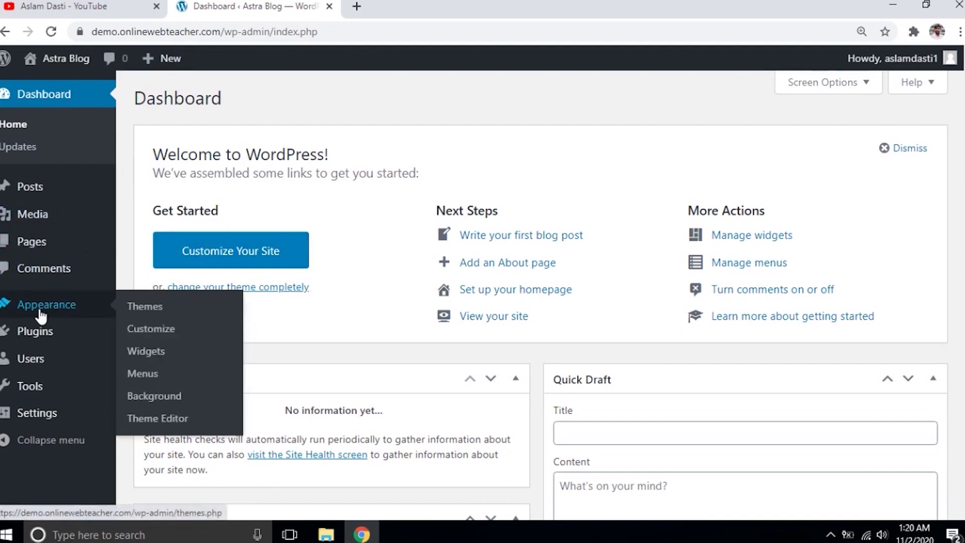
left_click(145, 309)
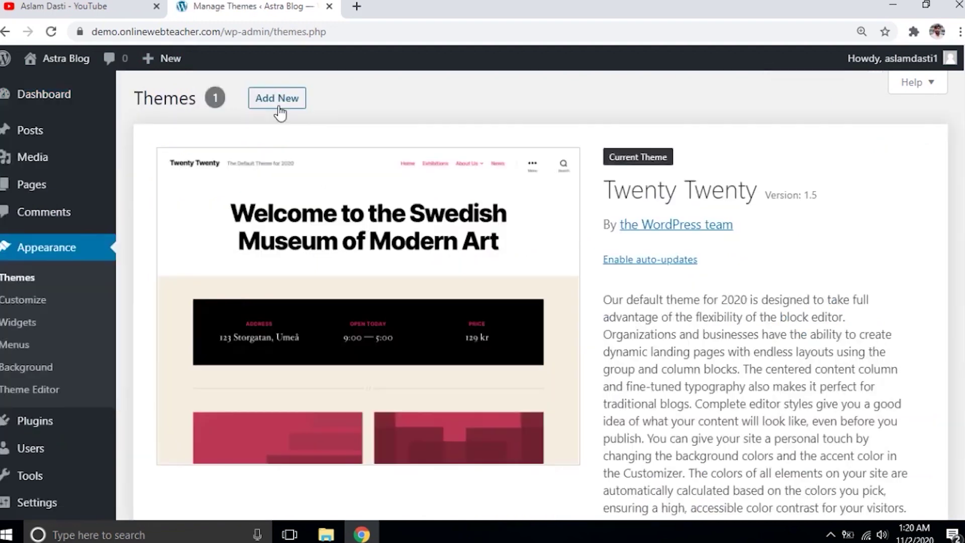
left_click(278, 99)
left_click(752, 144)
type("astra")
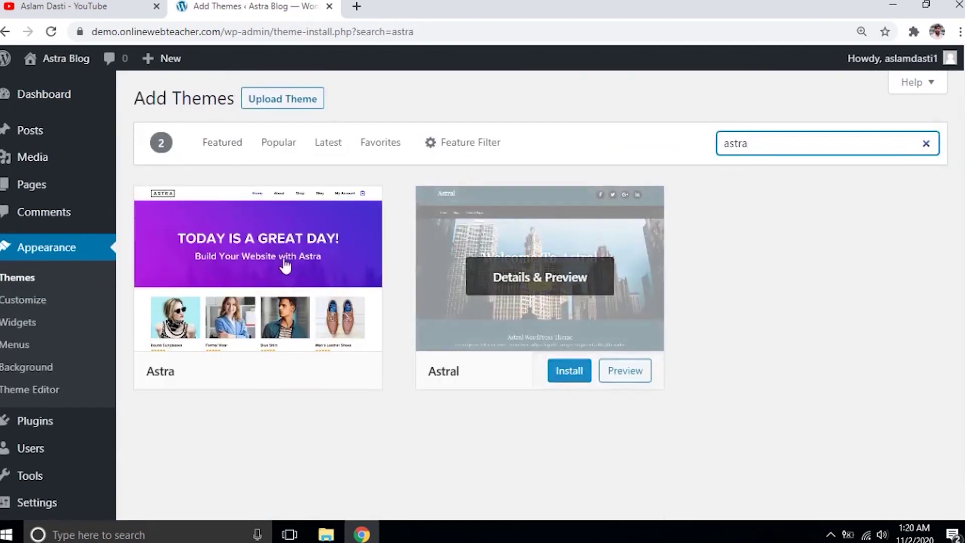
left_click(285, 378)
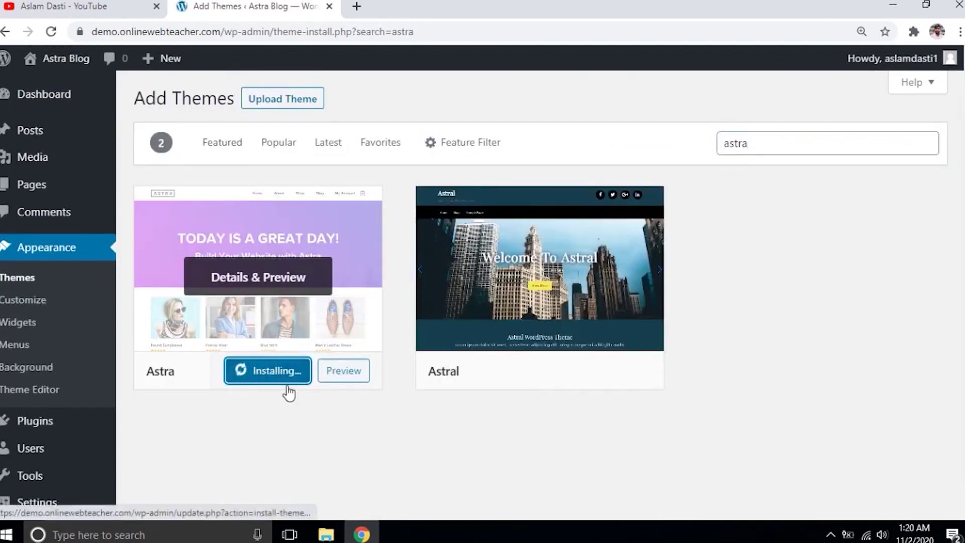
left_click(261, 373)
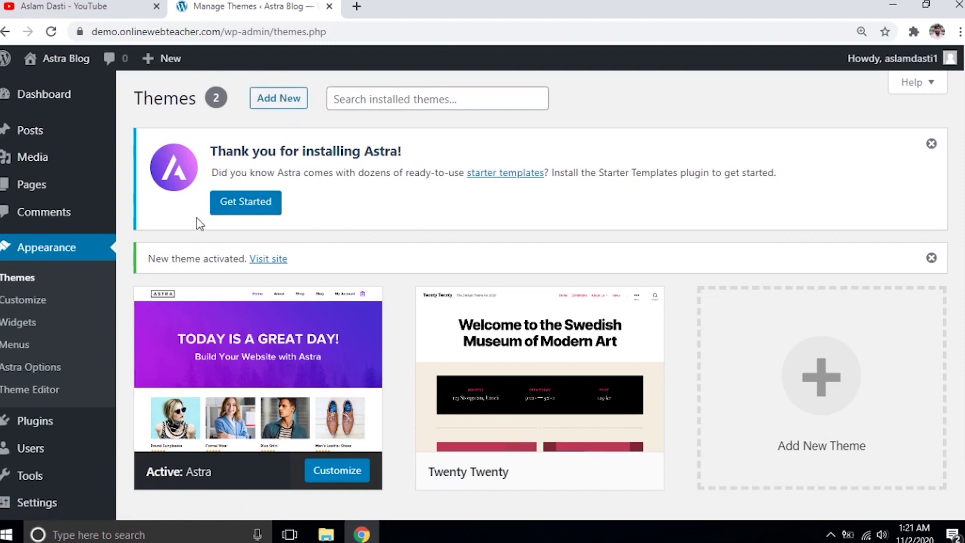
Get started with Astra's Starter Templates plugin and choose Elementor as the page builder.
left_click(246, 209)
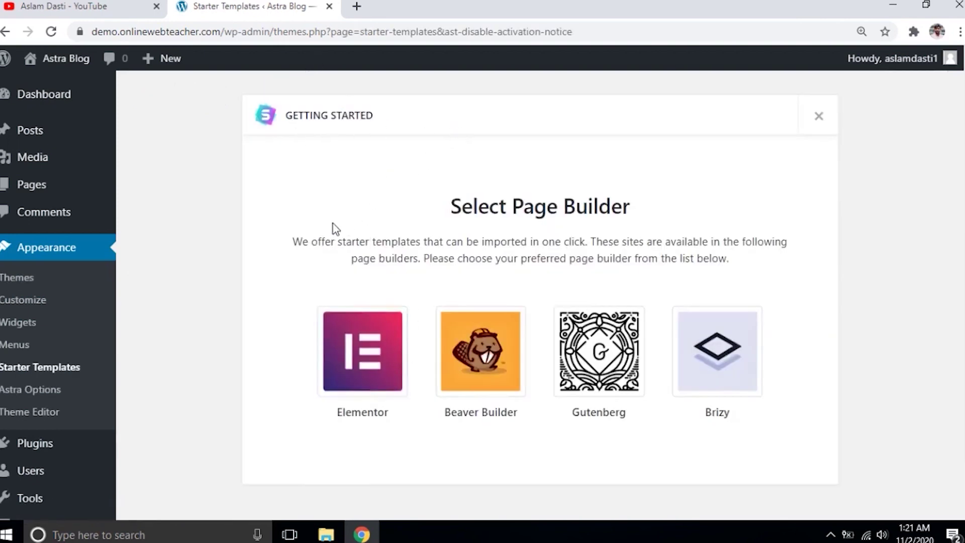
scroll(333, 227, "down", 2)
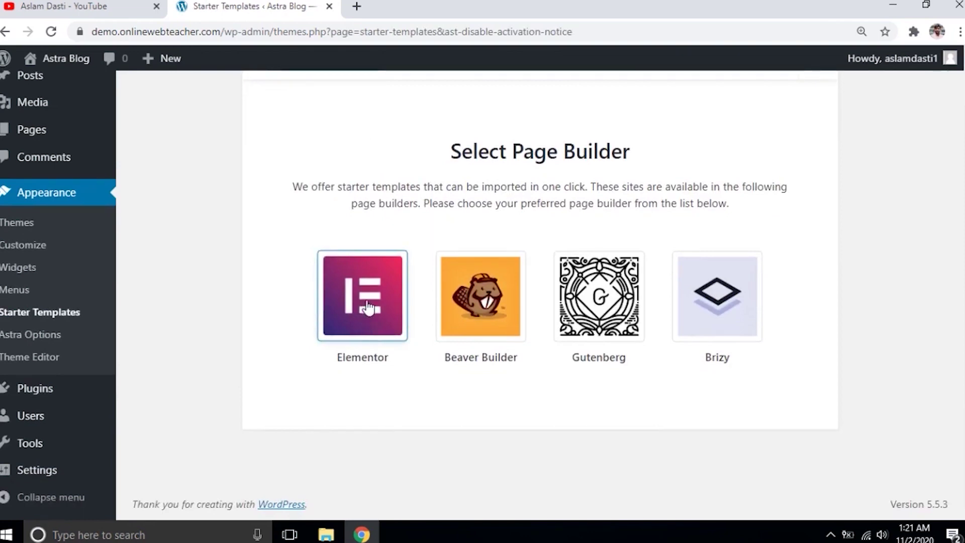
left_click(60, 315)
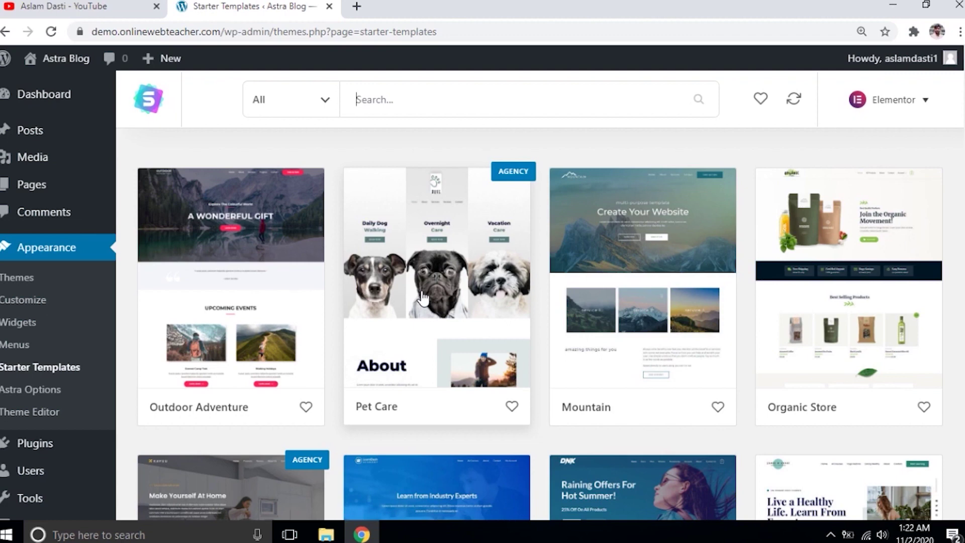
Filter the starter templates to show only the free ones.
left_click(402, 106)
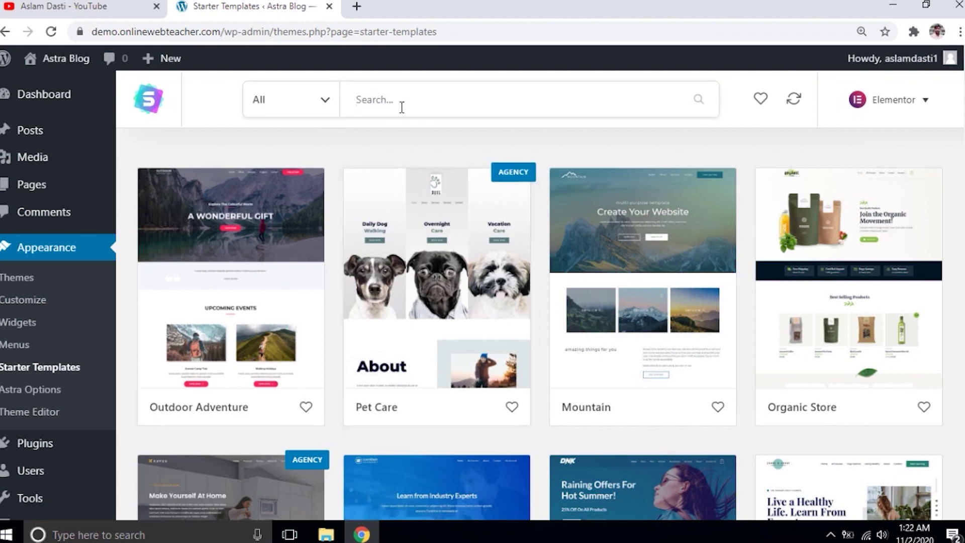
left_click(324, 107)
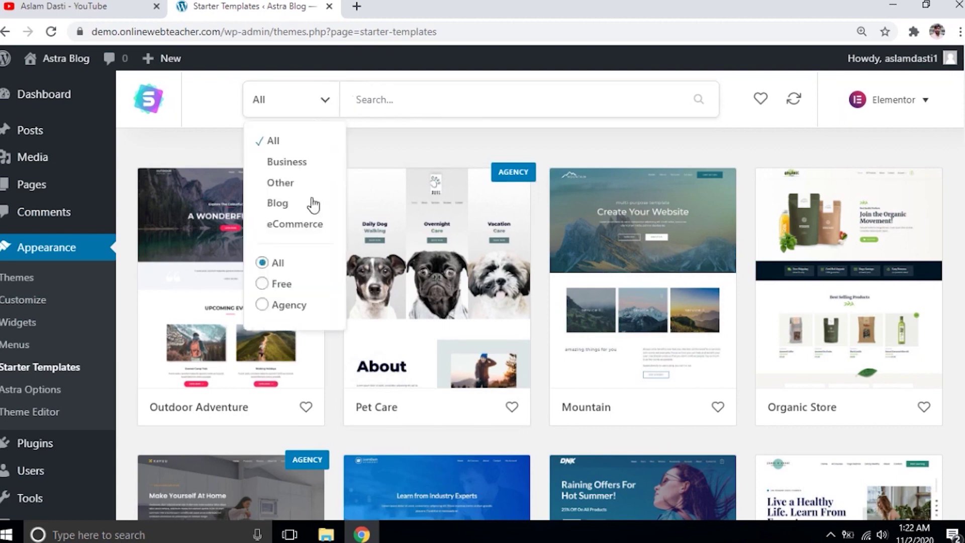
left_click(262, 284)
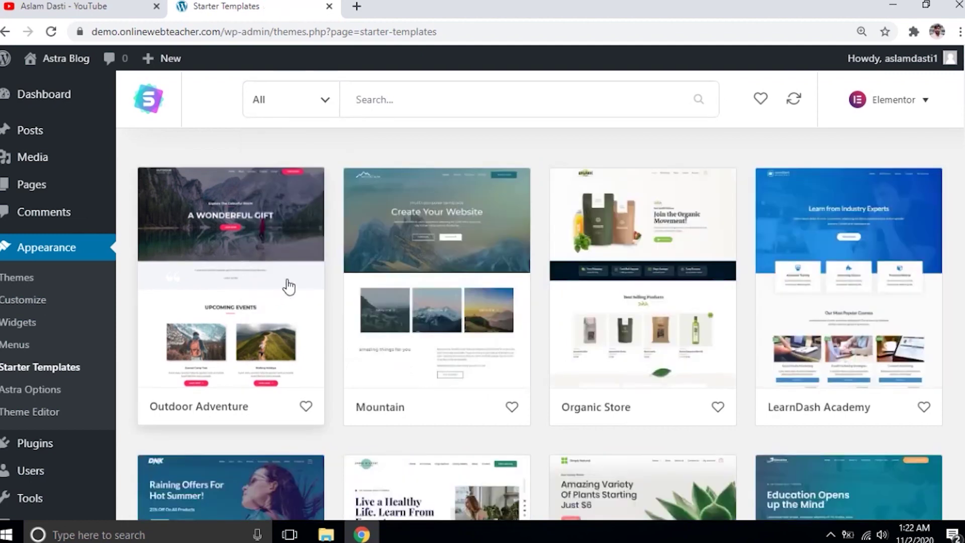
scroll(590, 299, "down", 15)
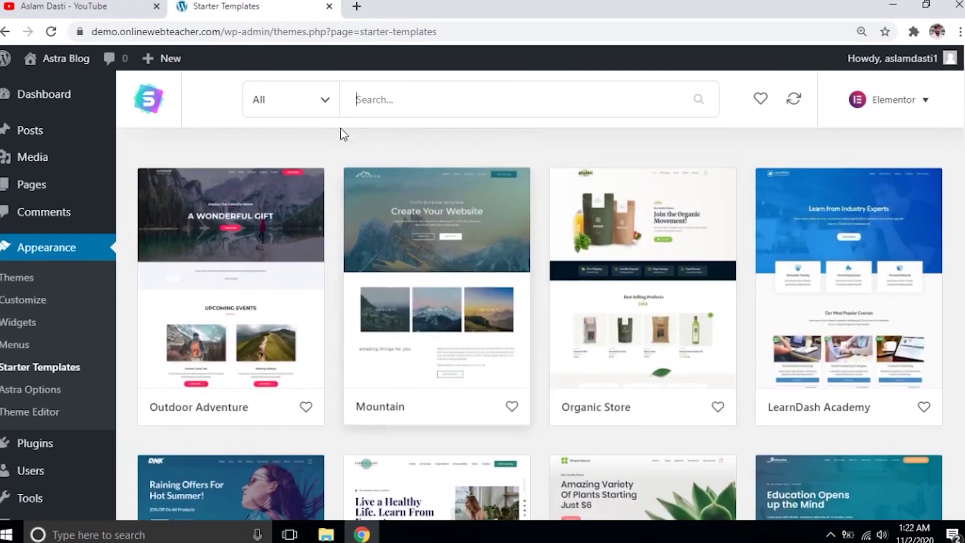
Browse the free starter templates in the Business, Other and eCommerce categories.
left_click(325, 103)
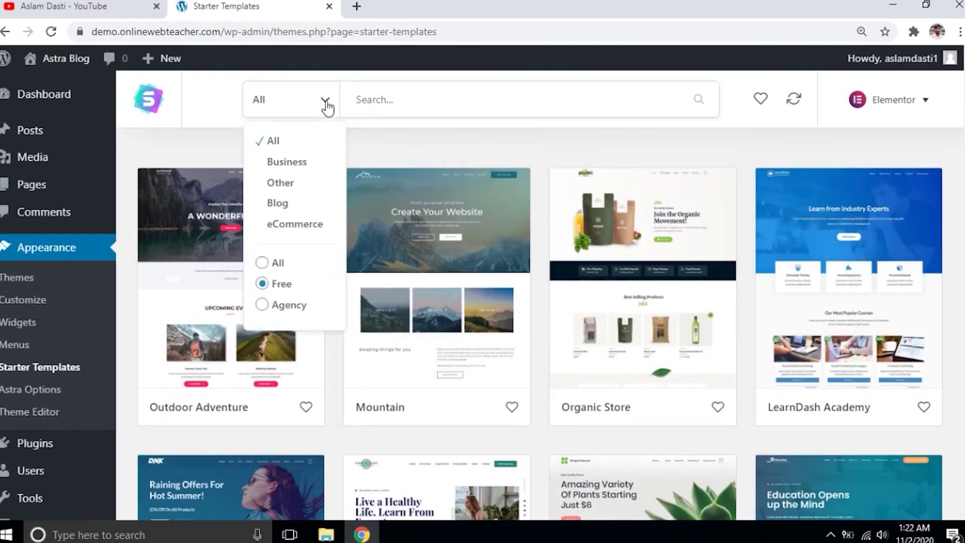
left_click(301, 165)
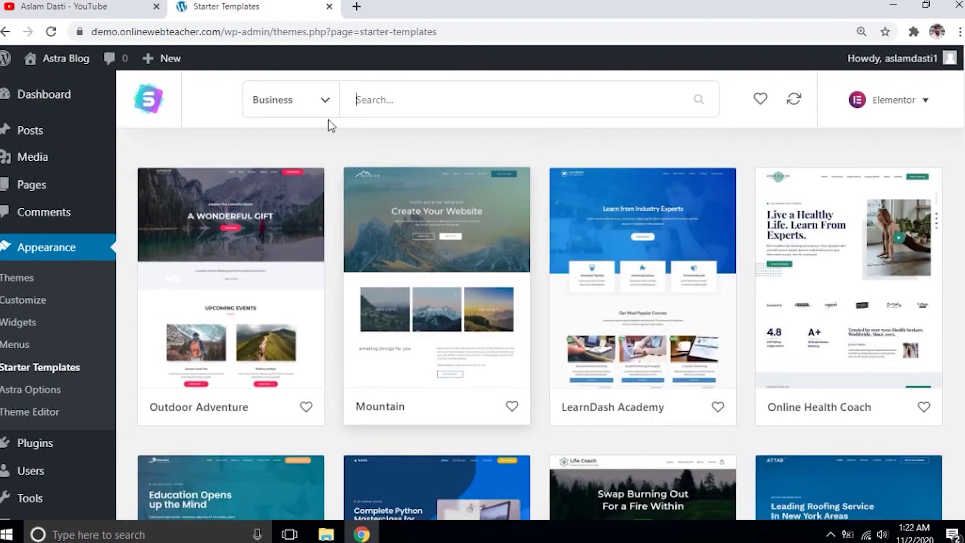
left_click(322, 100)
left_click(286, 185)
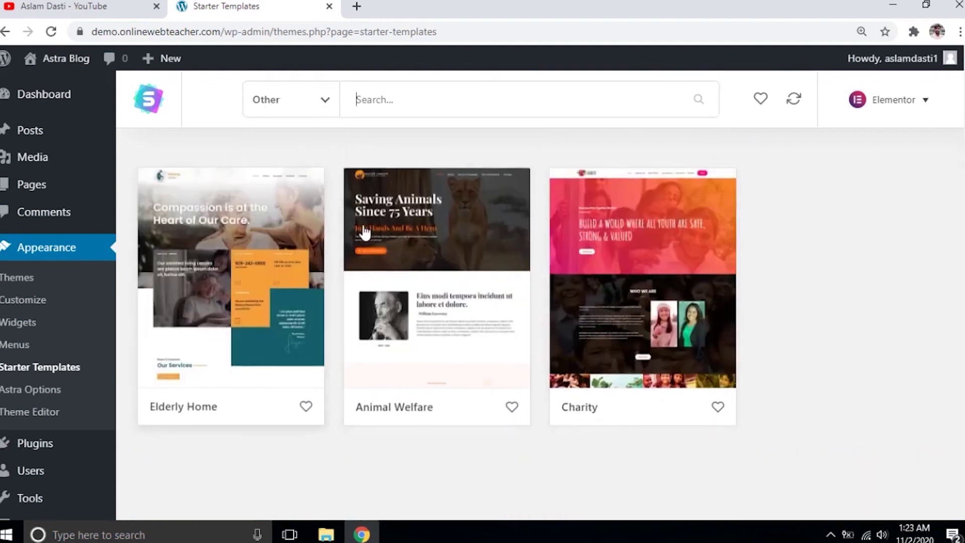
left_click(313, 109)
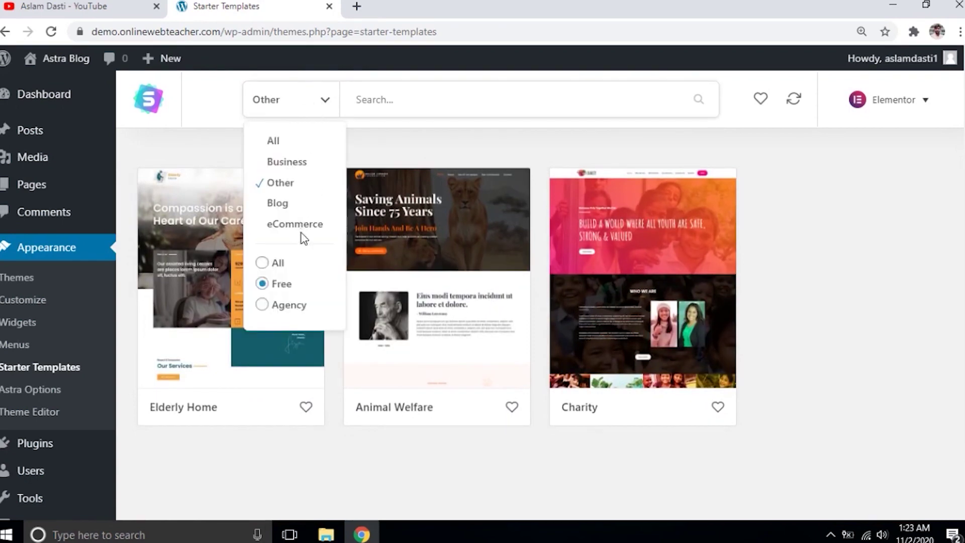
left_click(304, 226)
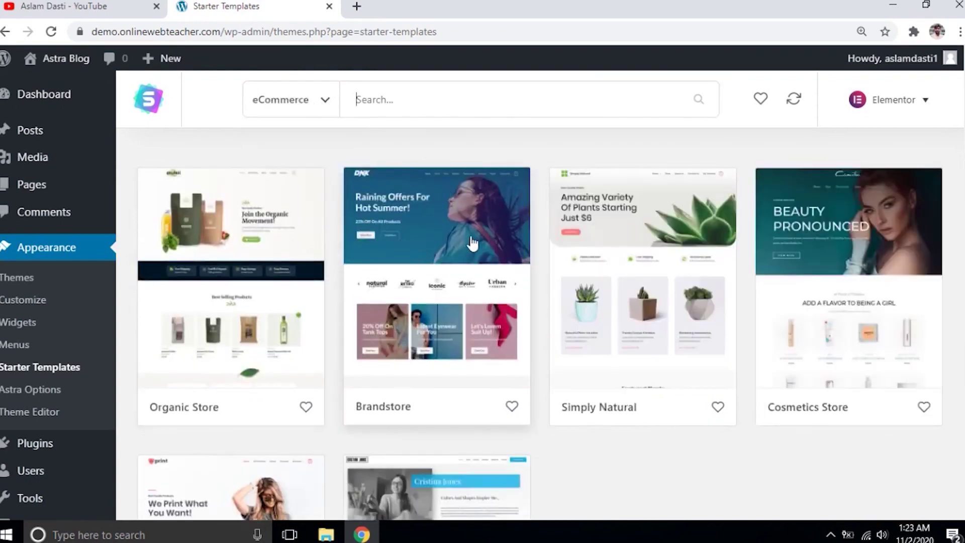
scroll(515, 189, "down", 4)
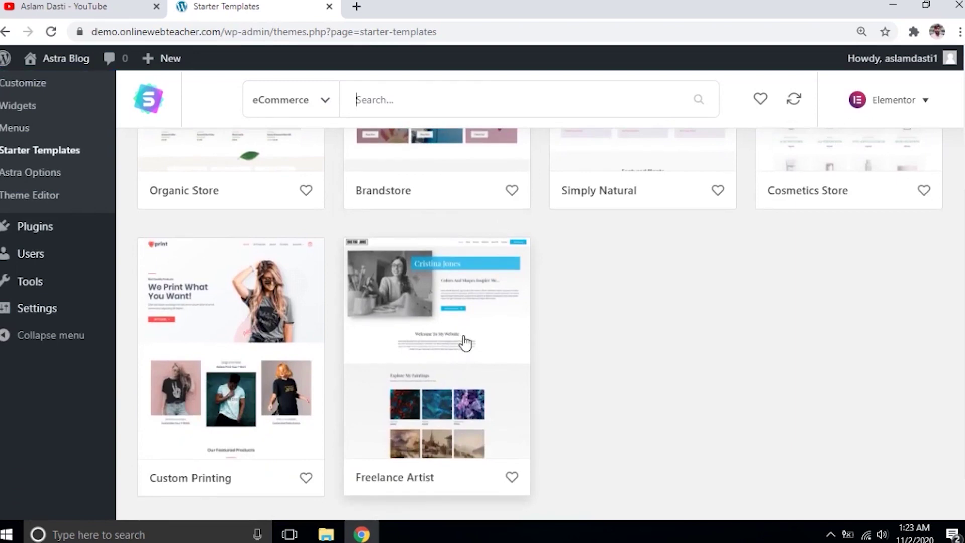
scroll(432, 305, "up", 4)
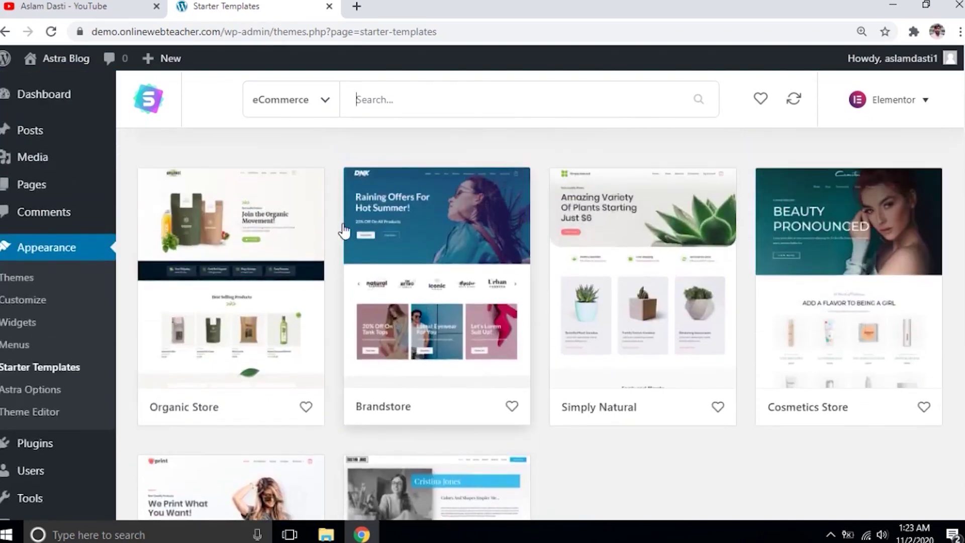
Choose Fashion Lifestyle Blog from the Blog category and import it as a complete site.
left_click(319, 100)
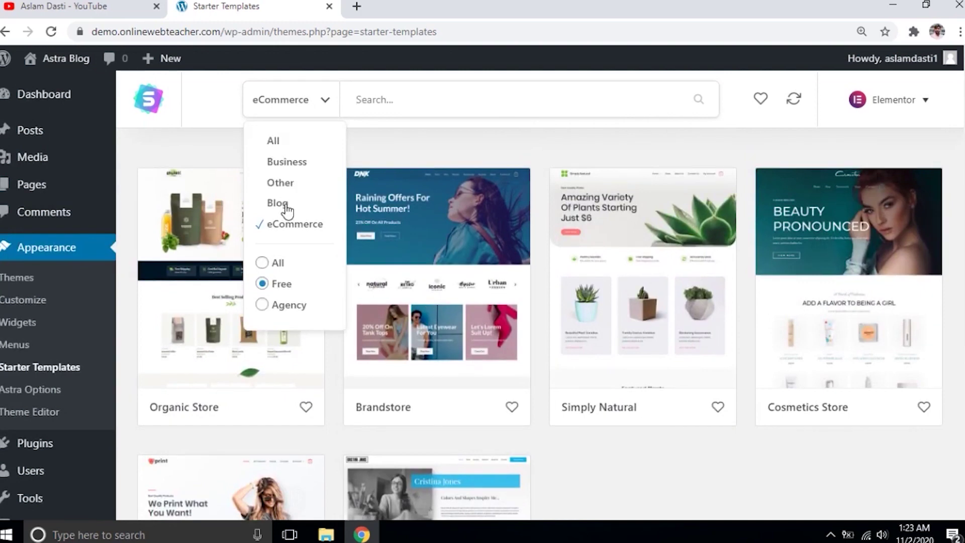
left_click(286, 207)
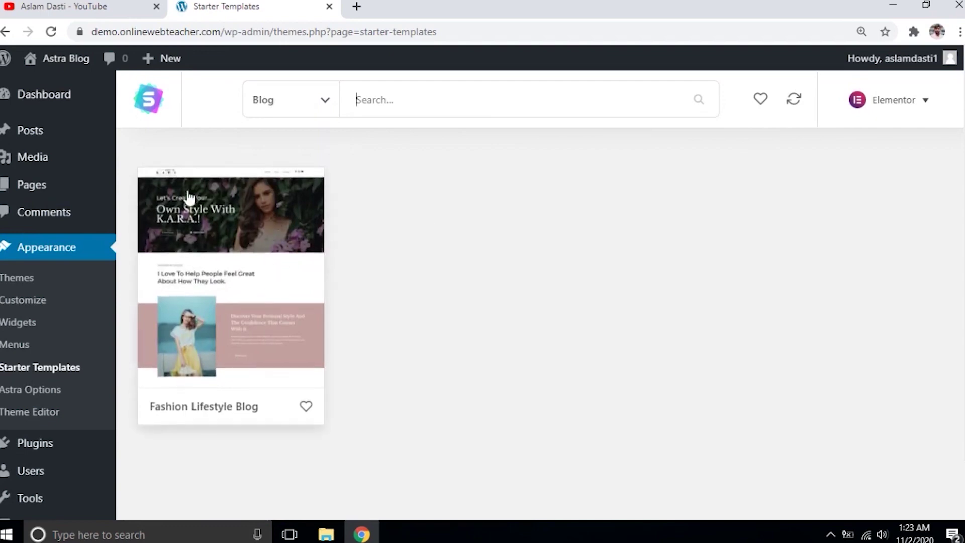
left_click(270, 315)
scroll(734, 368, "down", 2)
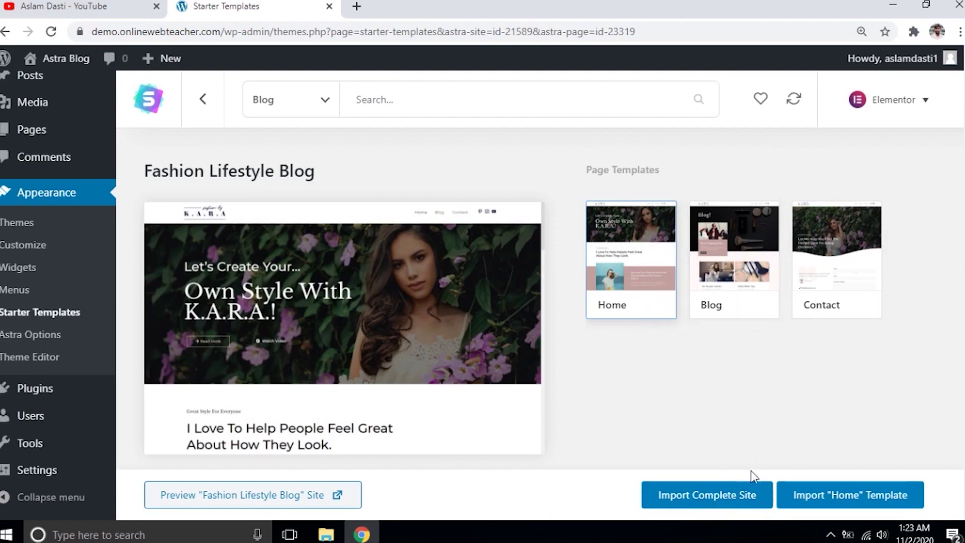
left_click(729, 497)
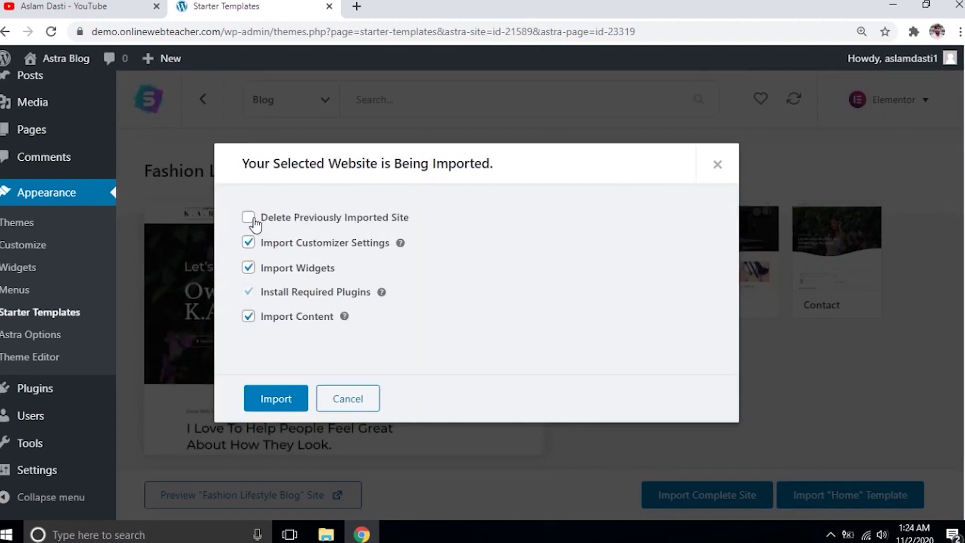
left_click(276, 400)
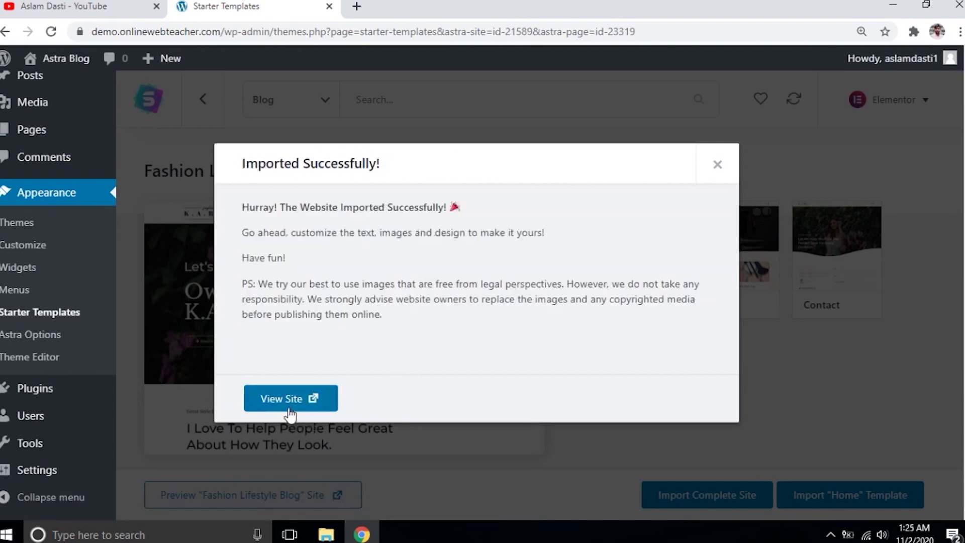
View the imported site's home page and look through its sections from the header down to the footer.
left_click(281, 406)
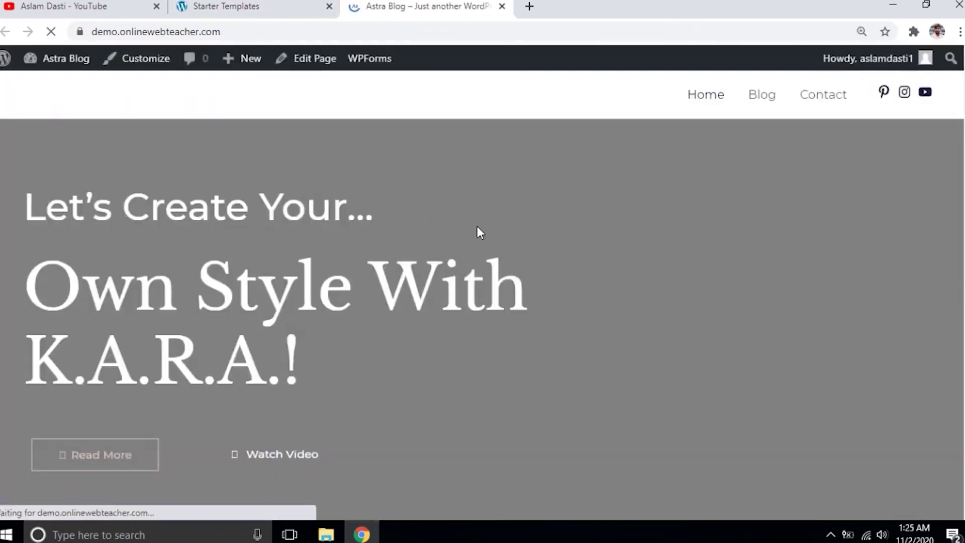
scroll(480, 232, "down", 10)
scroll(480, 233, "up", 10)
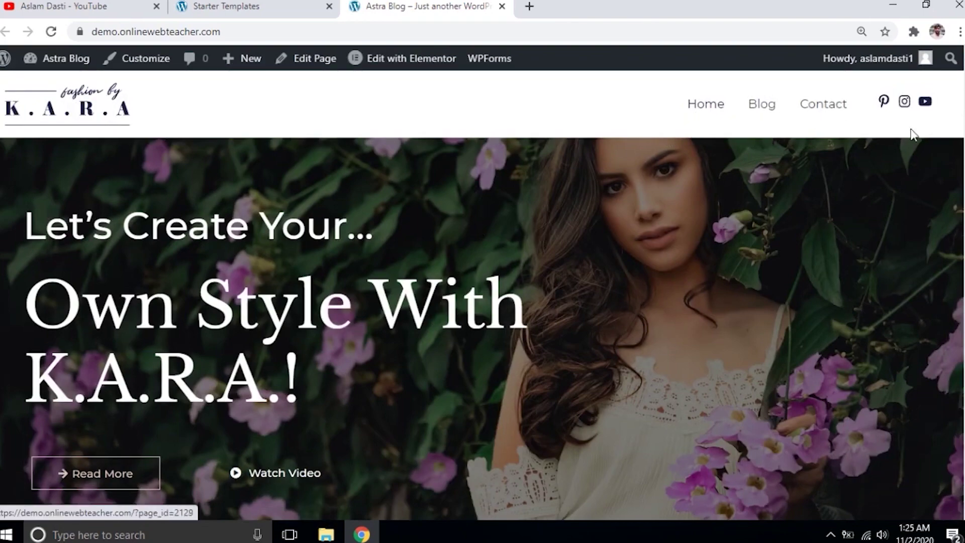
scroll(374, 219, "down", 1)
scroll(374, 219, "up", 1)
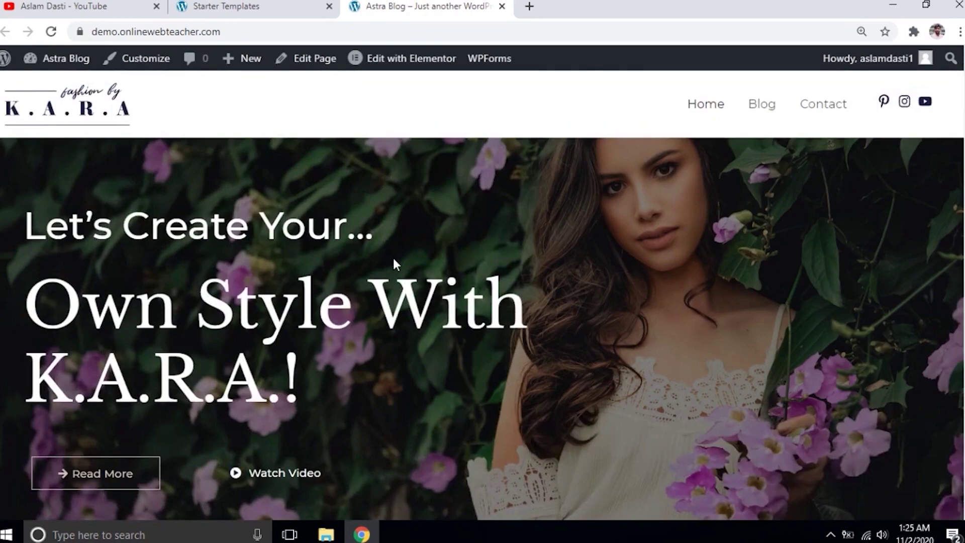
scroll(397, 266, "down", 15)
scroll(357, 232, "down", 20)
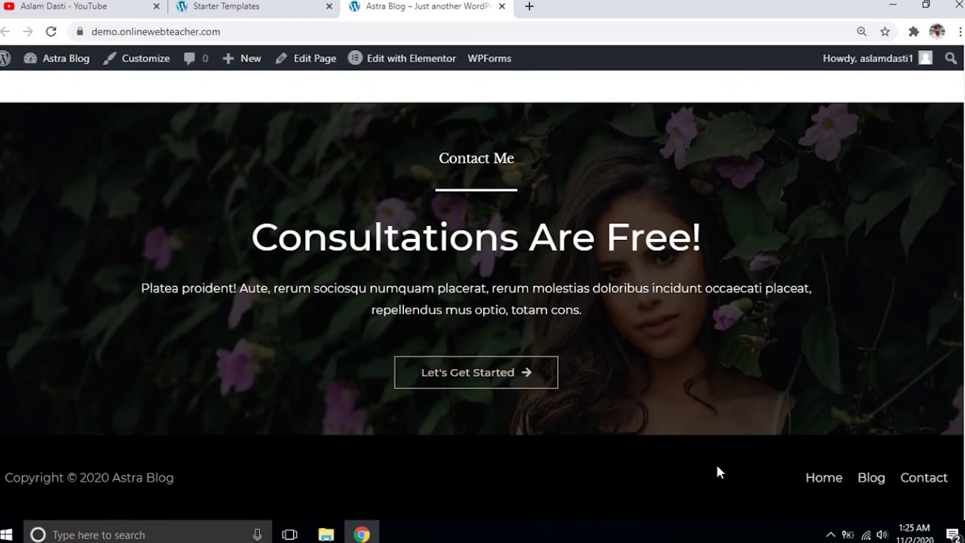
scroll(610, 358, "up", 6)
scroll(609, 358, "down", 6)
key("Home")
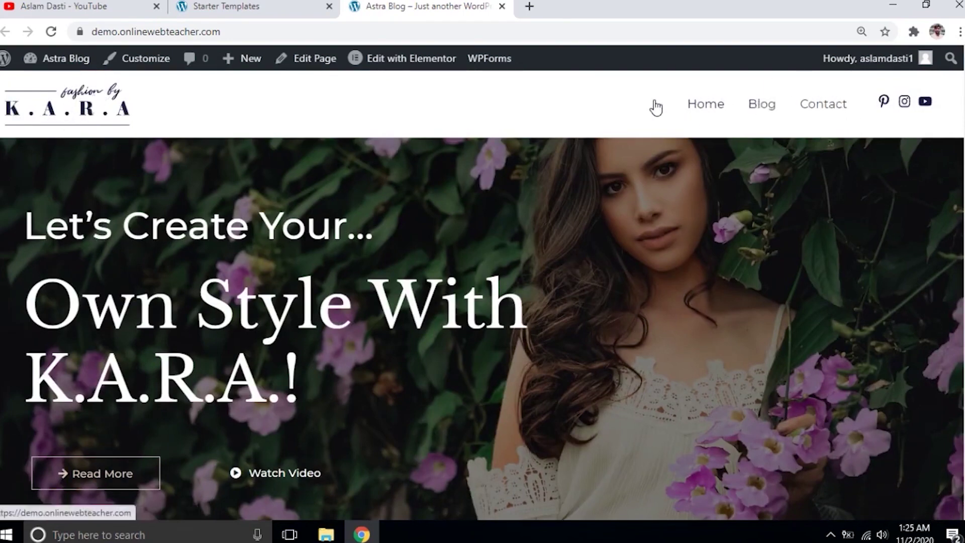
Close the import confirmation in the dashboard, and create and publish a new page titled "Privacy Policy".
left_click(272, 7)
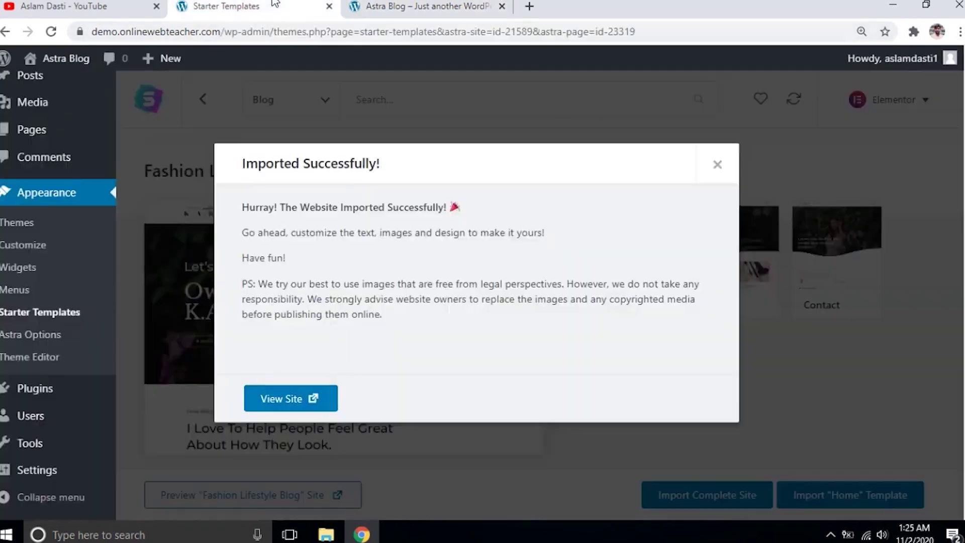
left_click(720, 165)
mouse_move(78, 133)
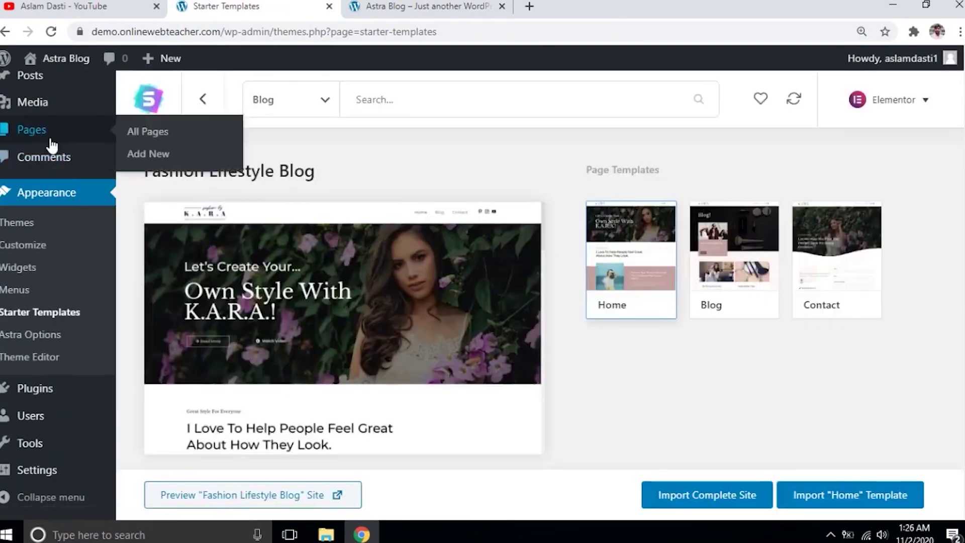
left_click(141, 153)
type("Privacy Policy")
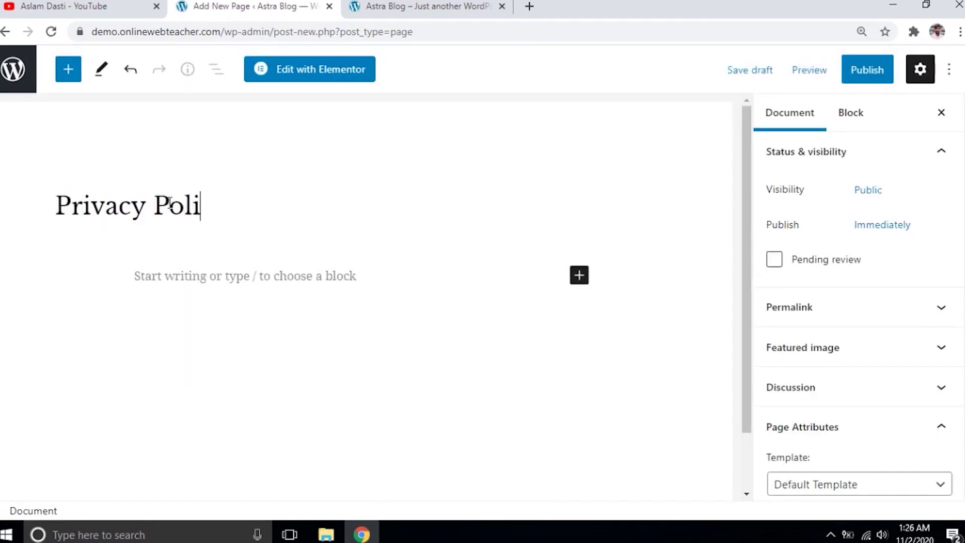
left_click(868, 71)
left_click(809, 73)
Create and publish a new page titled "About Us".
left_click(75, 77)
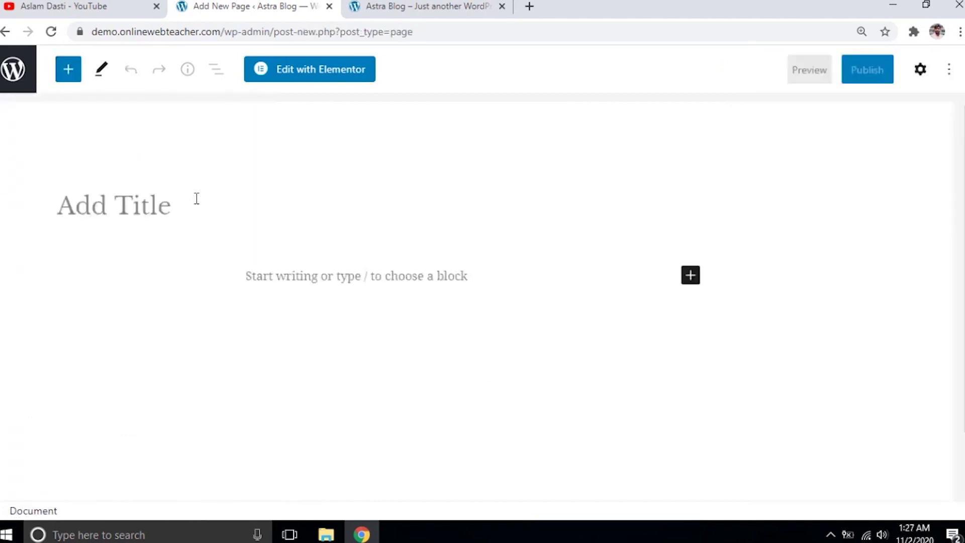
type("About Us")
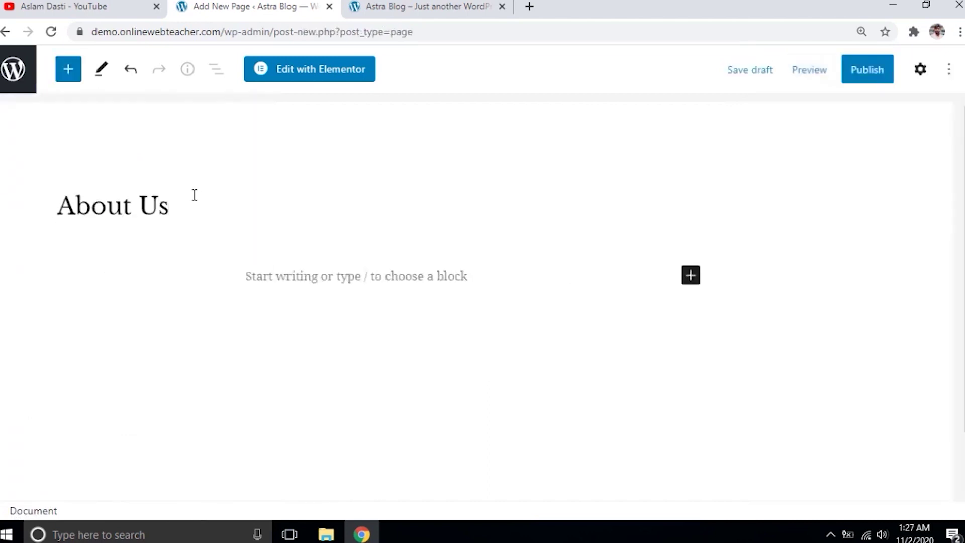
left_click(867, 69)
left_click(815, 68)
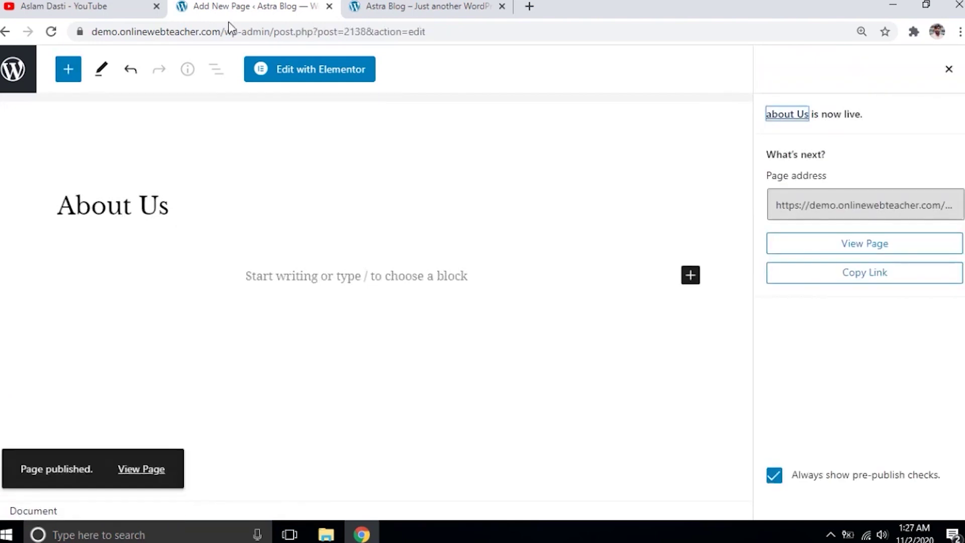
Check the header navigation on the live site, and open the menu editor in the dashboard.
left_click(397, 6)
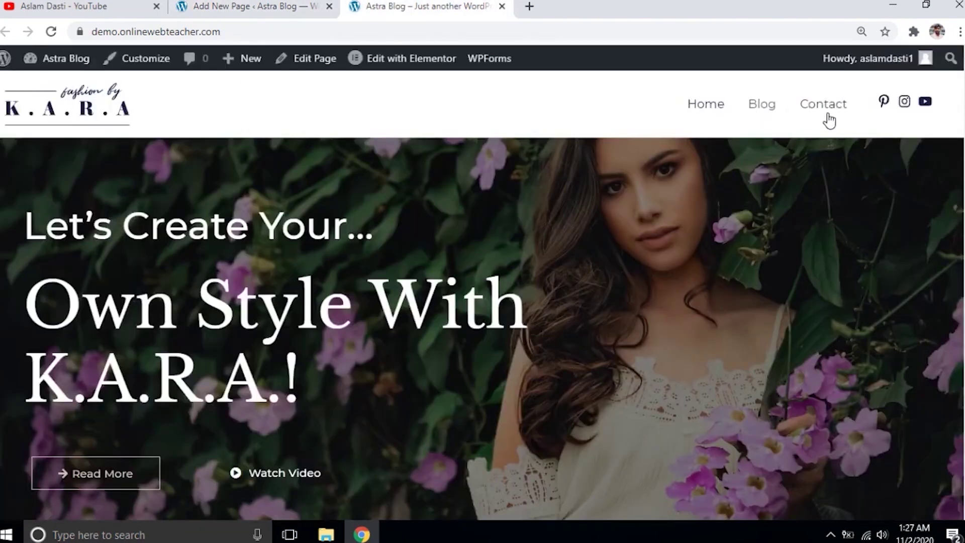
left_click(282, 11)
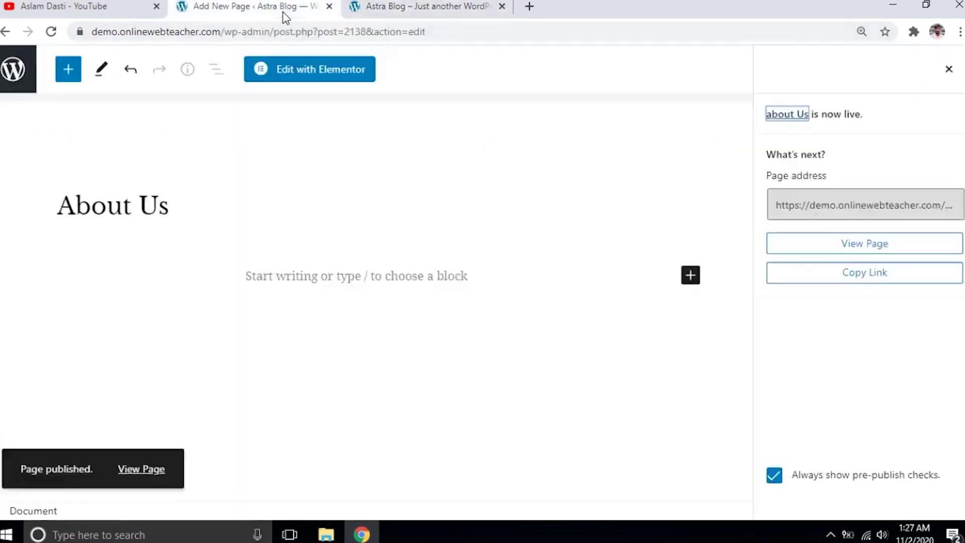
left_click(20, 75)
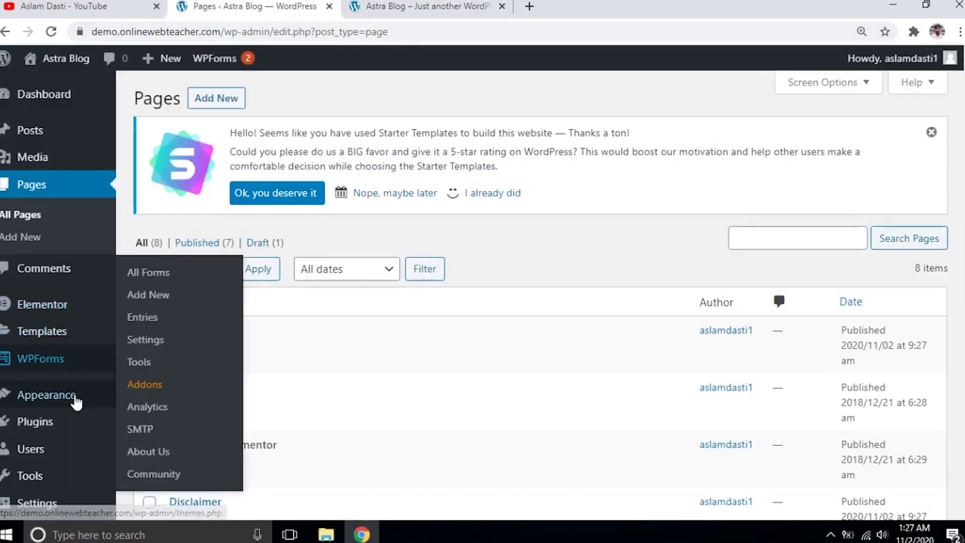
mouse_move(62, 397)
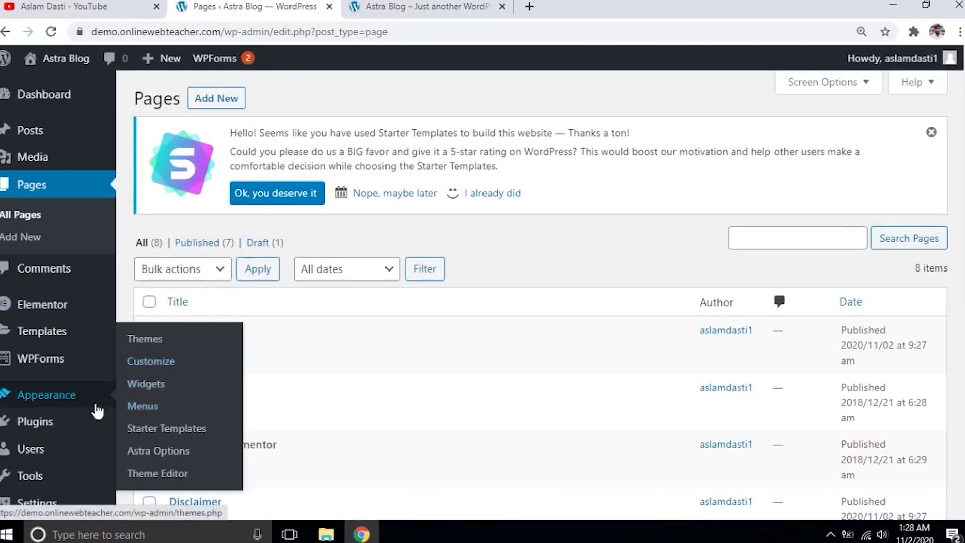
left_click(146, 409)
scroll(638, 322, "down", 1)
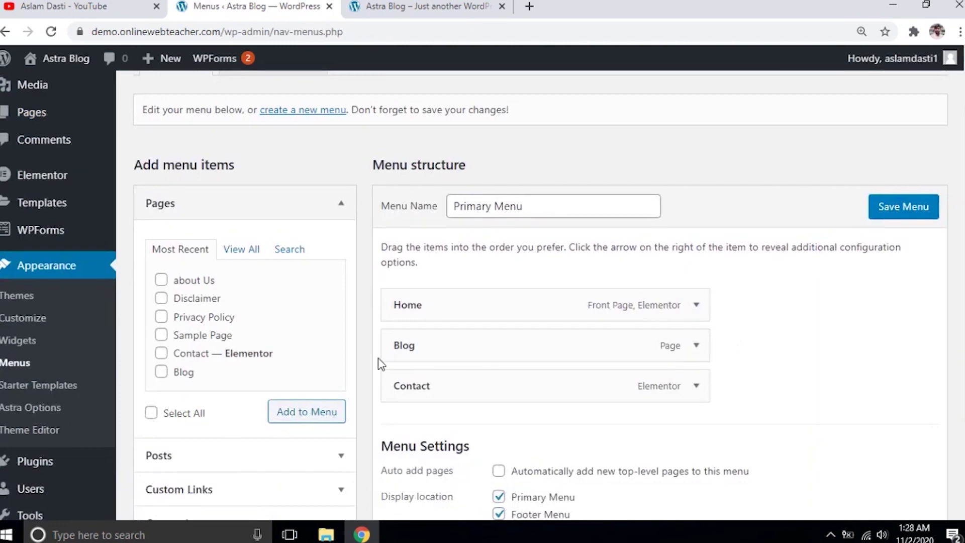
Add the about Us, Disclaimer and Privacy Policy pages to the Primary Menu and review its structure and settings.
left_click(161, 282)
left_click(161, 300)
left_click(161, 317)
left_click(307, 412)
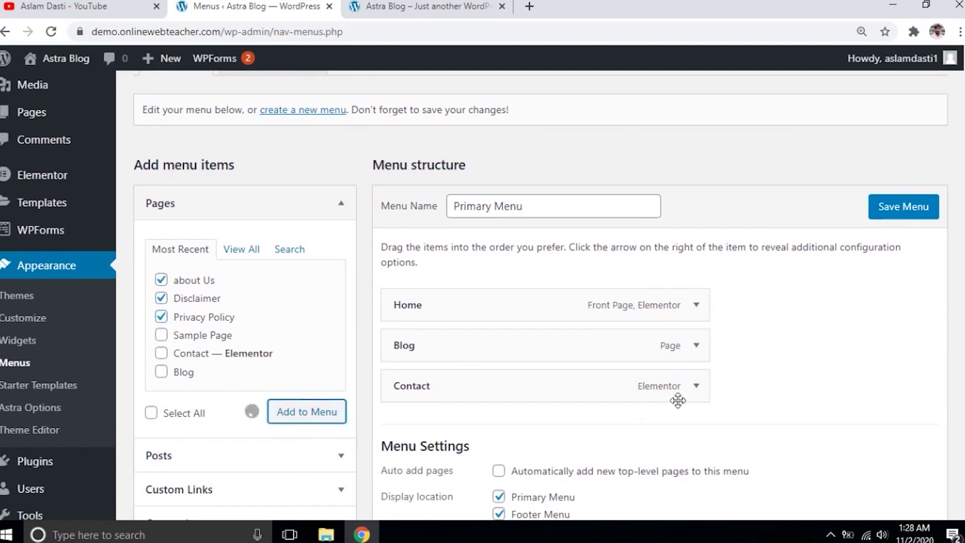
scroll(718, 424, "down", 1)
scroll(718, 423, "down", 3)
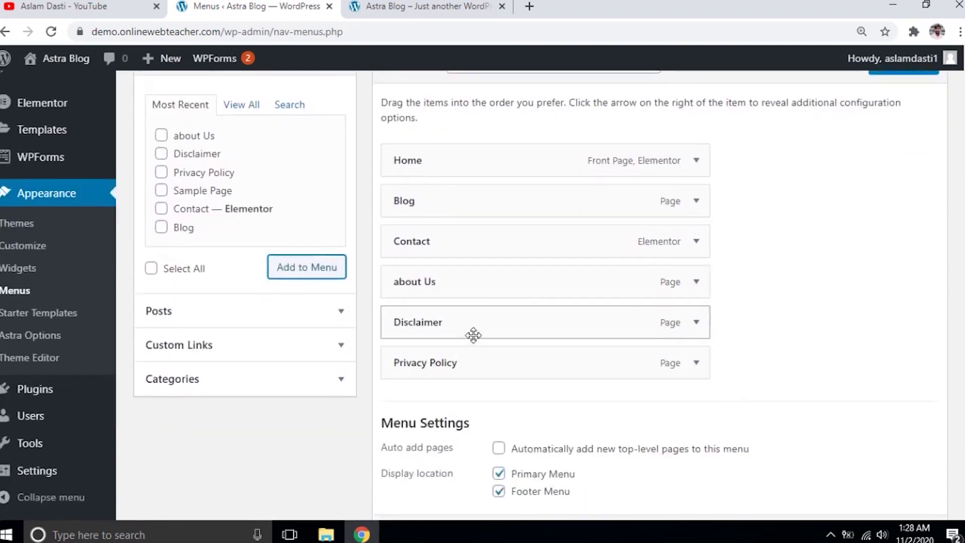
scroll(884, 266, "up", 5)
scroll(854, 387, "down", 6)
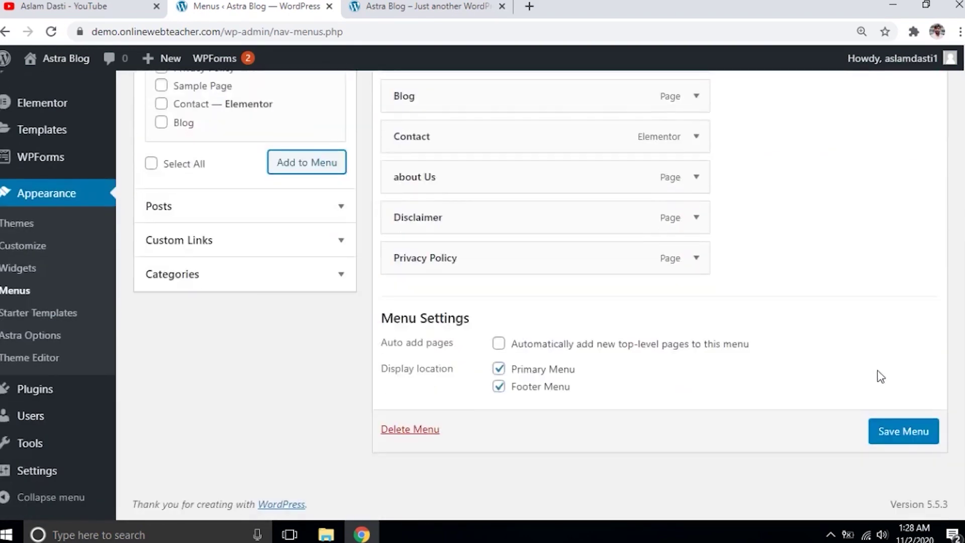
Save the Primary Menu and reload the live site to check the header navigation and home page.
left_click(898, 434)
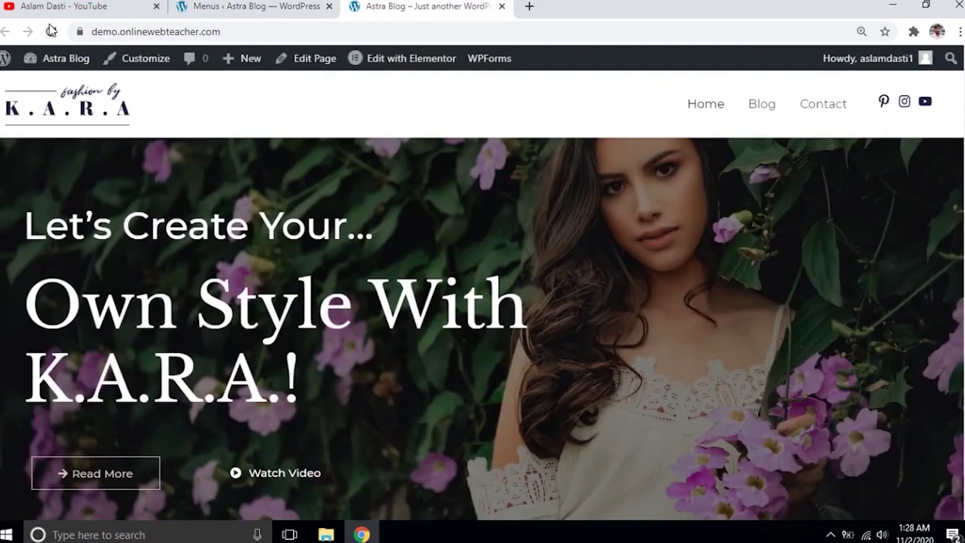
left_click(51, 32)
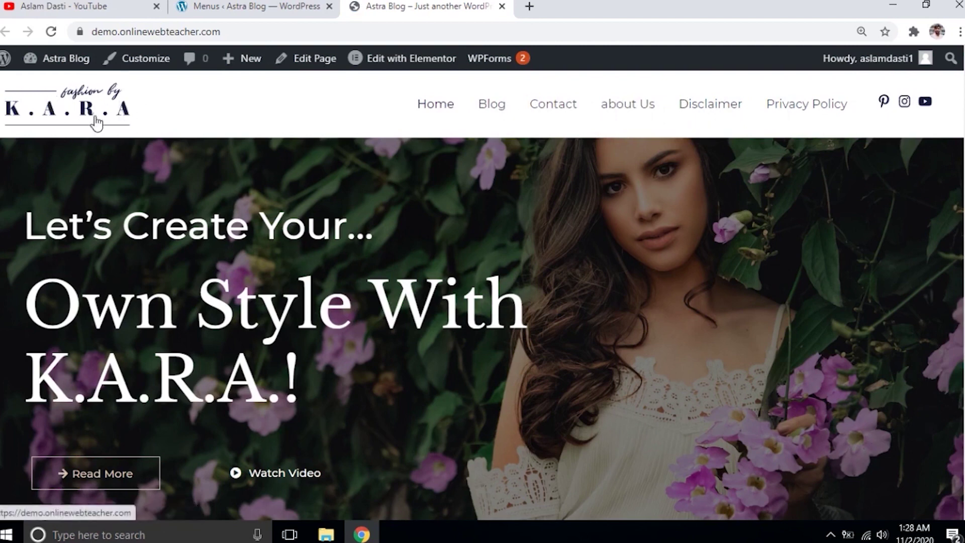
scroll(335, 216, "down", 10)
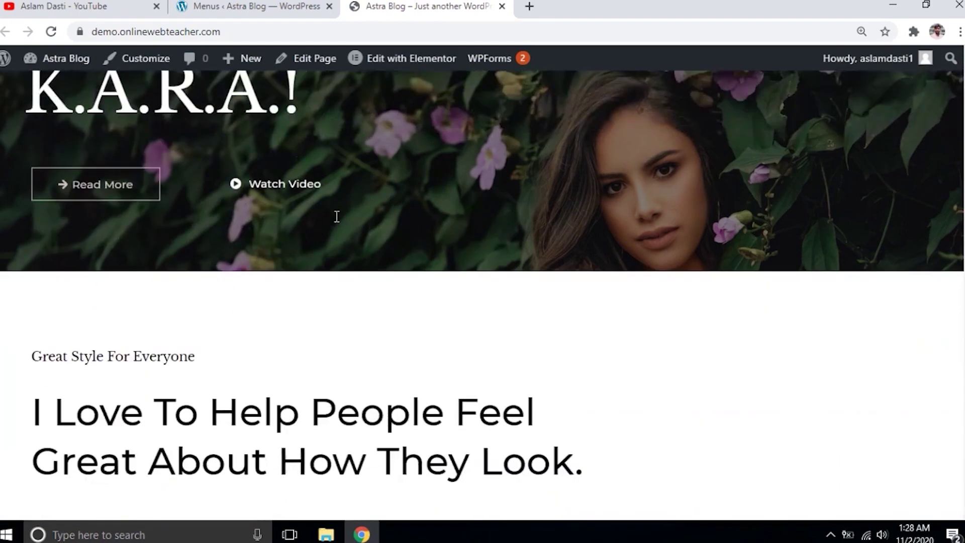
scroll(338, 223, "up", 7)
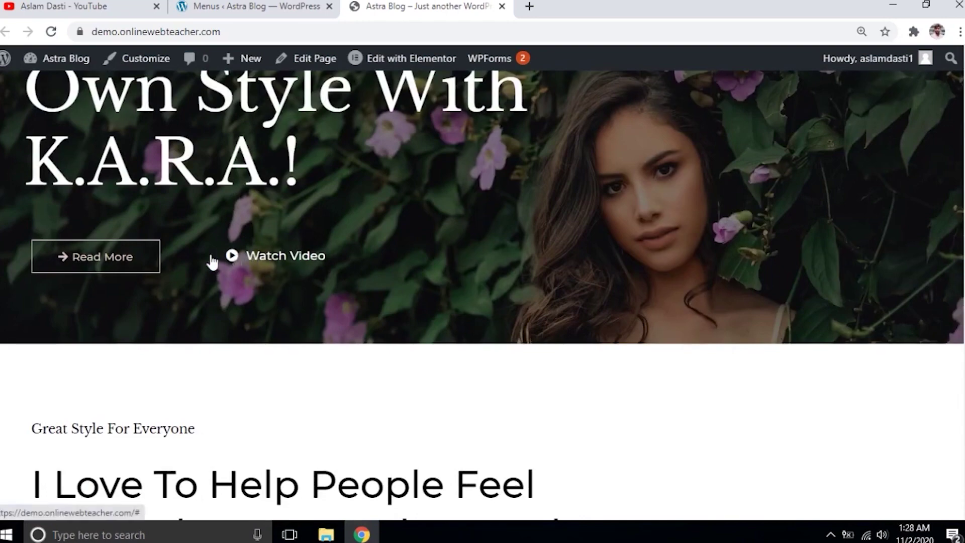
scroll(211, 226, "up", 4)
Open the theme customizer from the dashboard and review the global Base Typography settings.
left_click(281, 7)
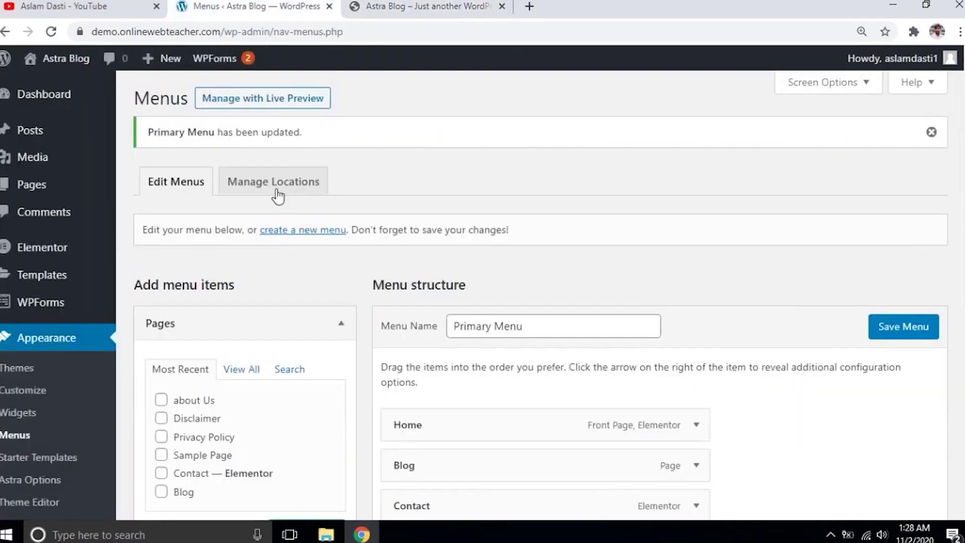
scroll(189, 281, "down", 3)
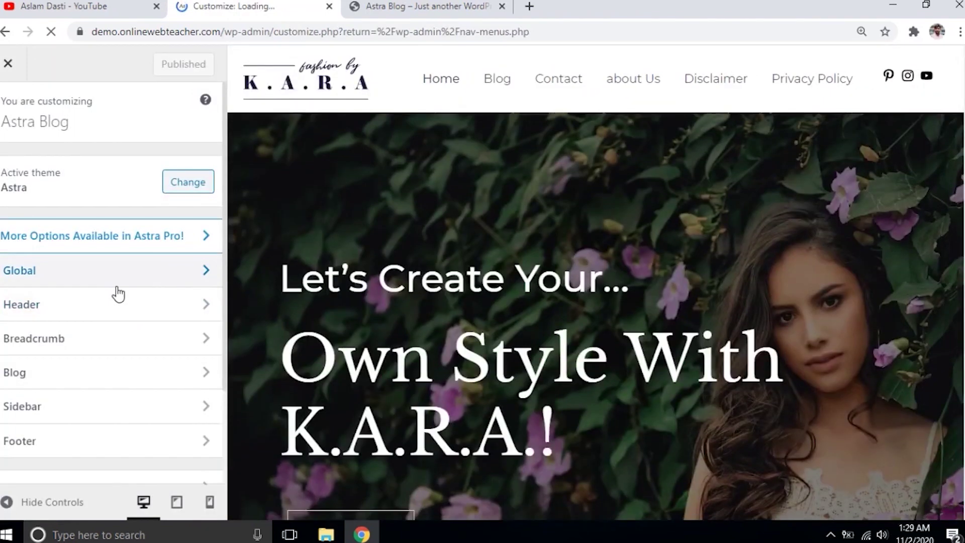
left_click(196, 280)
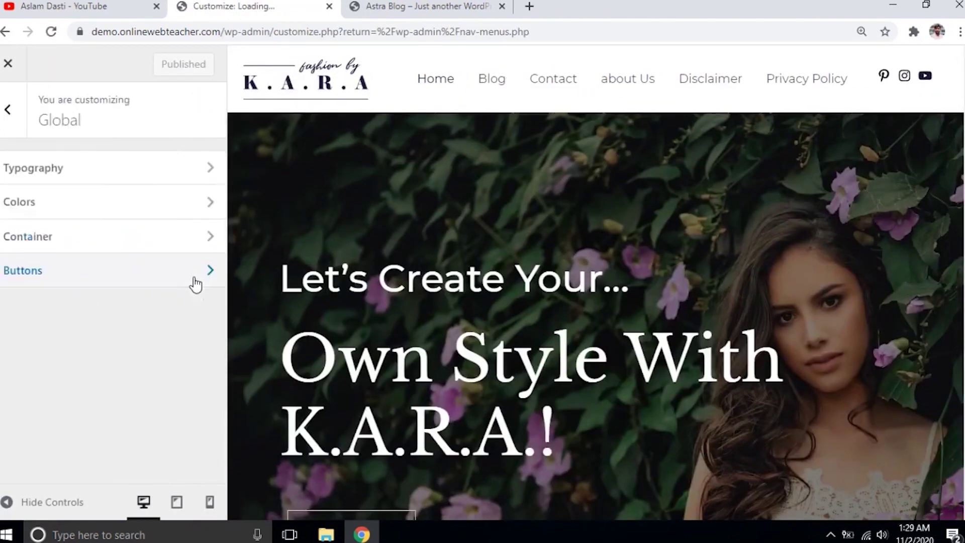
left_click(170, 176)
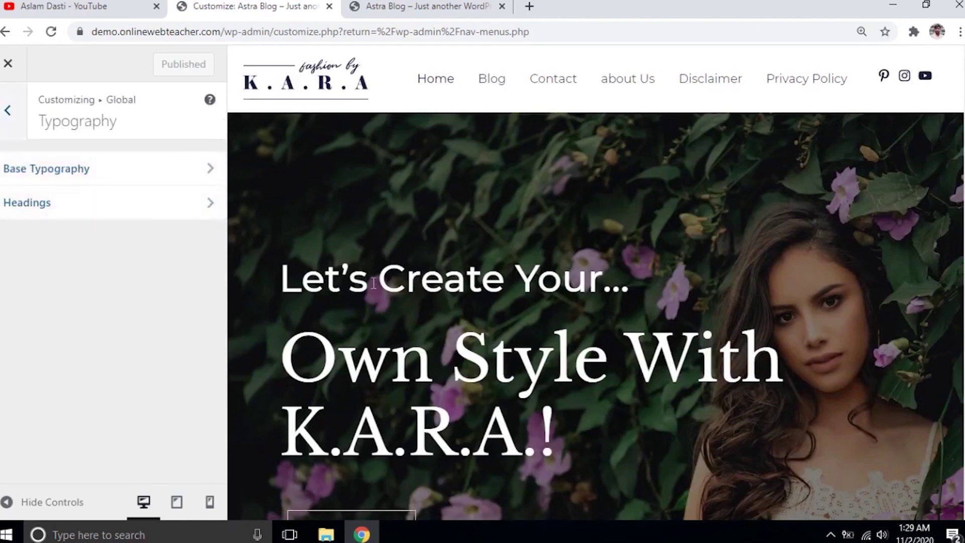
left_click(185, 180)
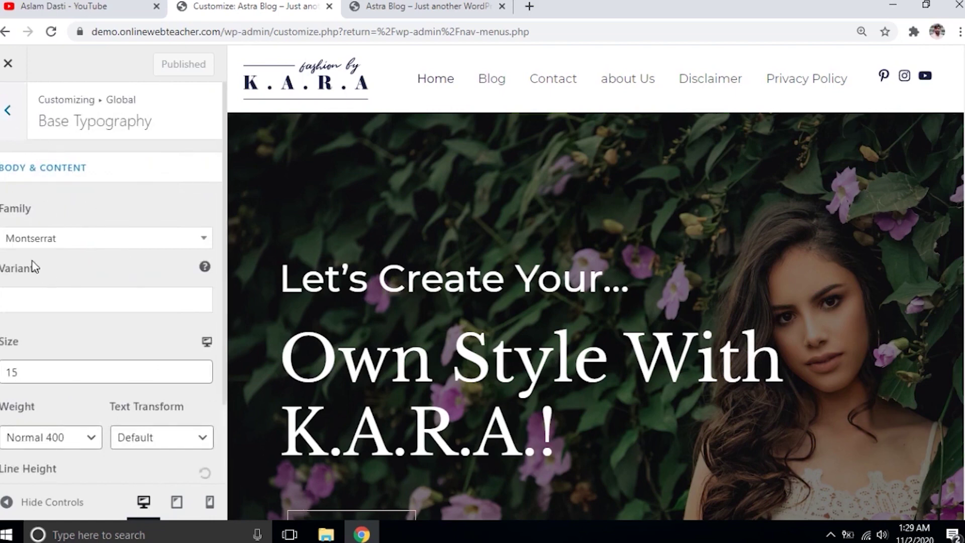
scroll(82, 308, "down", 2)
scroll(82, 308, "up", 2)
left_click(7, 111)
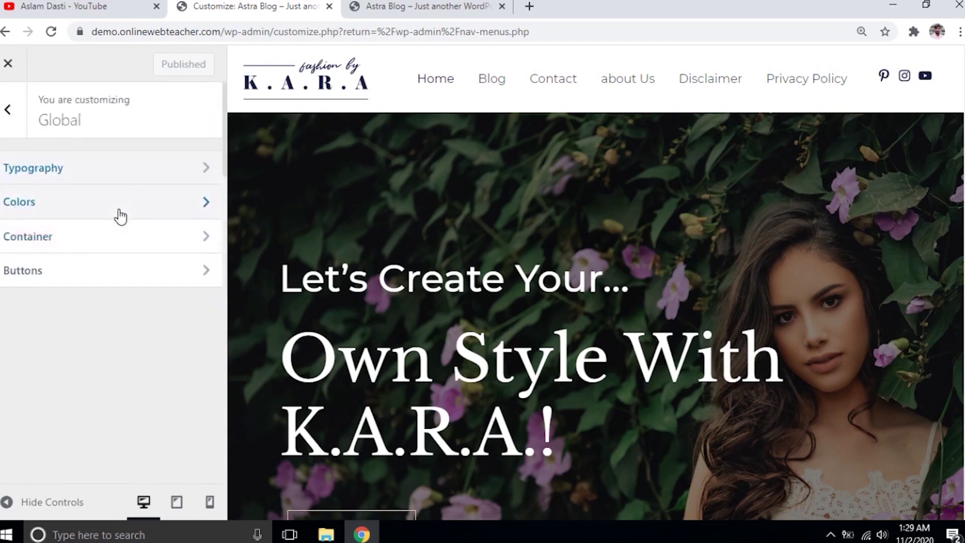
Review the global Base Colors settings for text, theme, links, headings and background.
left_click(119, 210)
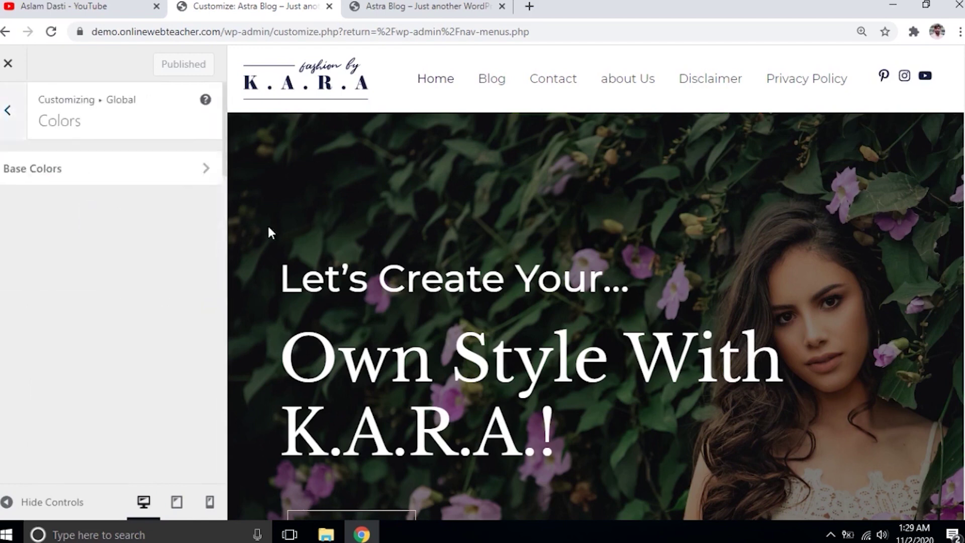
left_click(126, 168)
scroll(117, 234, "down", 1)
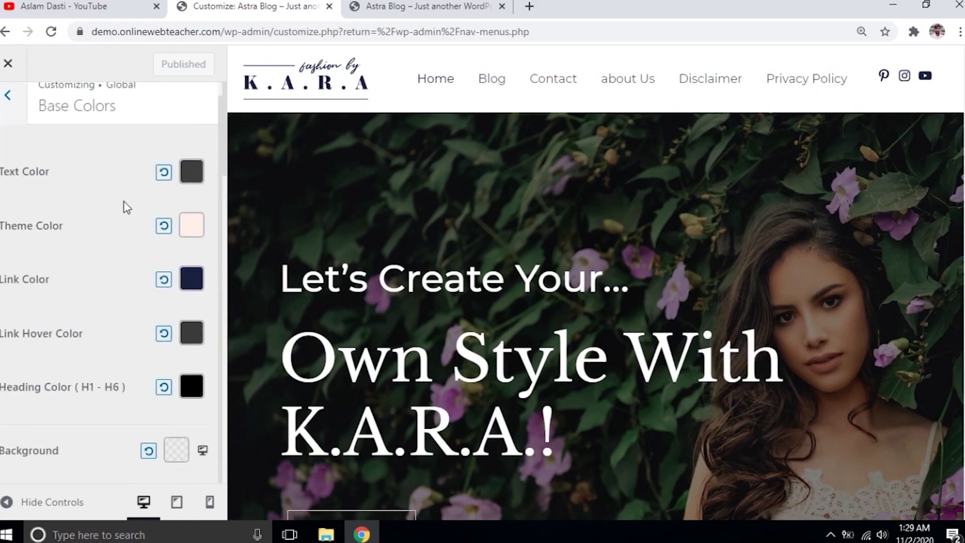
scroll(425, 245, "down", 2)
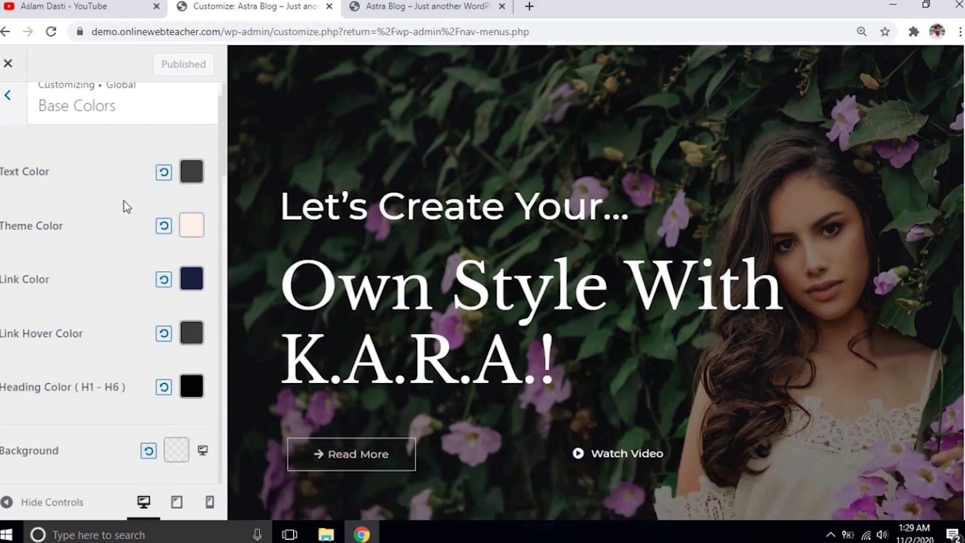
left_click(21, 104)
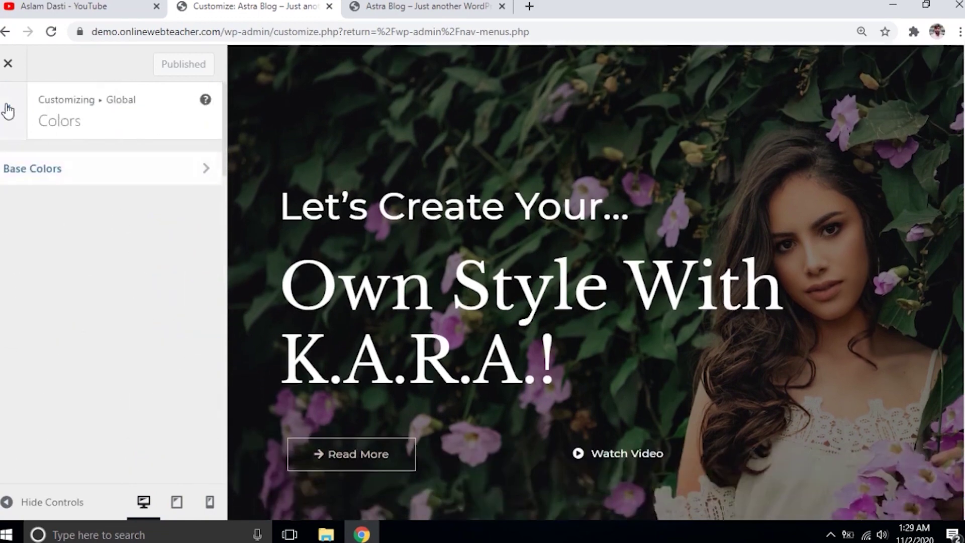
left_click(15, 116)
Review the global Container layout and Buttons settings, and return to the main customizer options.
left_click(156, 248)
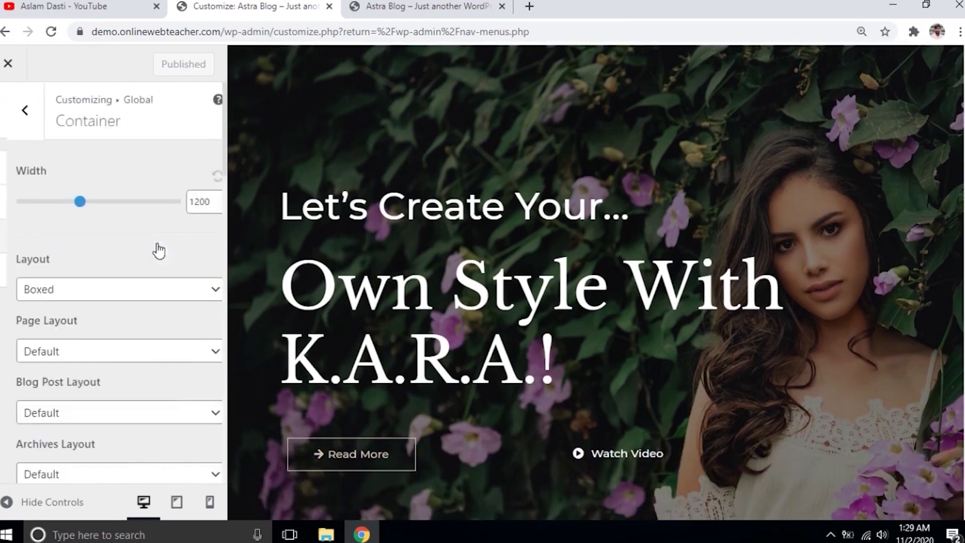
scroll(122, 304, "down", 2)
scroll(121, 303, "up", 2)
left_click(6, 129)
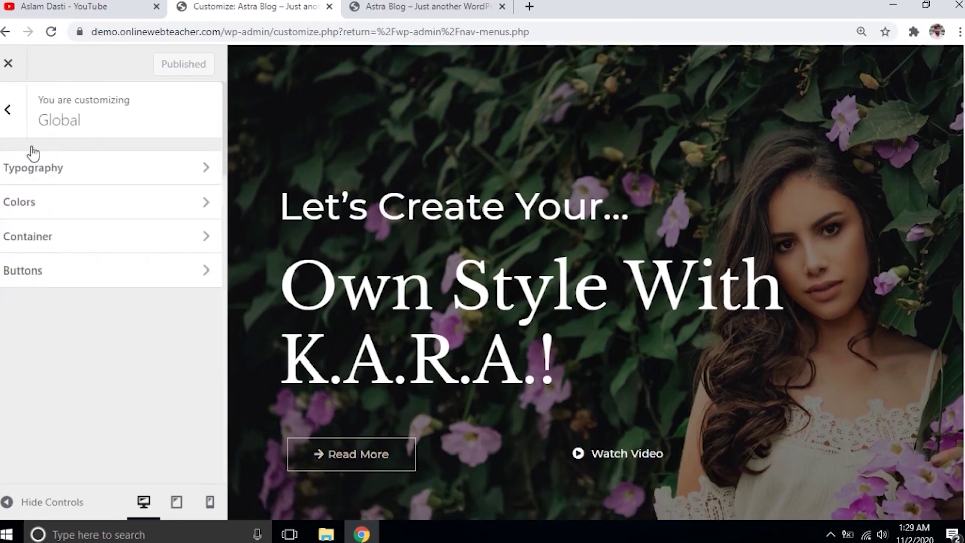
left_click(110, 279)
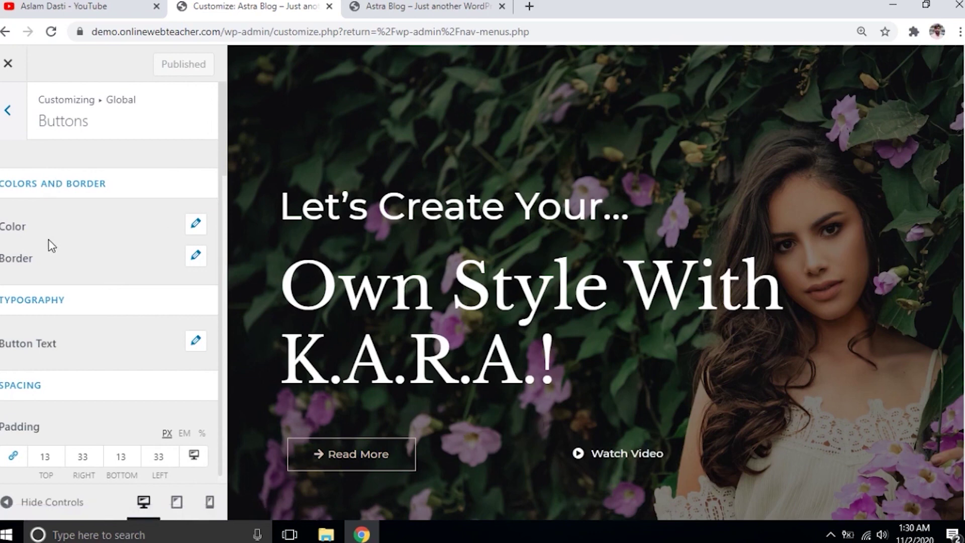
left_click(7, 120)
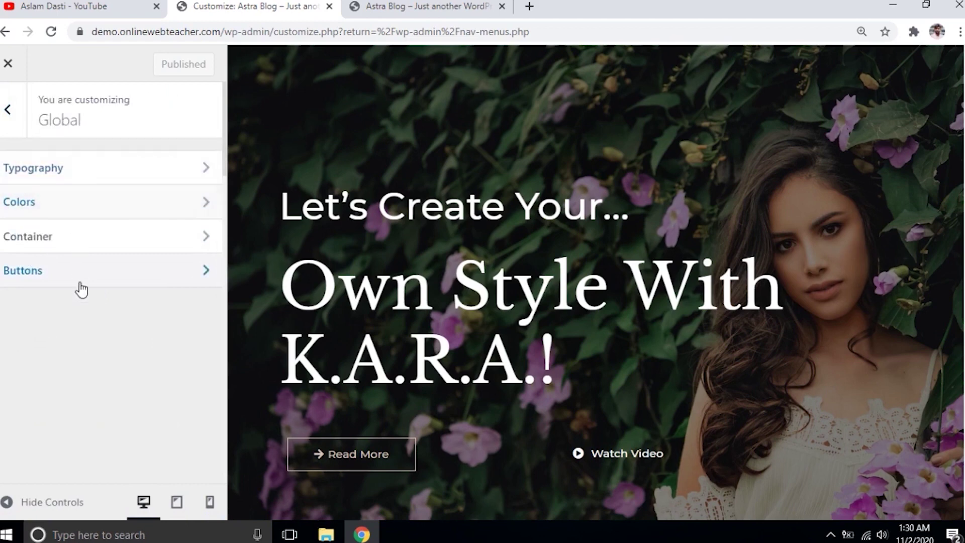
left_click(12, 118)
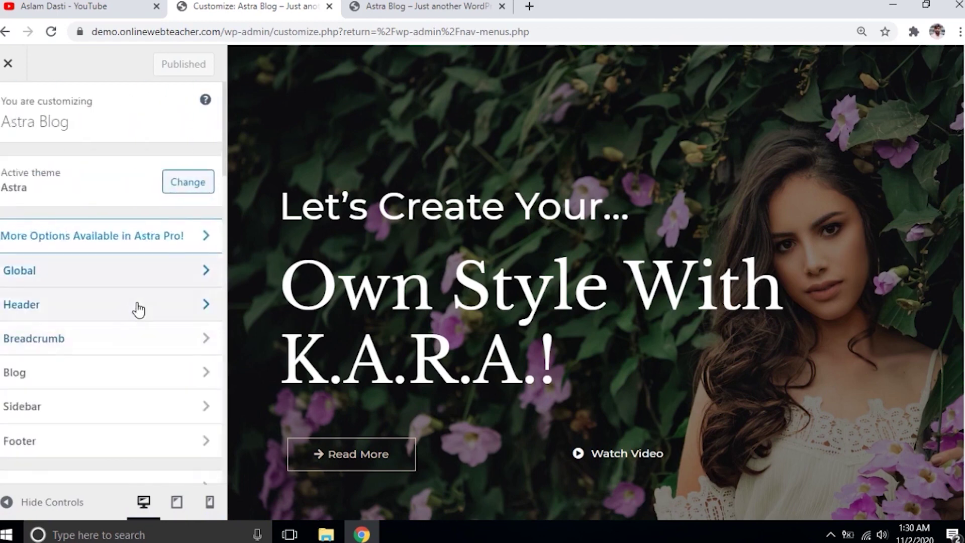
Look through the Header options and open the Site Identity settings to examine the logo and site icon options.
left_click(137, 304)
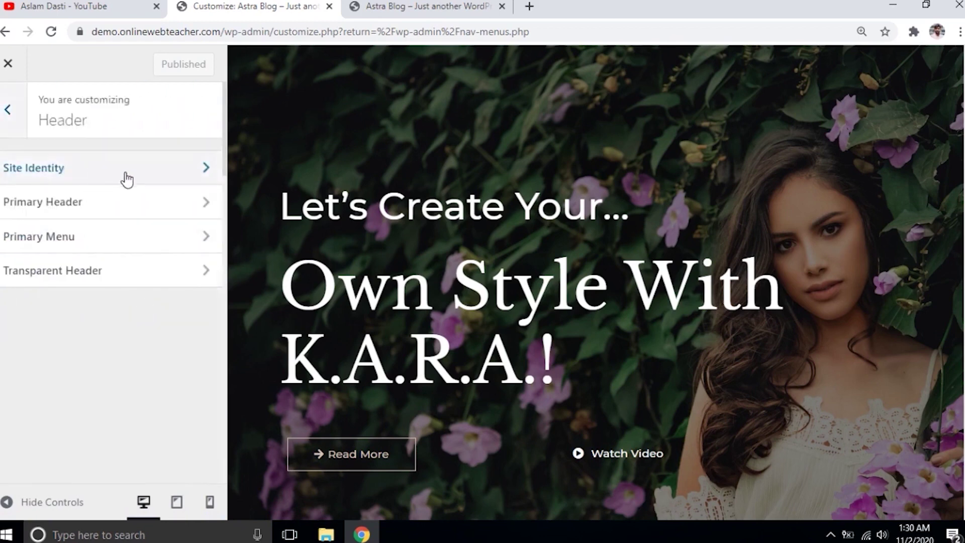
scroll(353, 177, "up", 2)
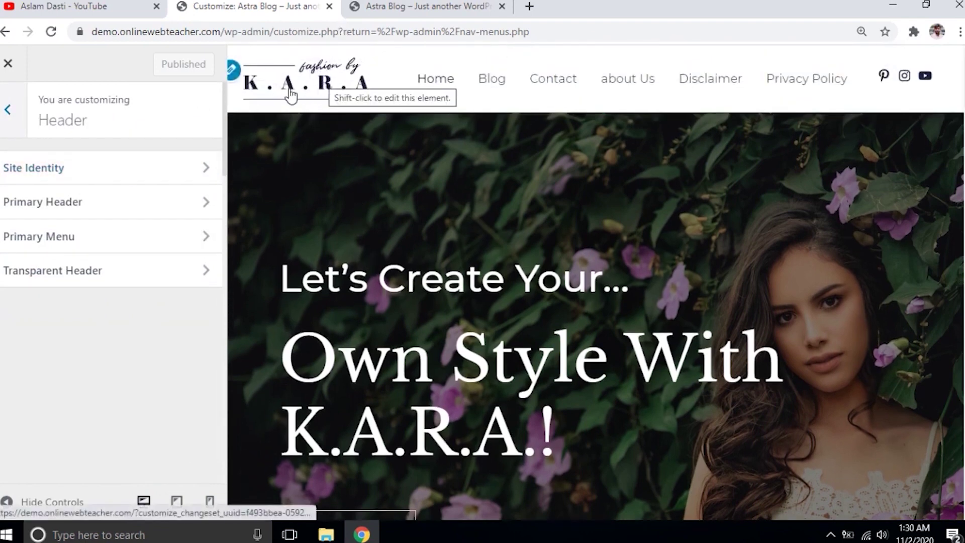
left_click(11, 107)
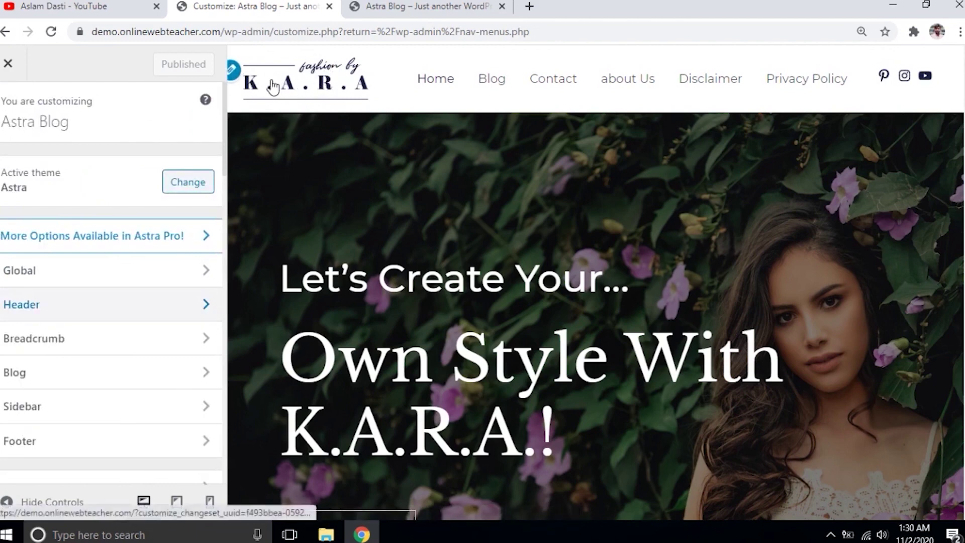
left_click(234, 72)
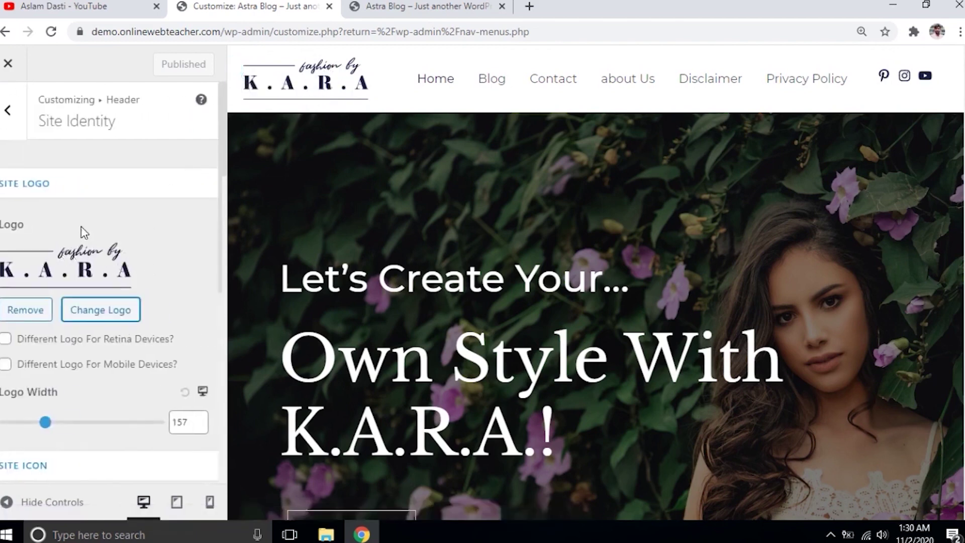
scroll(123, 206, "down", 4)
scroll(120, 189, "up", 3)
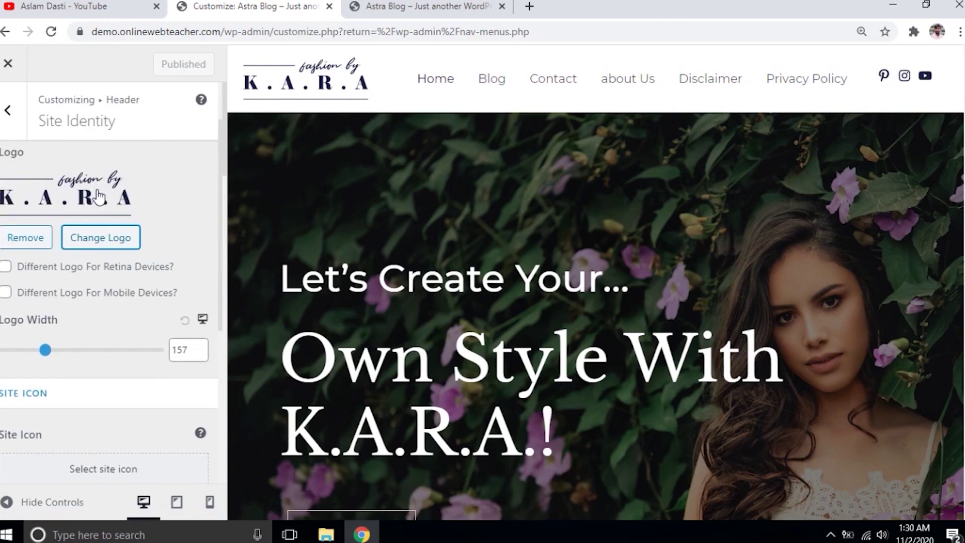
Open LogoMakr and Cool Text in separate new browser tabs and compare the two logo makers.
left_click(530, 6)
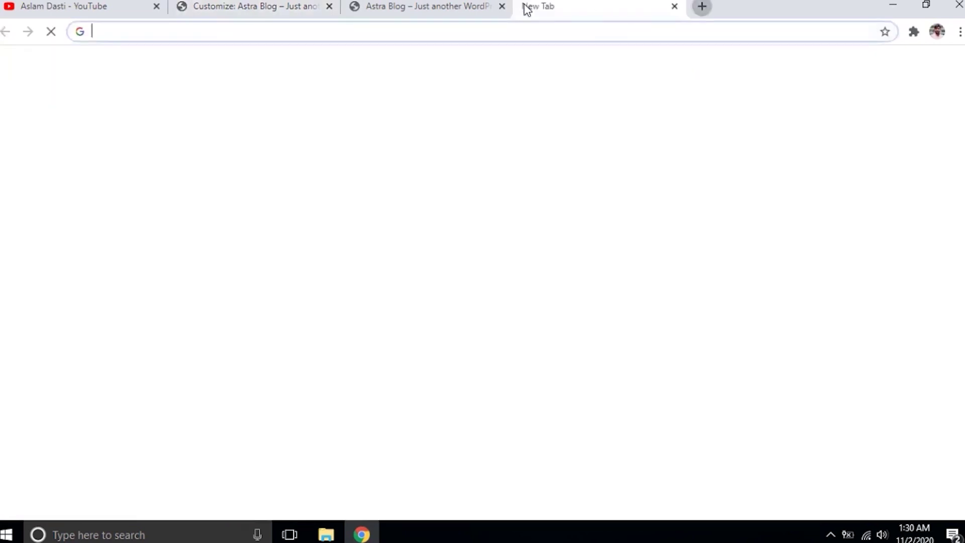
type("logo")
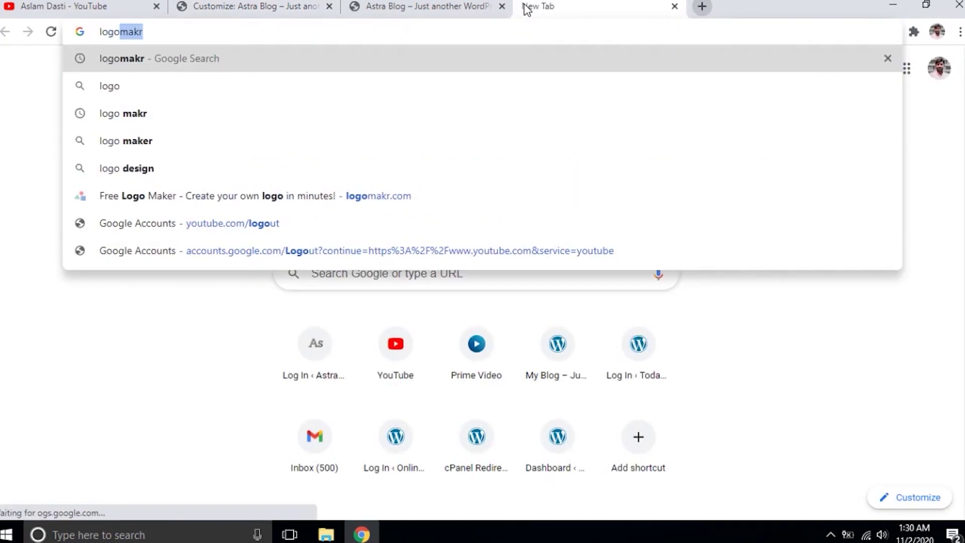
key("Return")
left_click(701, 6)
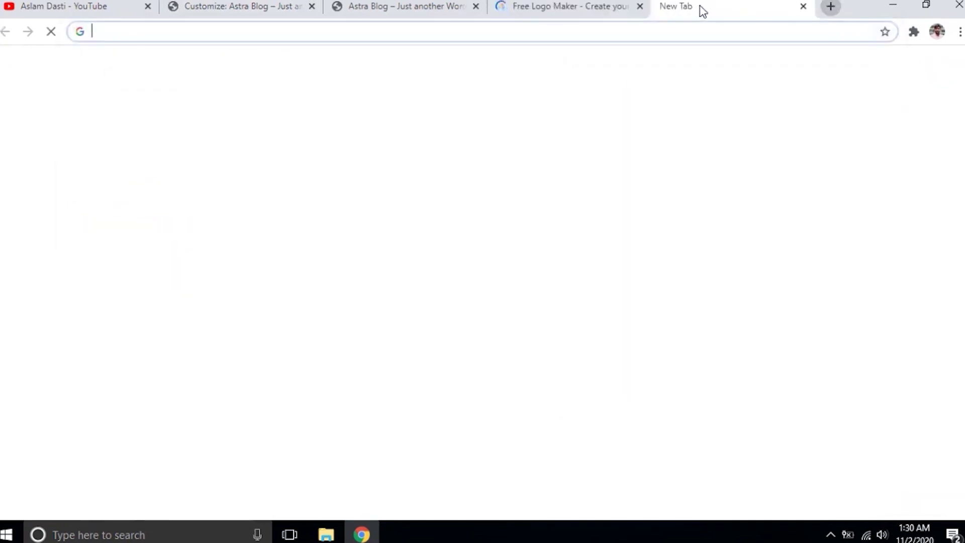
type("cooltext")
key("Return")
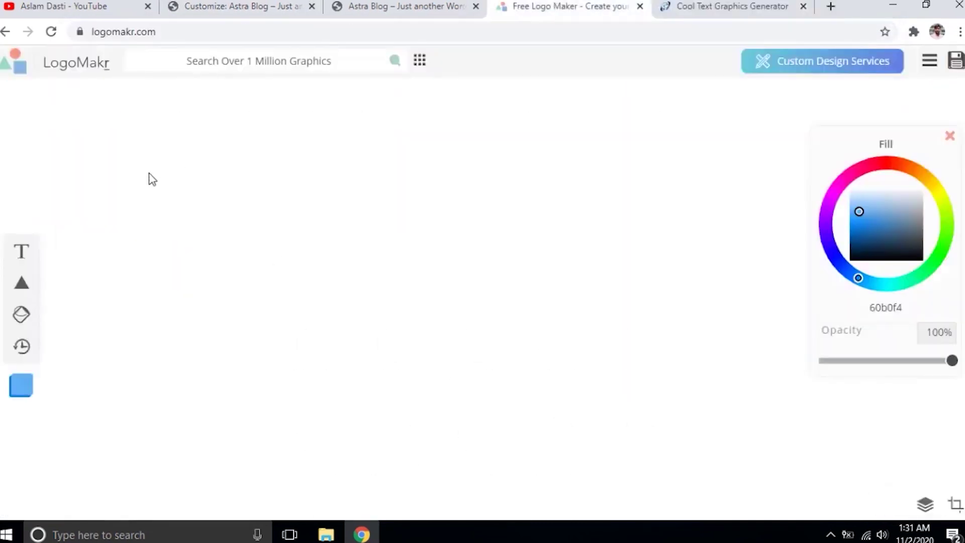
left_click(656, 5)
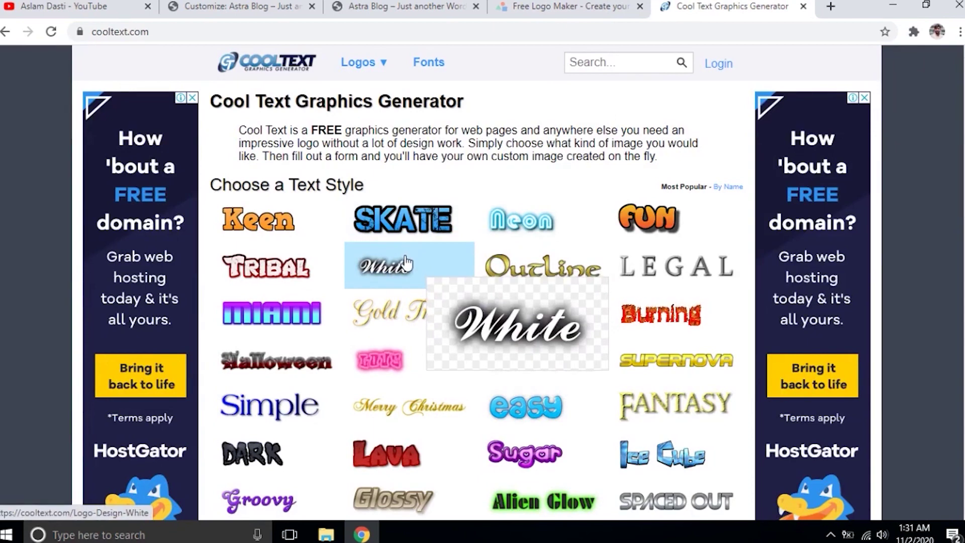
left_click(562, 5)
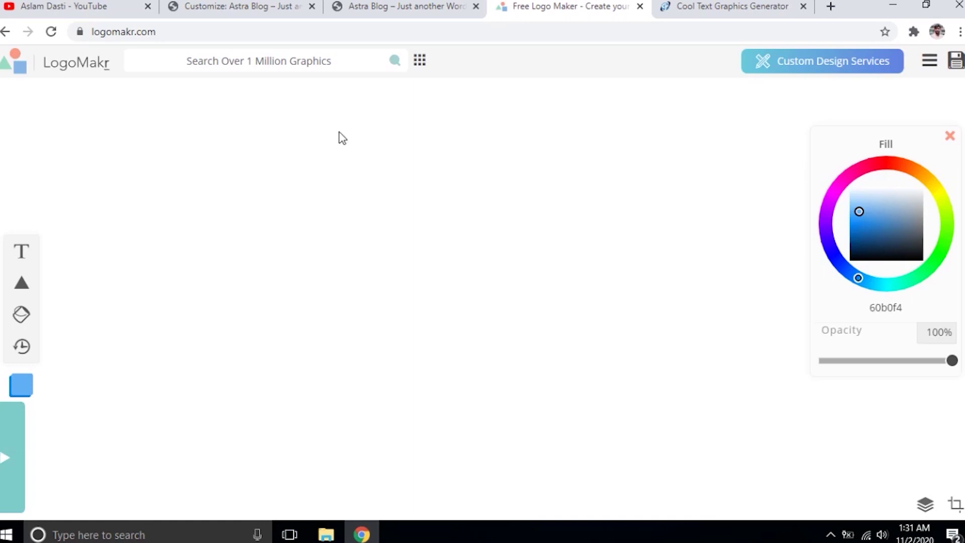
Create a logo in Cool Text's Legal style with the text "Astra Blog" and download the generated image.
left_click(728, 7)
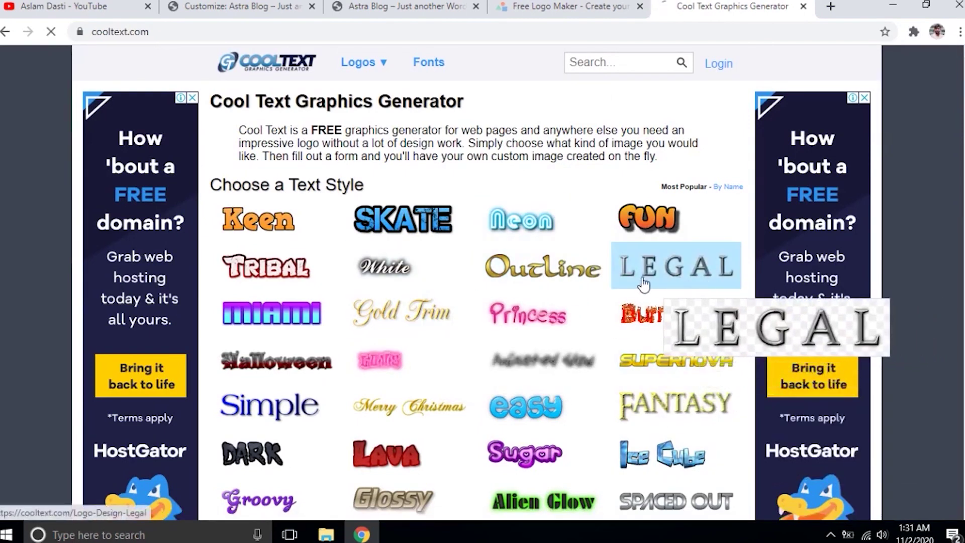
left_click(644, 285)
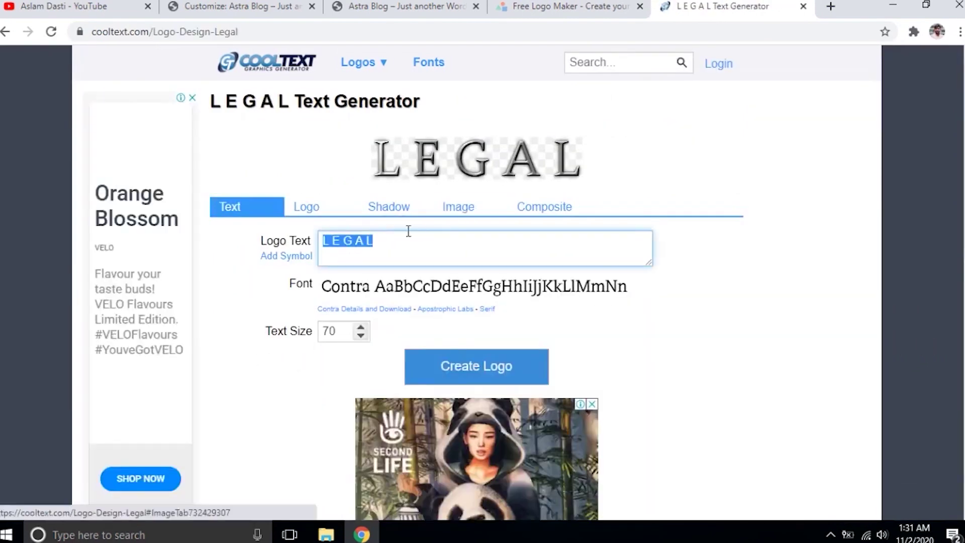
key("BackSpace")
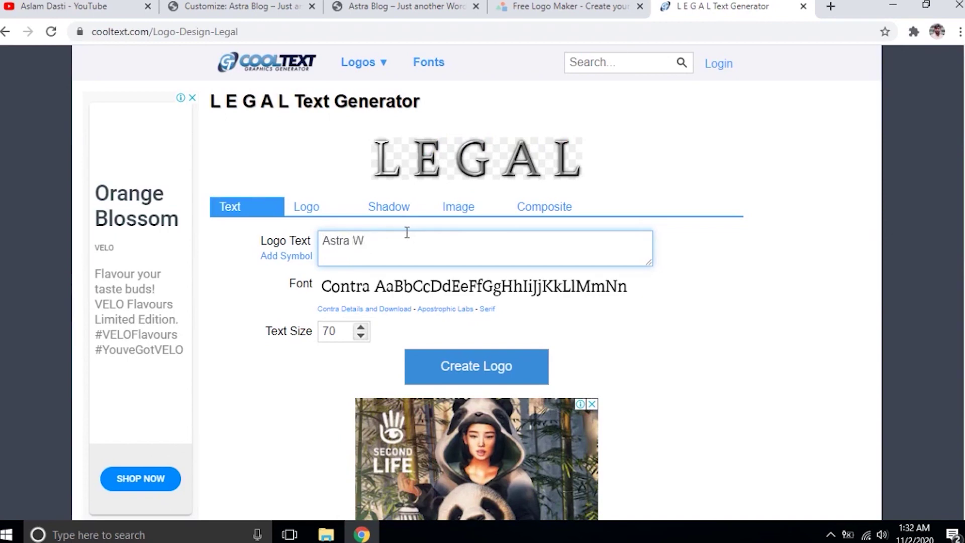
key("BackSpace")
type("Blog")
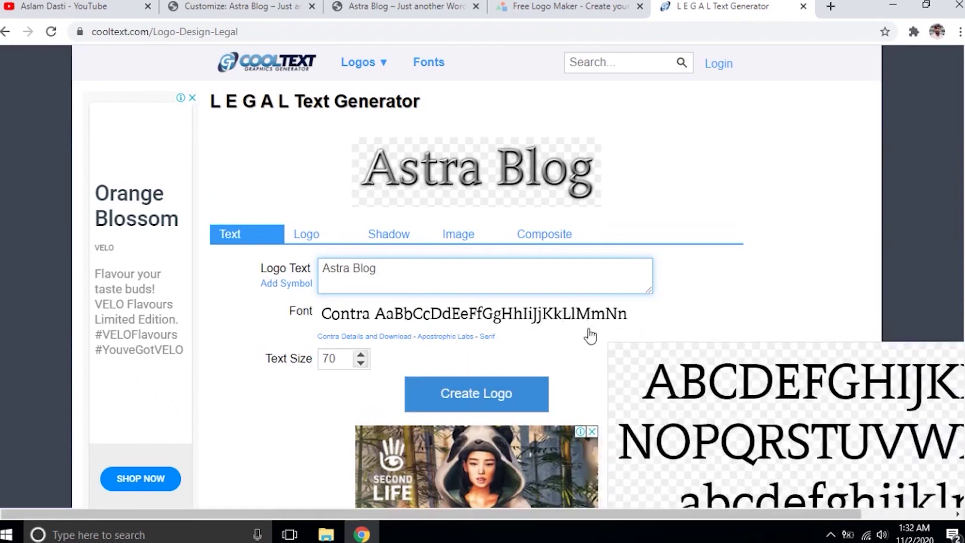
left_click(477, 395)
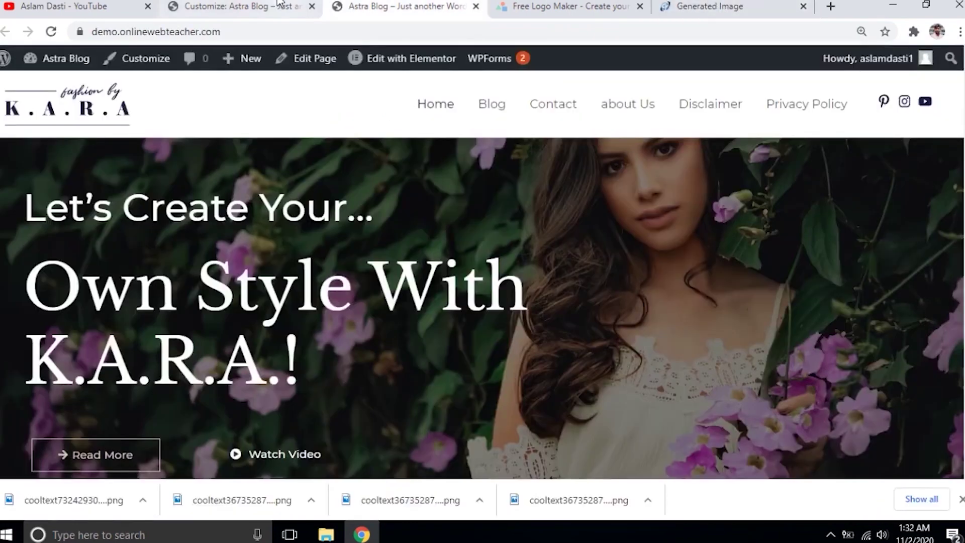
Upload the downloaded LEGAL image in the customizer and set it as the site logo without cropping.
left_click(280, 6)
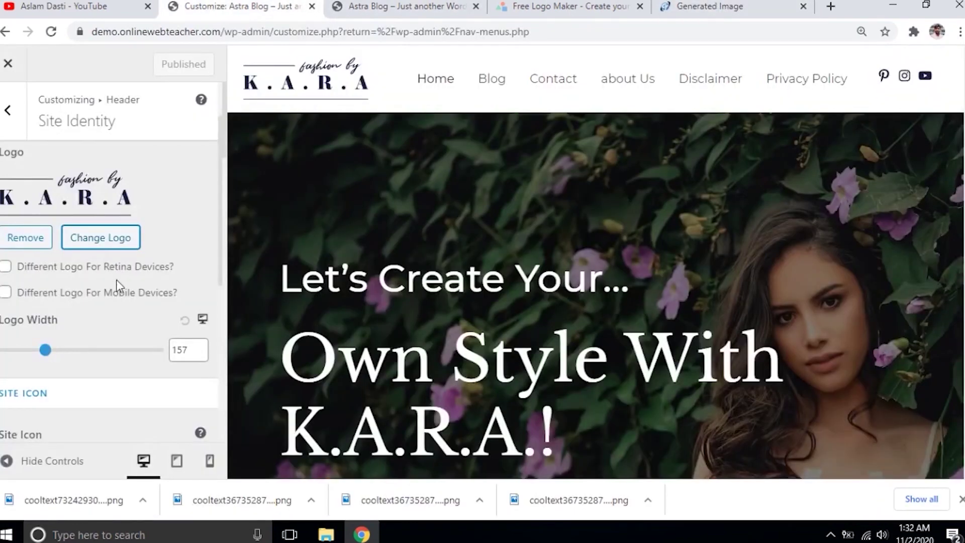
left_click(112, 242)
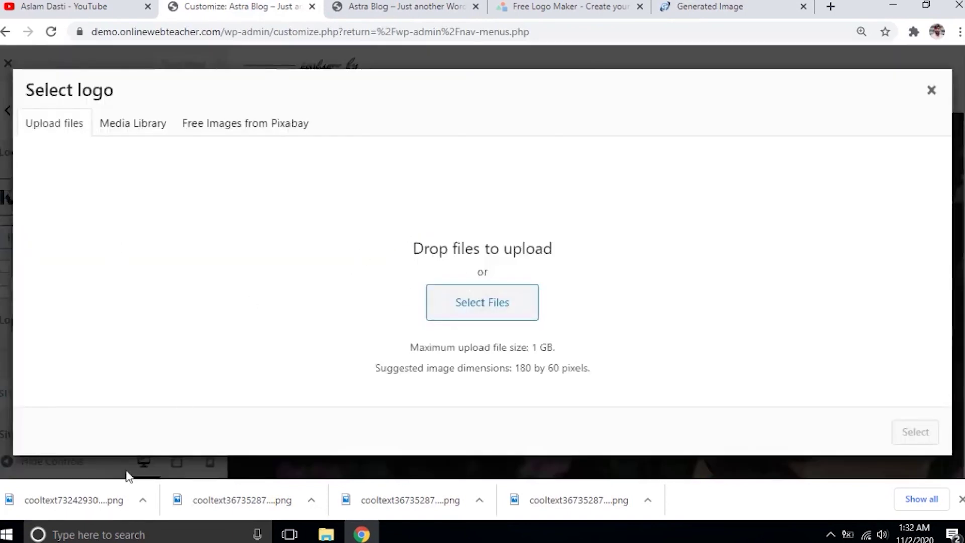
left_click_drag(50, 505, 532, 272)
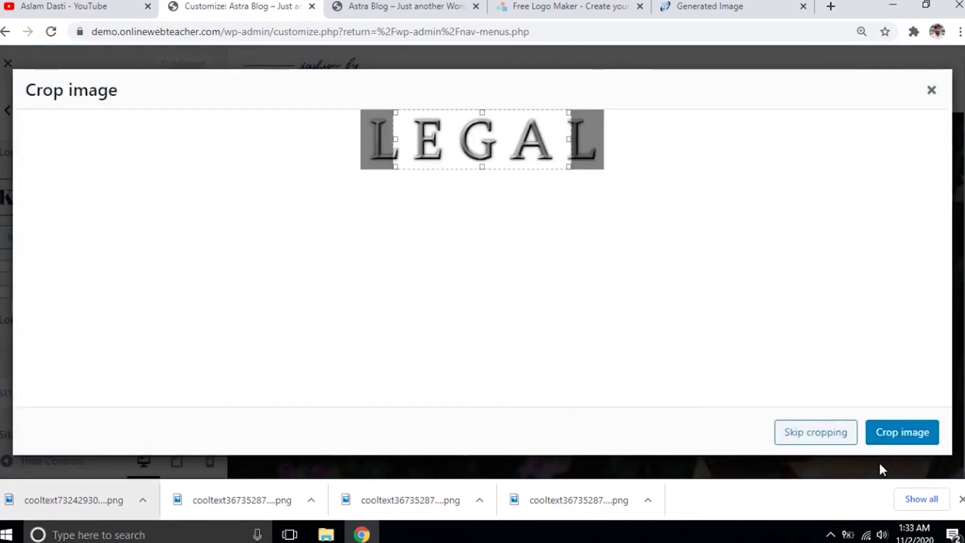
left_click(819, 433)
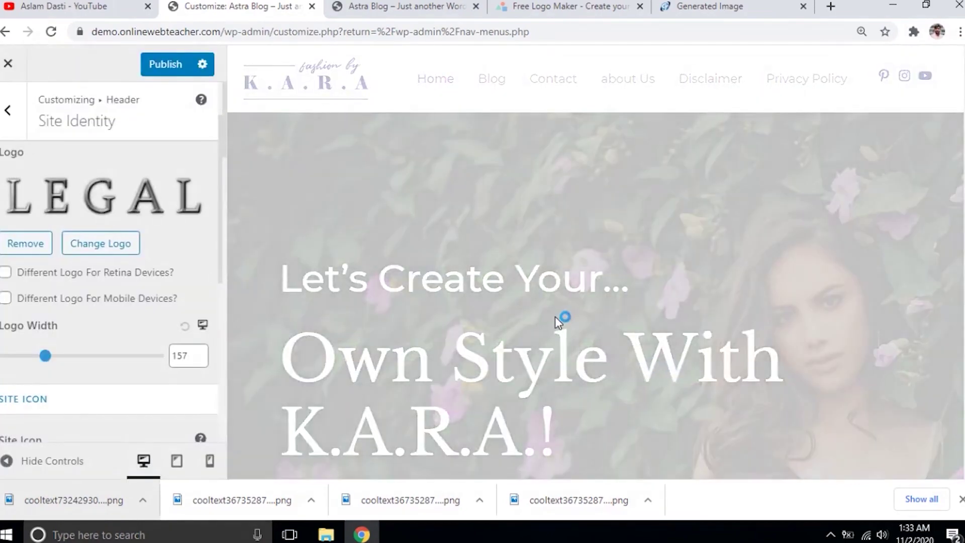
Upload the downloaded Astra Blog image as the site icon and crop it to the square around its first letters.
left_click(103, 406)
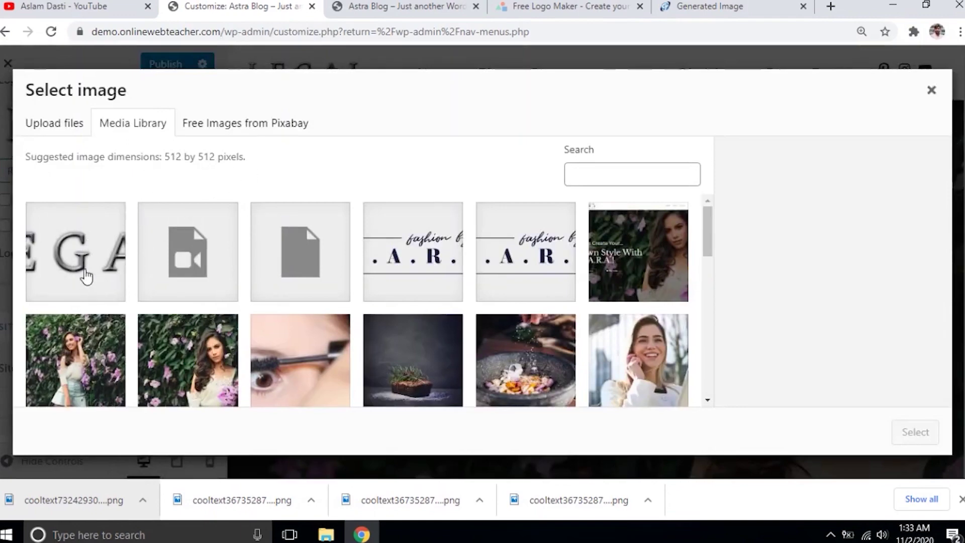
left_click_drag(250, 504, 280, 306)
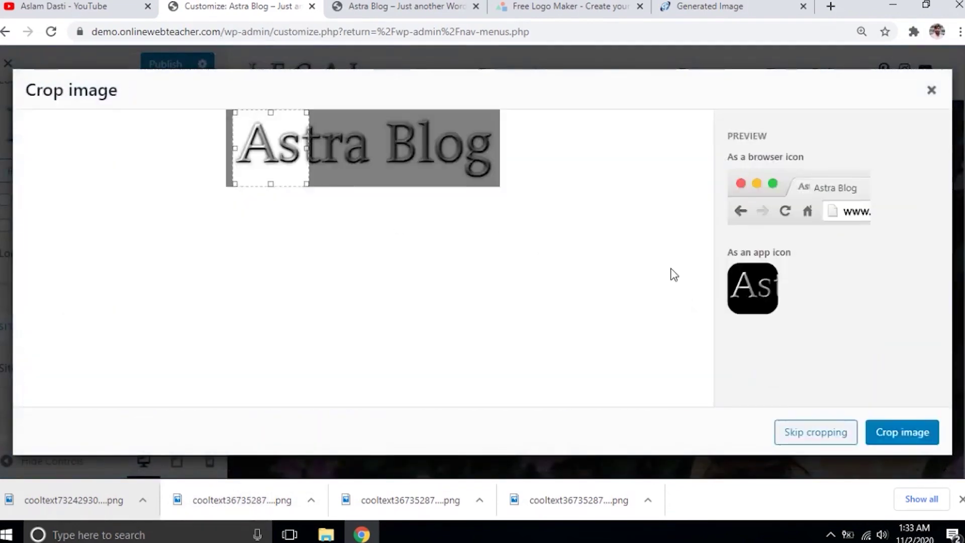
left_click(918, 433)
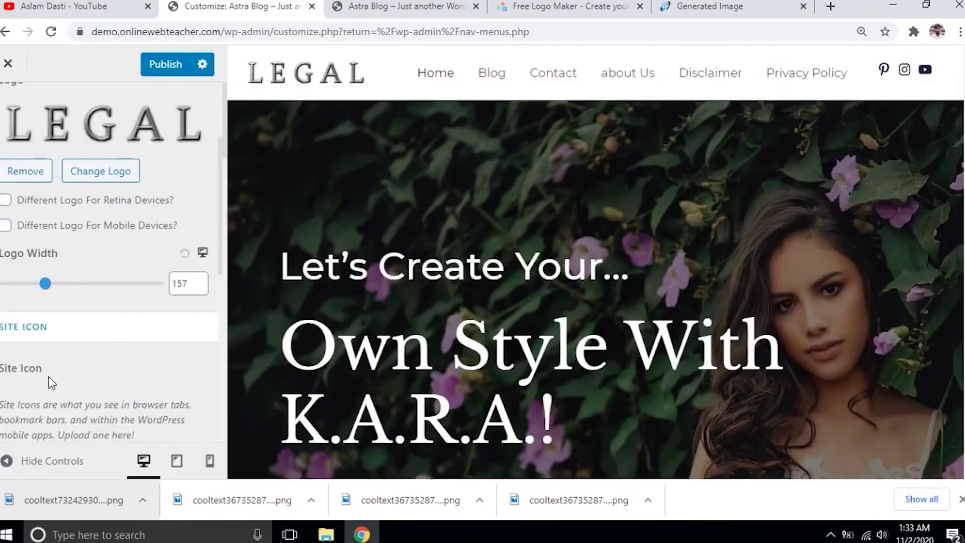
scroll(106, 348, "down", 1)
scroll(106, 347, "up", 3)
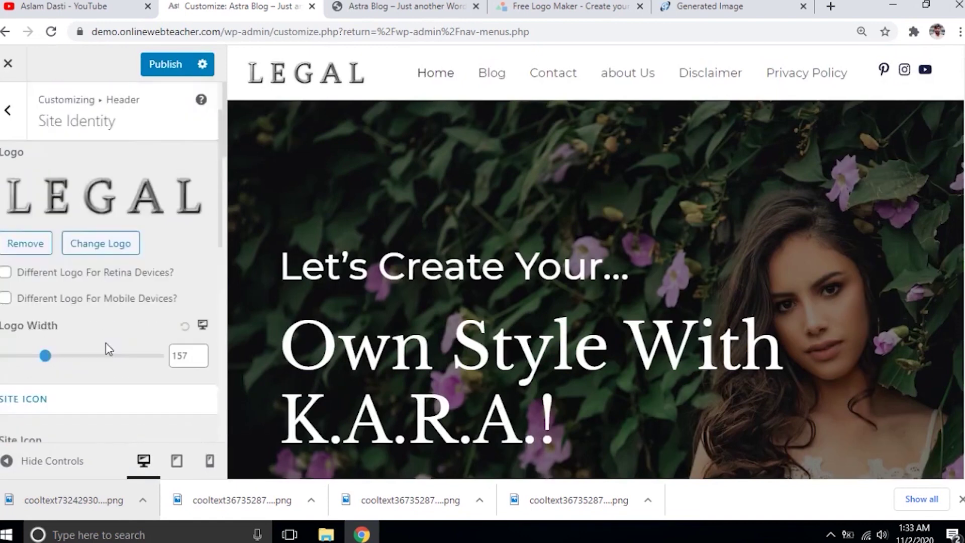
scroll(106, 344, "up", 1)
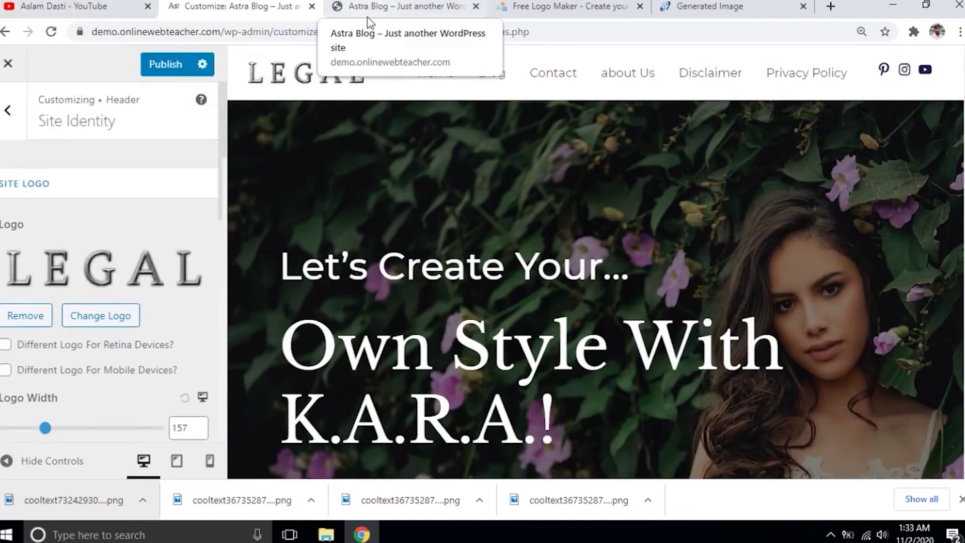
Replace the site logo with the Astra Blog image from the media library, skipping the crop.
left_click(400, 7)
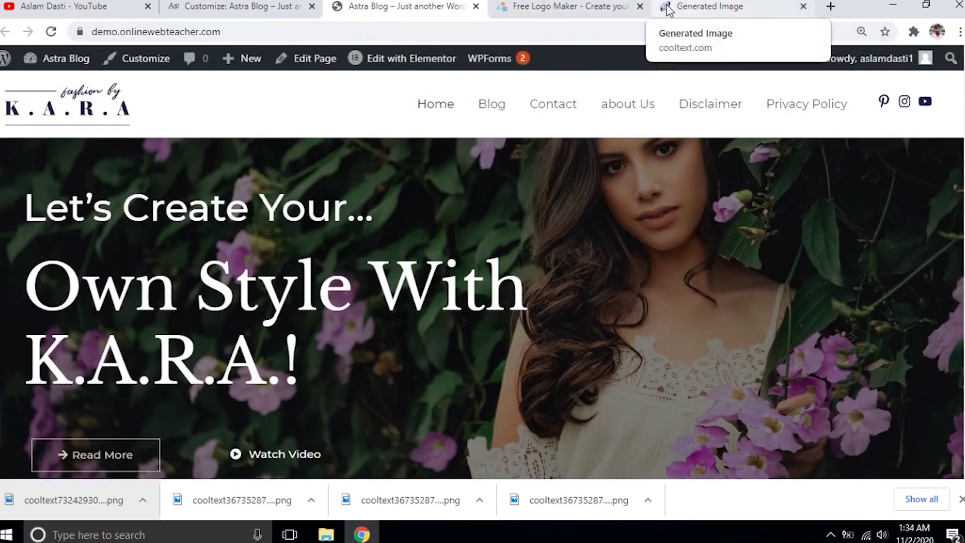
left_click(272, 9)
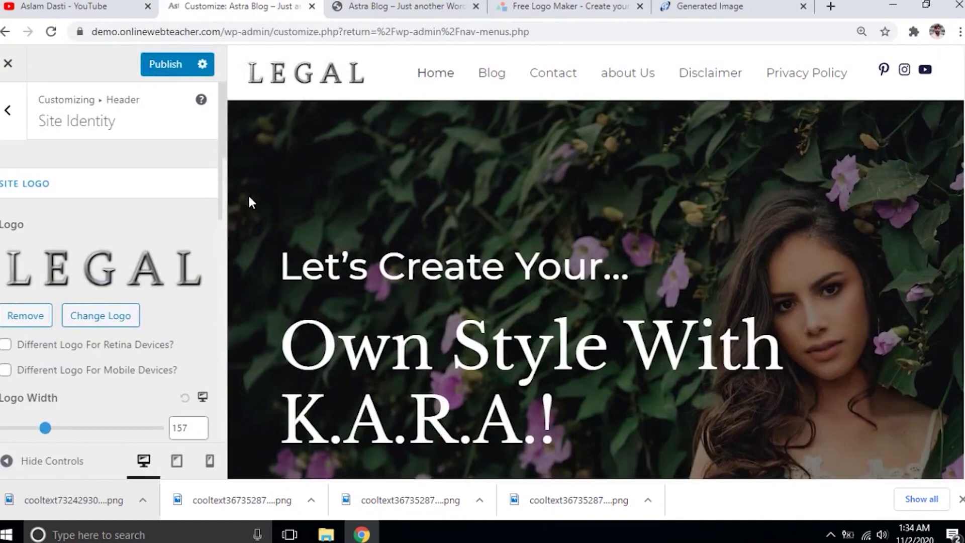
scroll(93, 232, "down", 5)
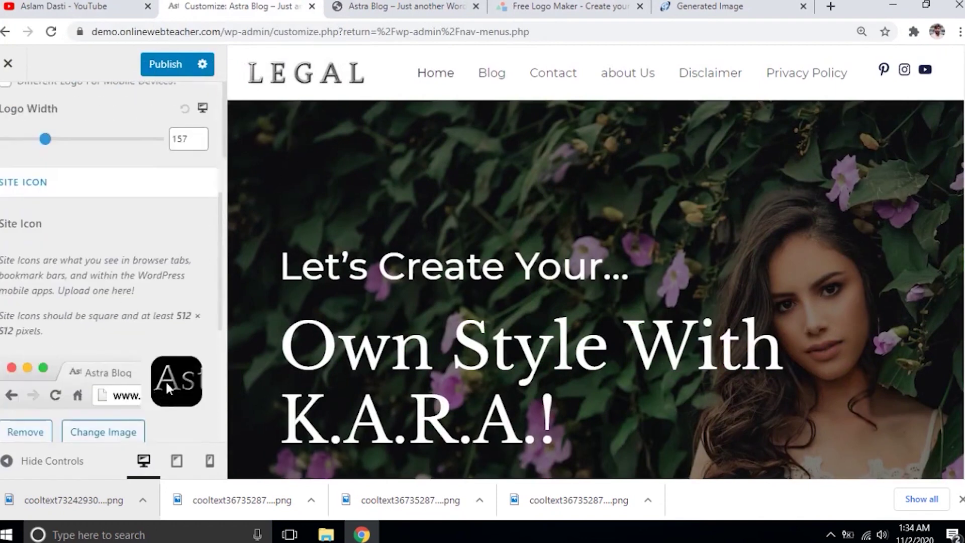
scroll(204, 166, "up", 5)
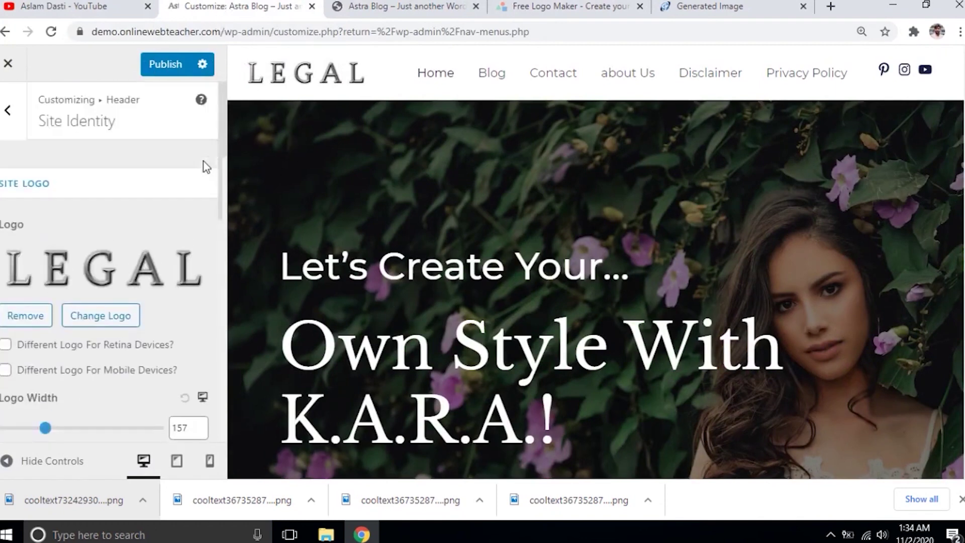
left_click(105, 323)
left_click(109, 255)
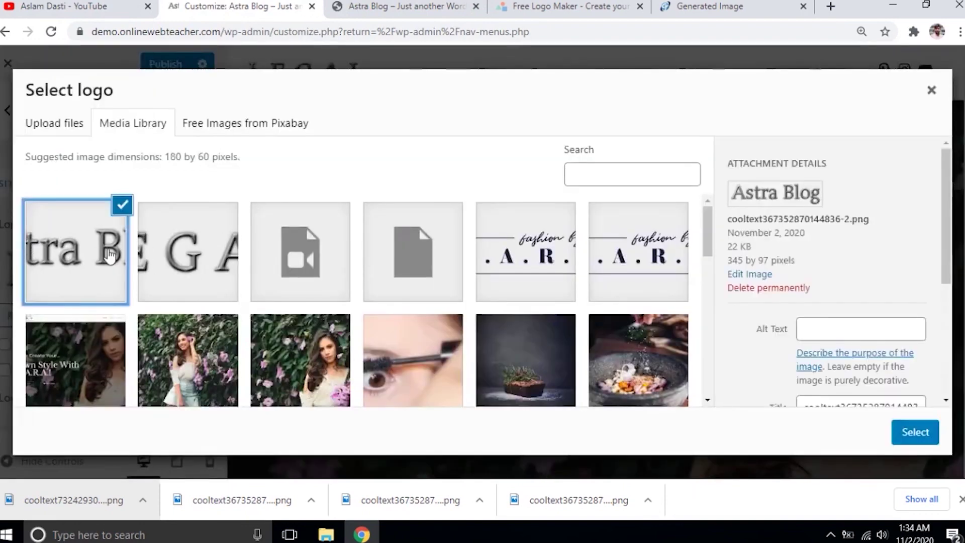
left_click(912, 434)
left_click(816, 434)
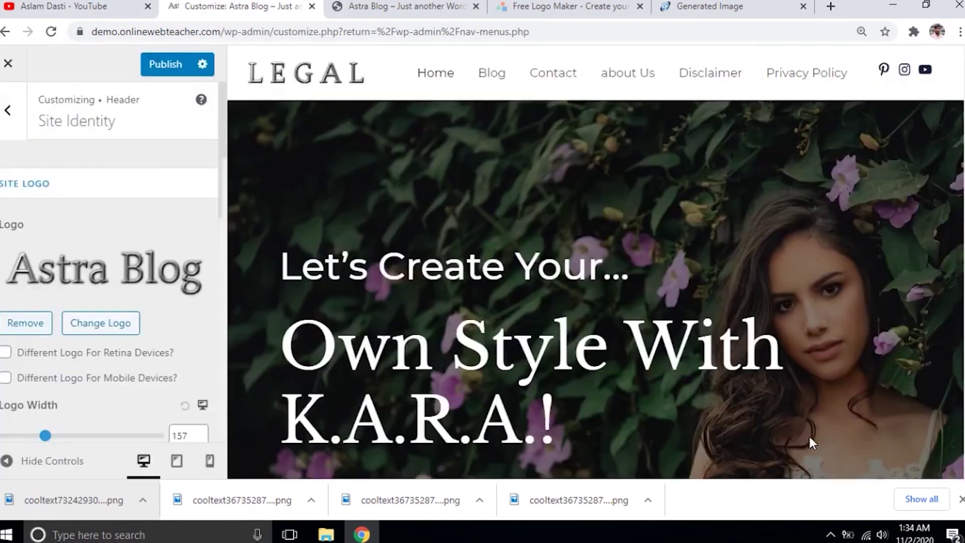
Replace the site tagline with "Astra Blog tutorial".
scroll(110, 258, "down", 4)
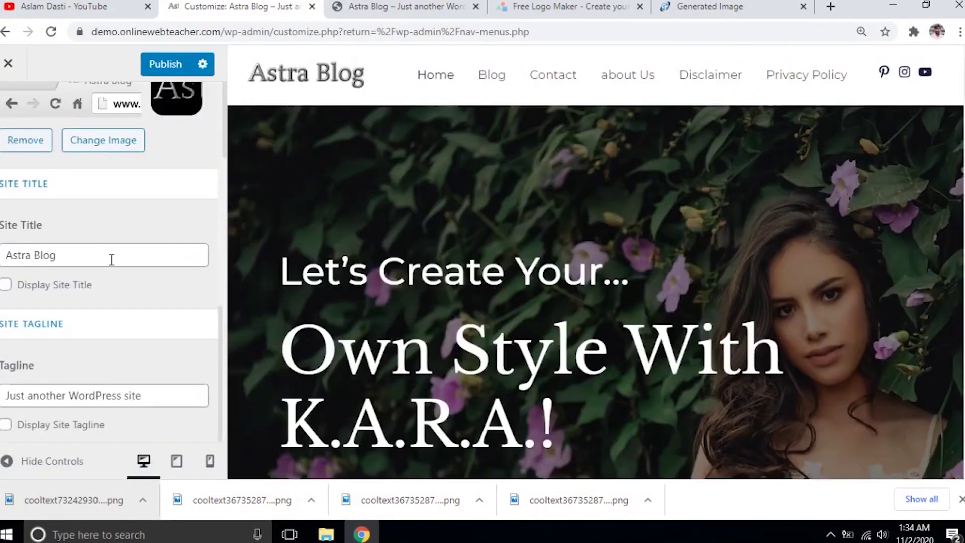
scroll(106, 262, "down", 3)
left_click(166, 321)
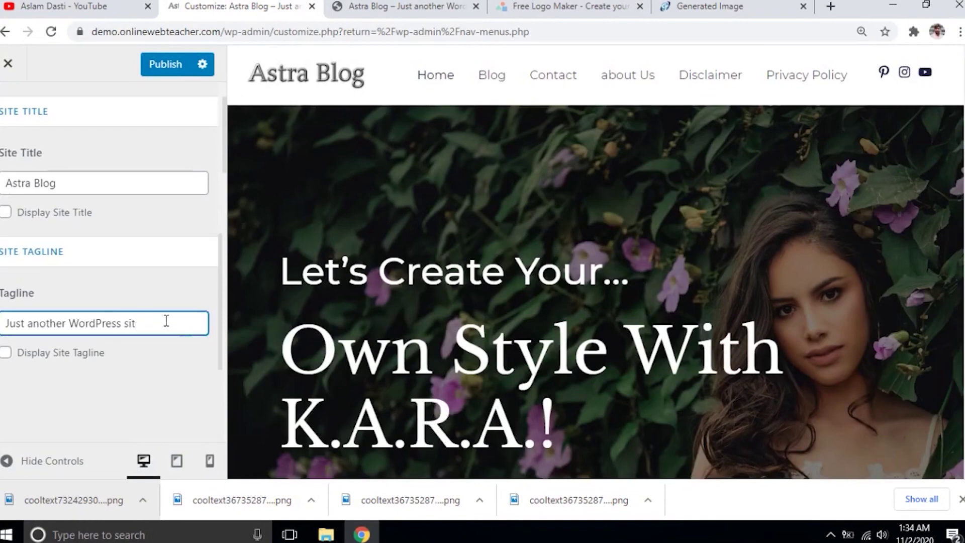
key("BackSpace")
key("BackSpace")
key("BackSpace")
key("BackSpace")
key("BackSpace")
key("BackSpace")
key("BackSpace")
key("BackSpace")
key("BackSpace")
key("BackSpace")
key("BackSpace")
key("BackSpace")
key("BackSpace")
key("BackSpace")
key("BackSpace")
key("BackSpace")
key("BackSpace")
key("BackSpace")
key("BackSpace")
key("BackSpace")
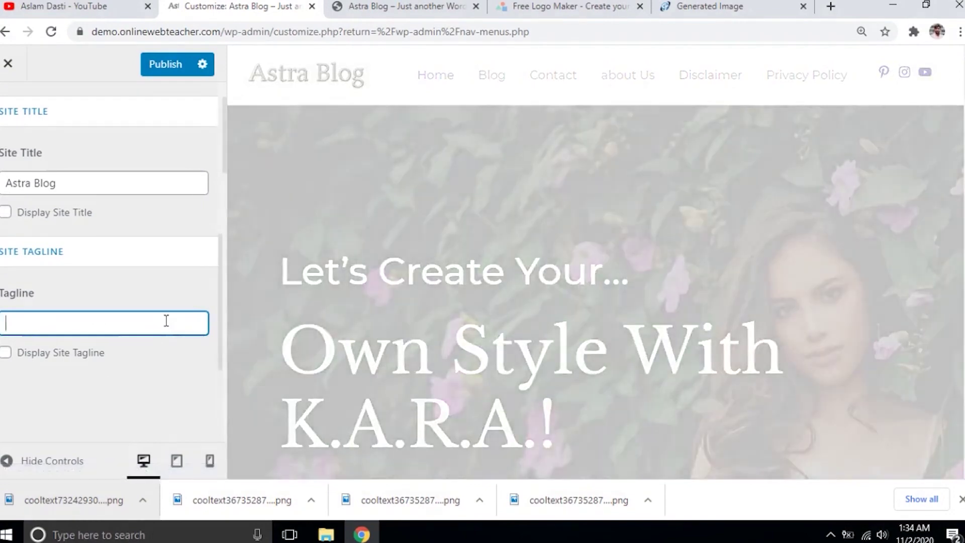
type("Astra Bl")
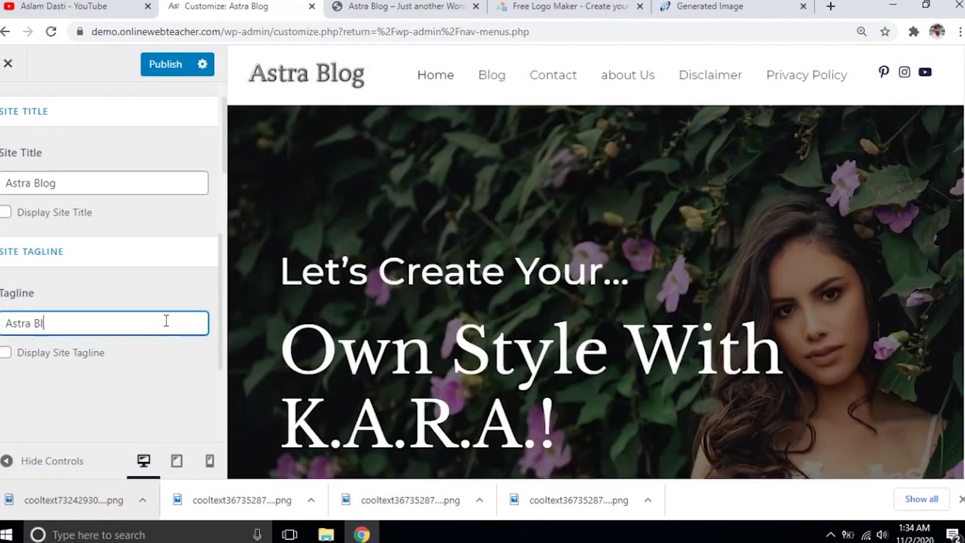
type("go")
key("BackSpace")
key("BackSpace")
key("BackSpace")
type("og tutorial")
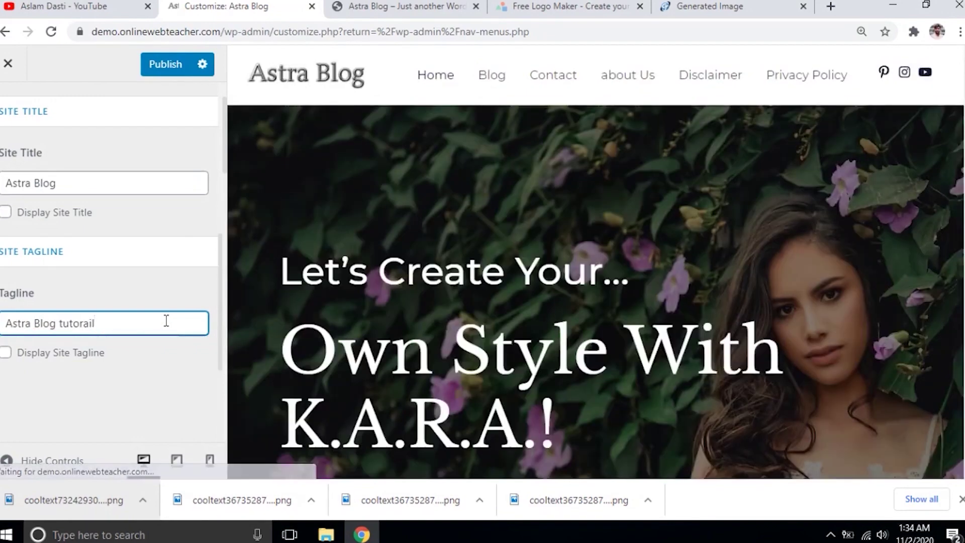
Publish the site identity changes and reload the live homepage to check the new logo.
scroll(140, 250, "up", 8)
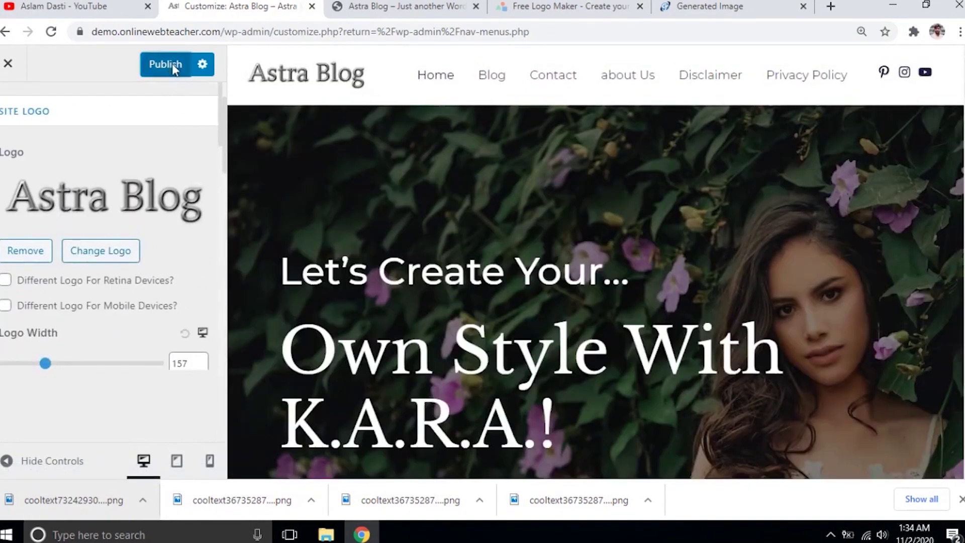
left_click(172, 64)
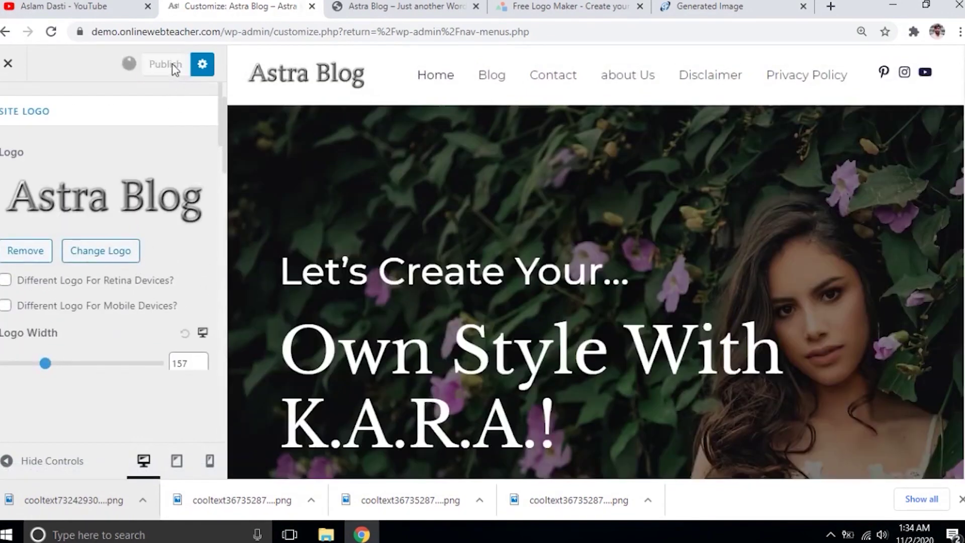
left_click(399, 7)
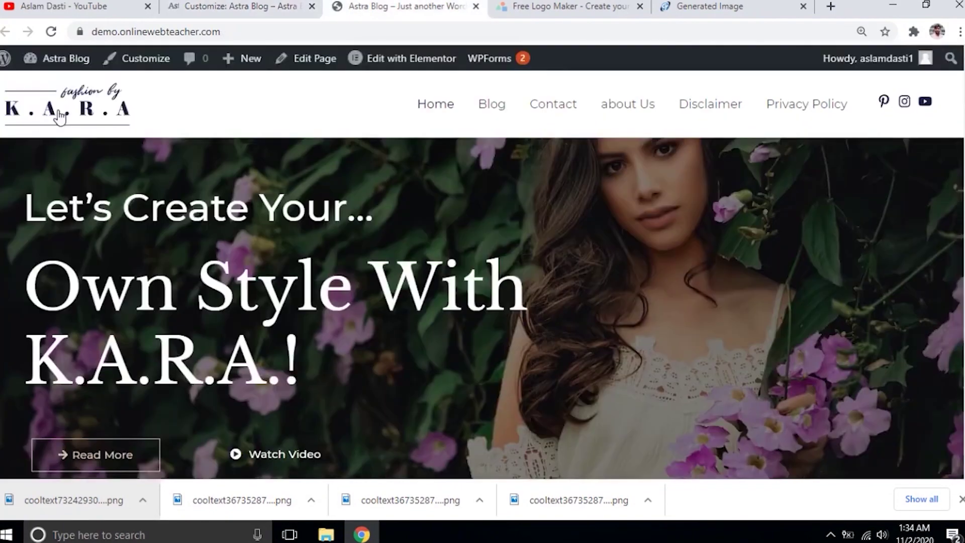
left_click(210, 9)
left_click(403, 5)
left_click(64, 121)
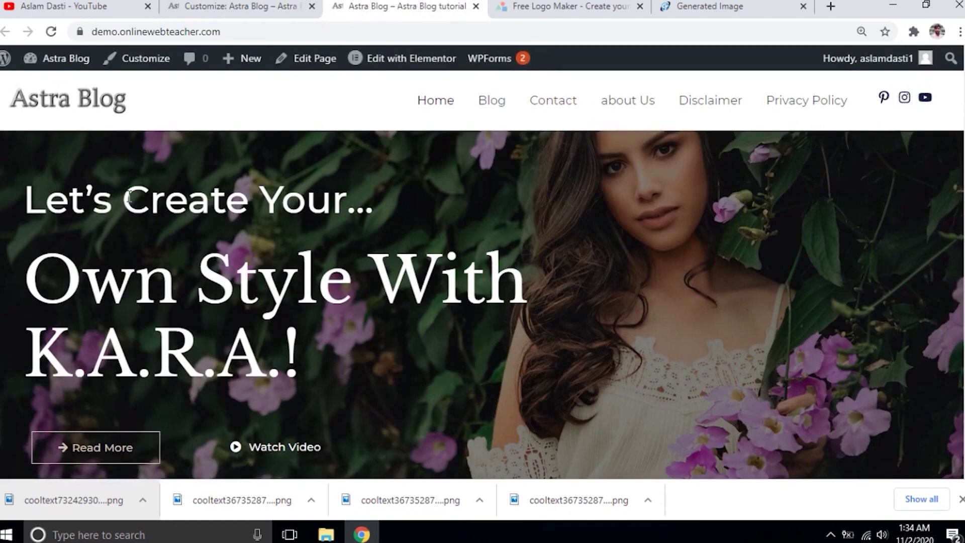
Set the Primary Header layout to the logo centred above the menu and publish the change.
left_click(198, 8)
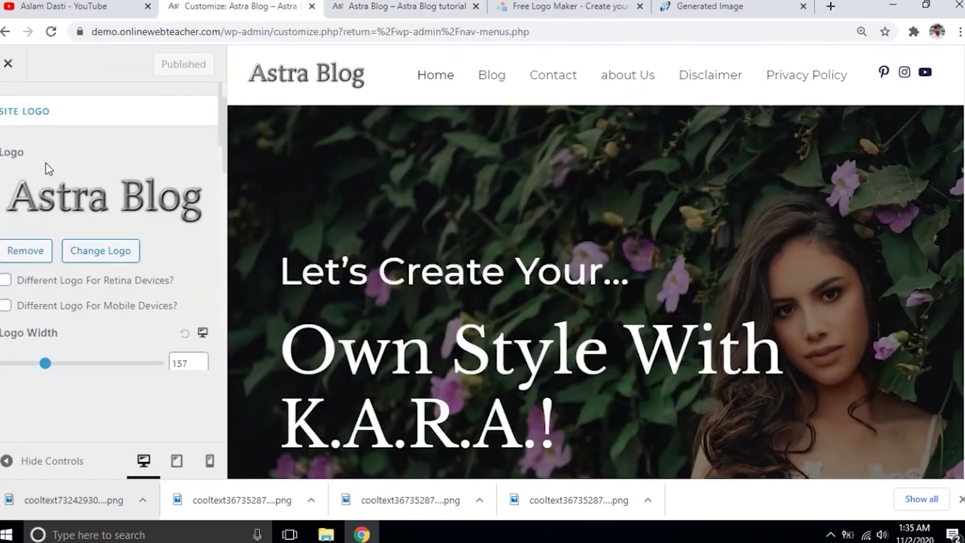
scroll(48, 168, "up", 2)
left_click(9, 113)
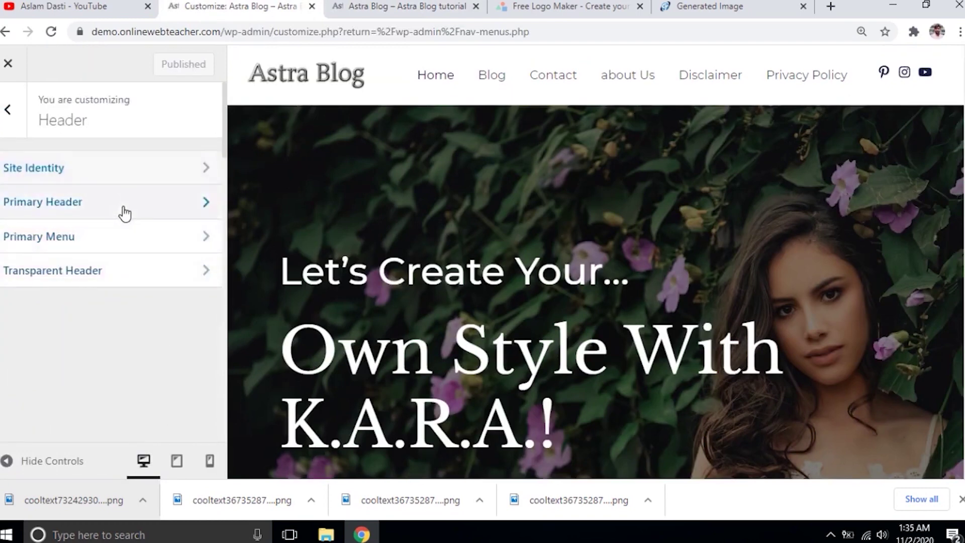
left_click(125, 213)
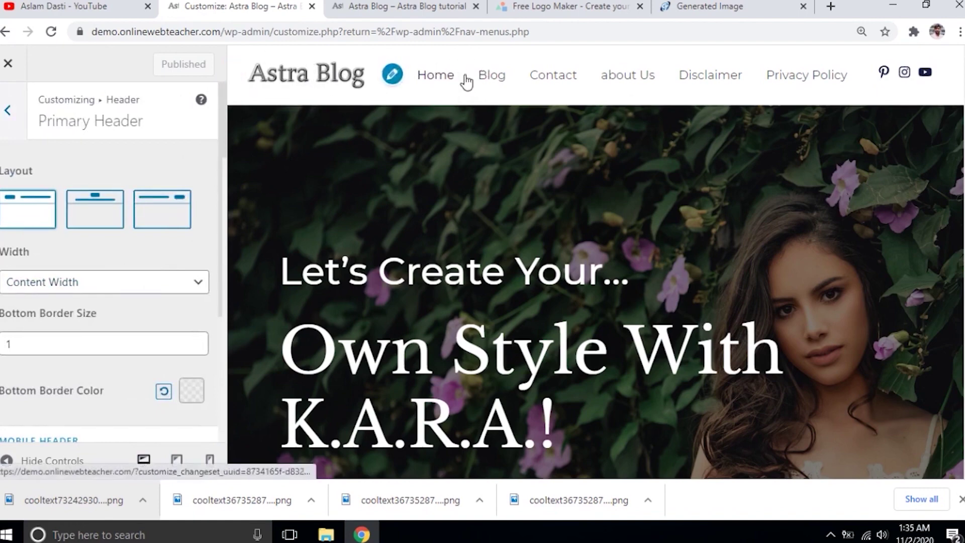
left_click(102, 217)
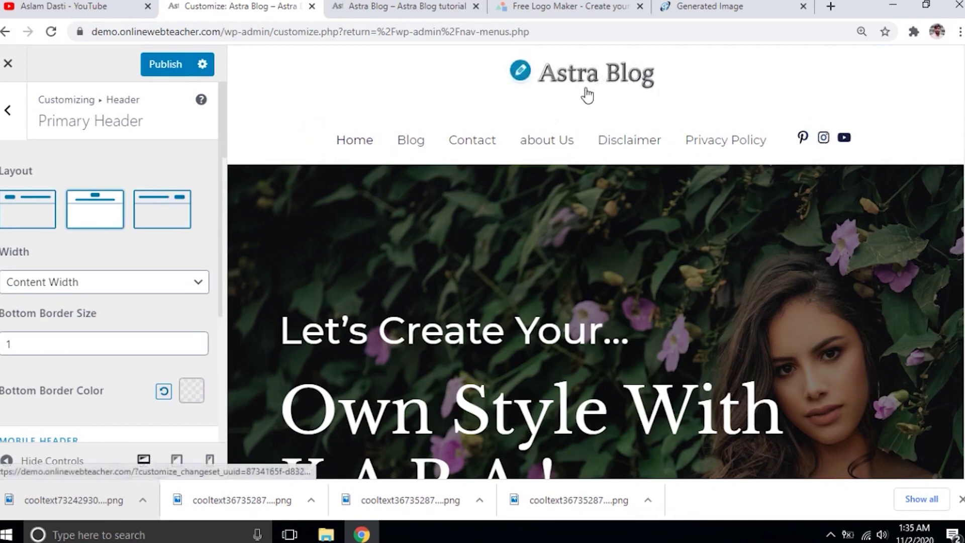
scroll(25, 246, "down", 1)
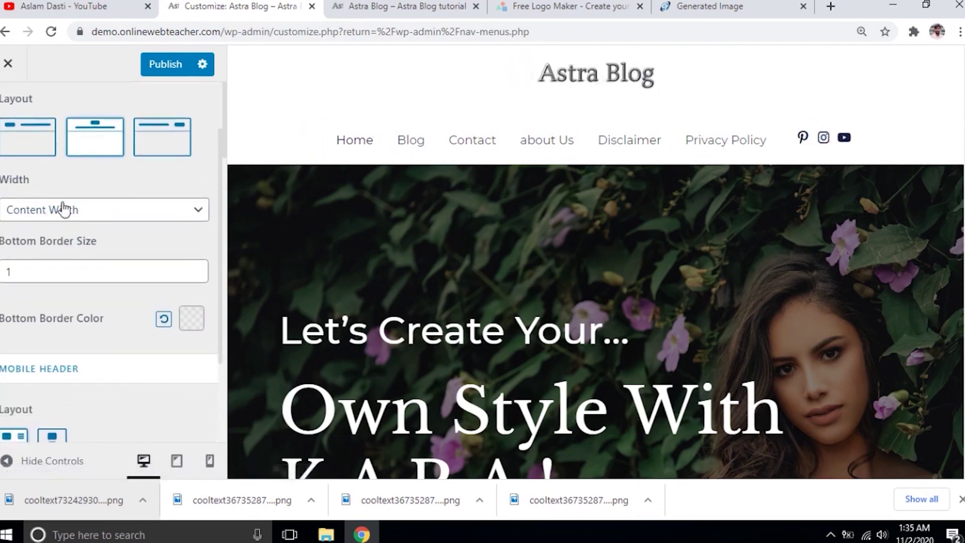
scroll(74, 222, "down", 1)
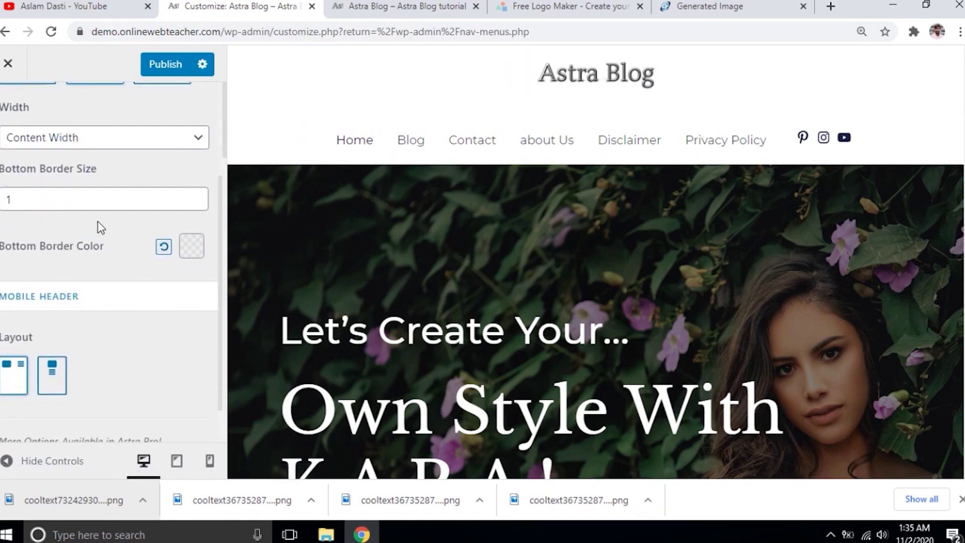
scroll(97, 236, "down", 1)
scroll(79, 316, "down", 1)
scroll(79, 317, "up", 1)
left_click(171, 70)
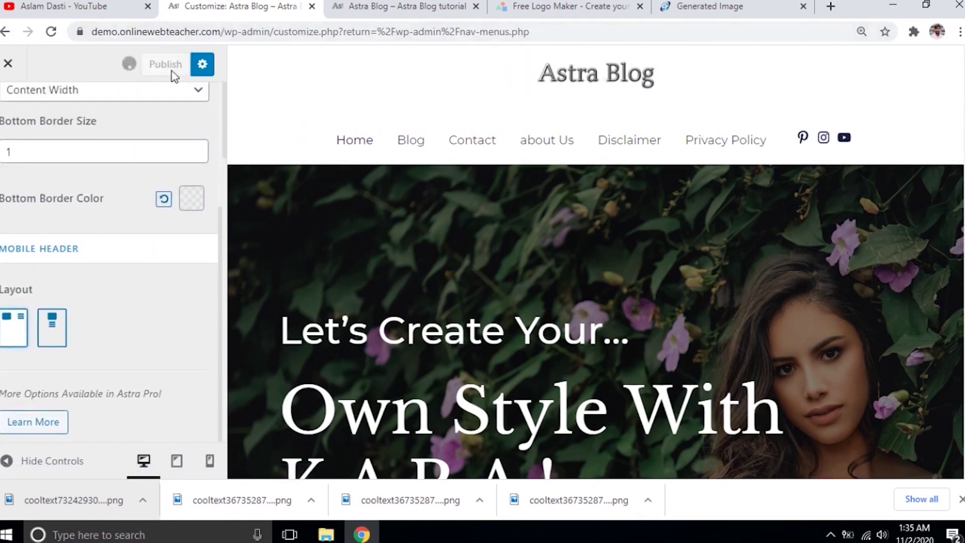
Look through the Primary Menu and Transparent Header settings in the Header section.
key("Escape")
left_click(134, 245)
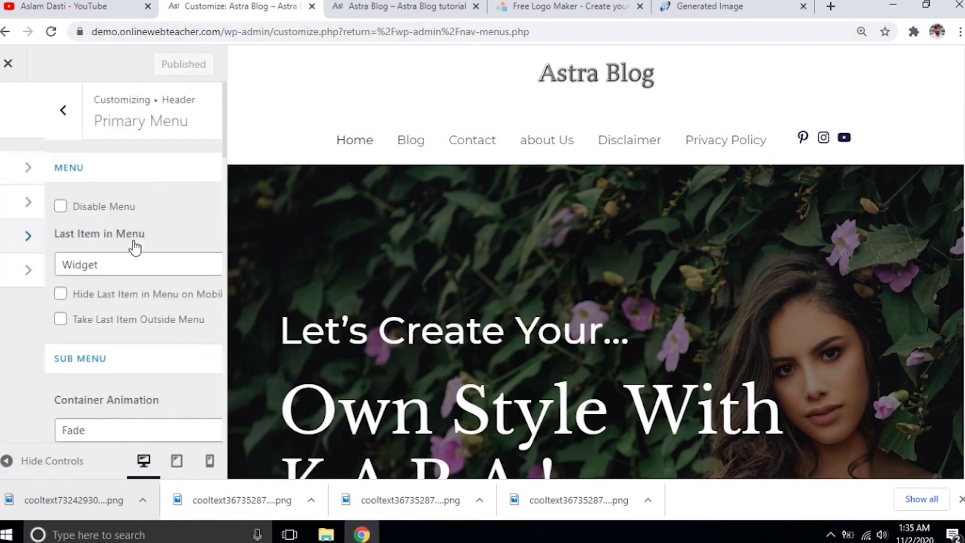
left_click(8, 111)
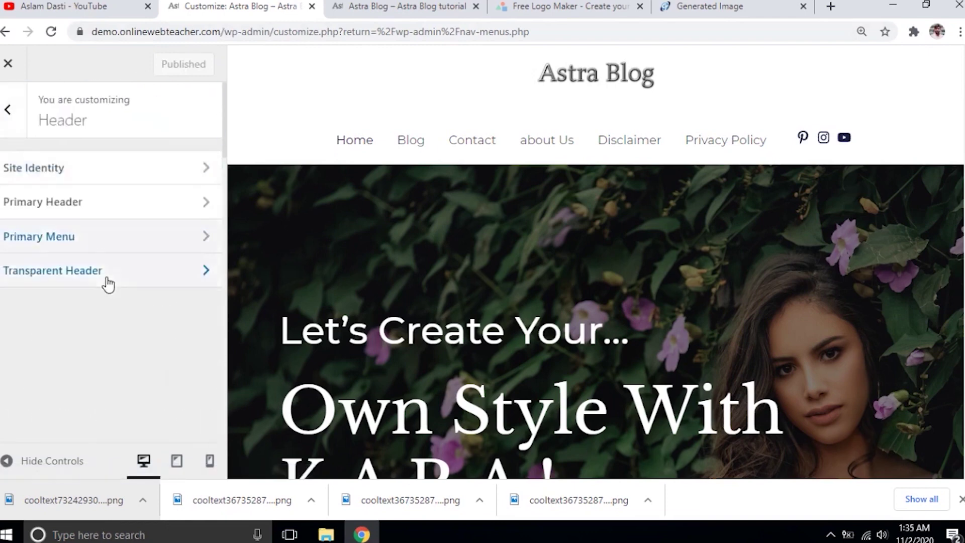
left_click(106, 282)
scroll(160, 262, "down", 5)
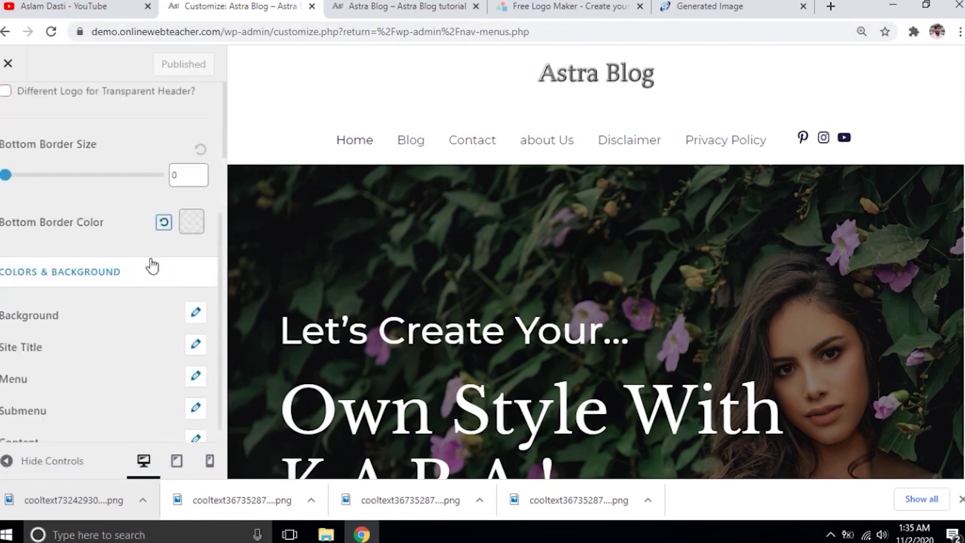
scroll(137, 216, "down", 5)
scroll(137, 215, "up", 10)
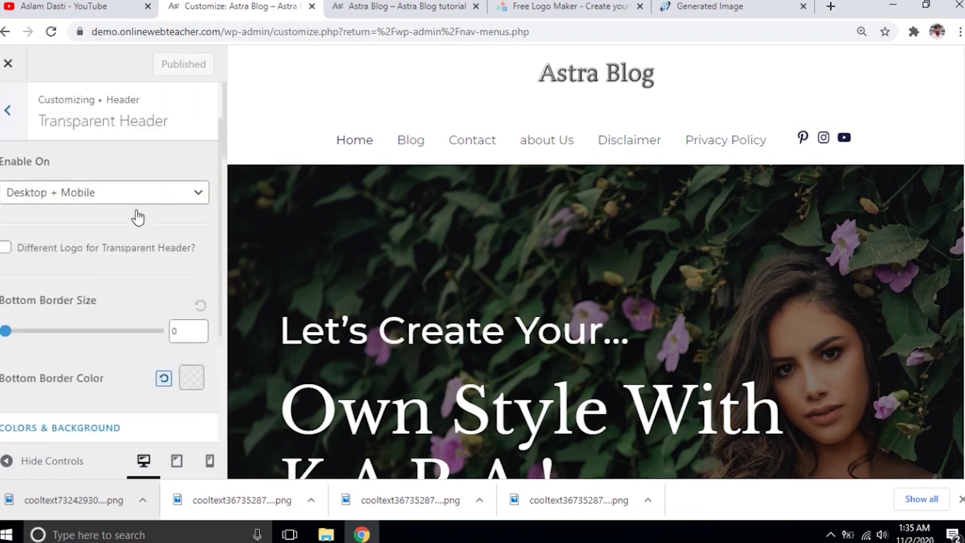
Leave the Header settings and look through the Breadcrumb and Blog sections of the theme customizer.
left_click(8, 110)
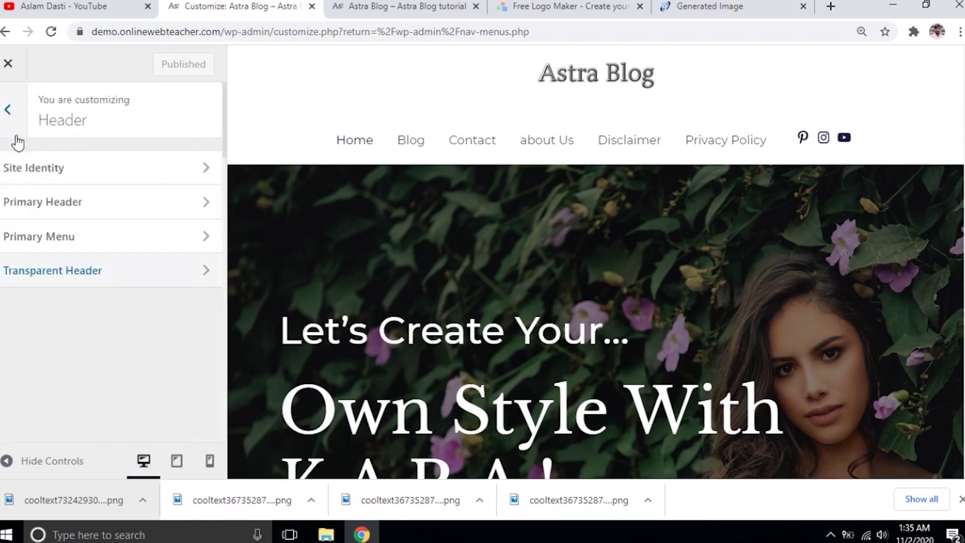
left_click(9, 113)
scroll(145, 311, "down", 1)
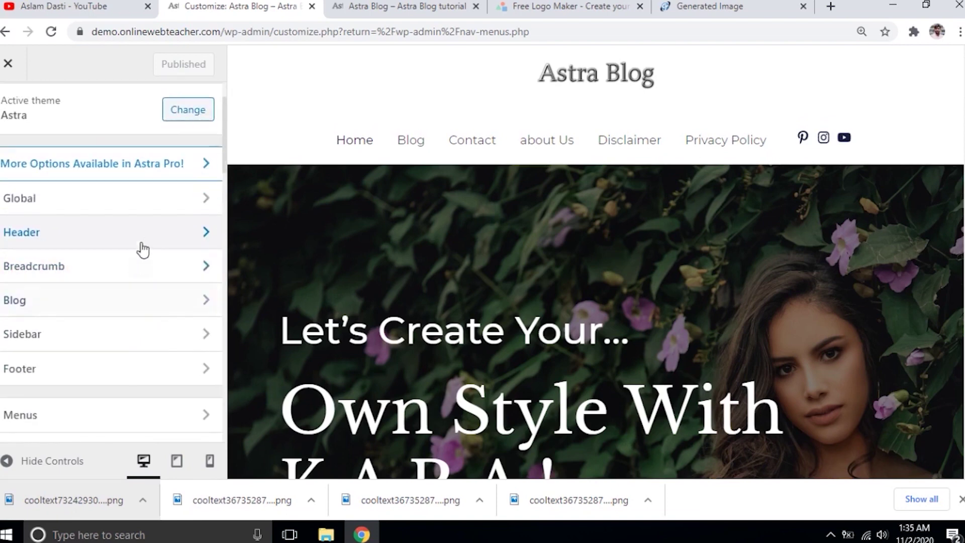
left_click(142, 272)
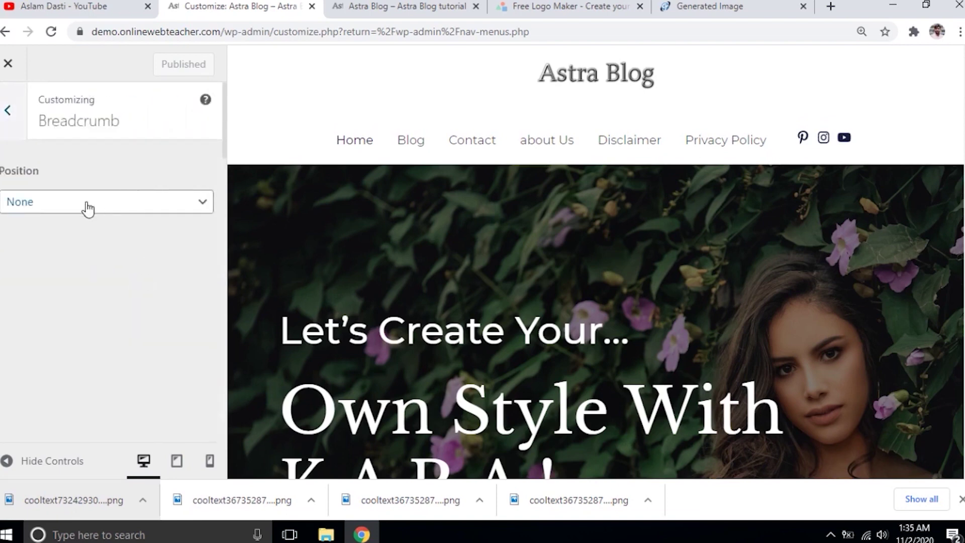
left_click(9, 113)
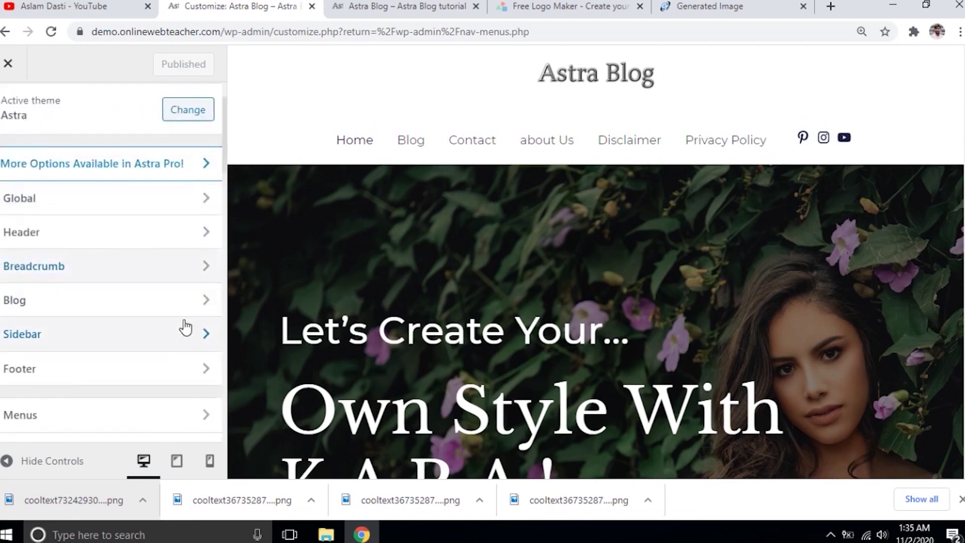
left_click(137, 311)
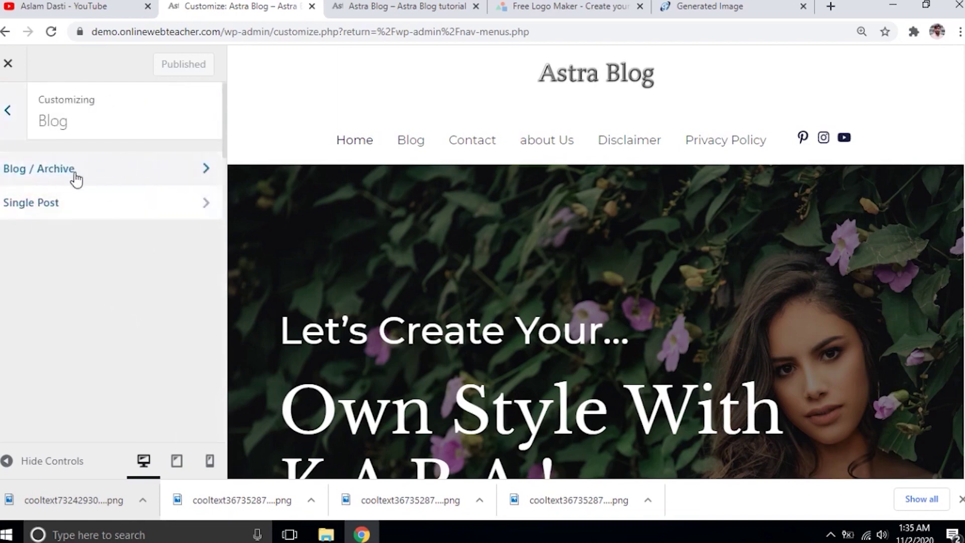
left_click(8, 111)
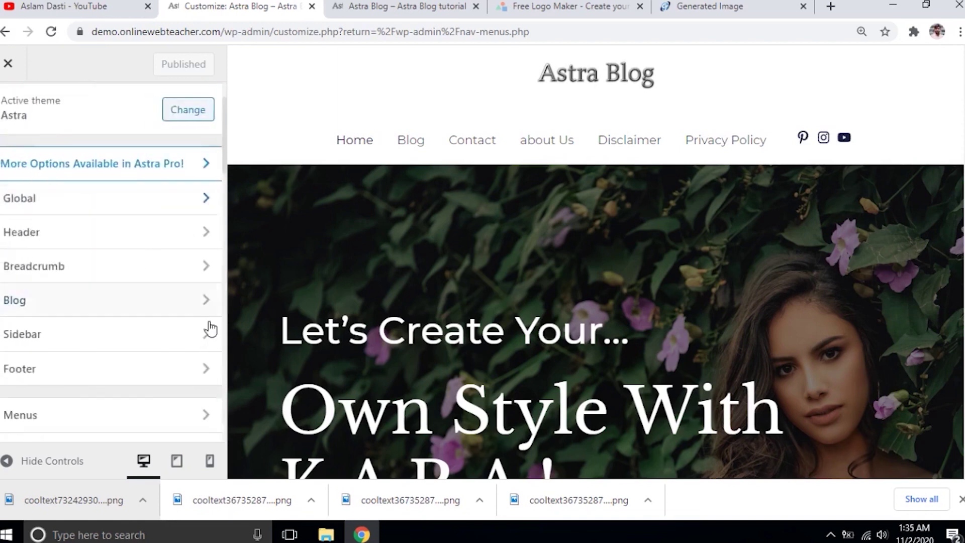
Examine the Sidebar settings for default layout, pages, blog posts, archives and sidebar width.
left_click(117, 334)
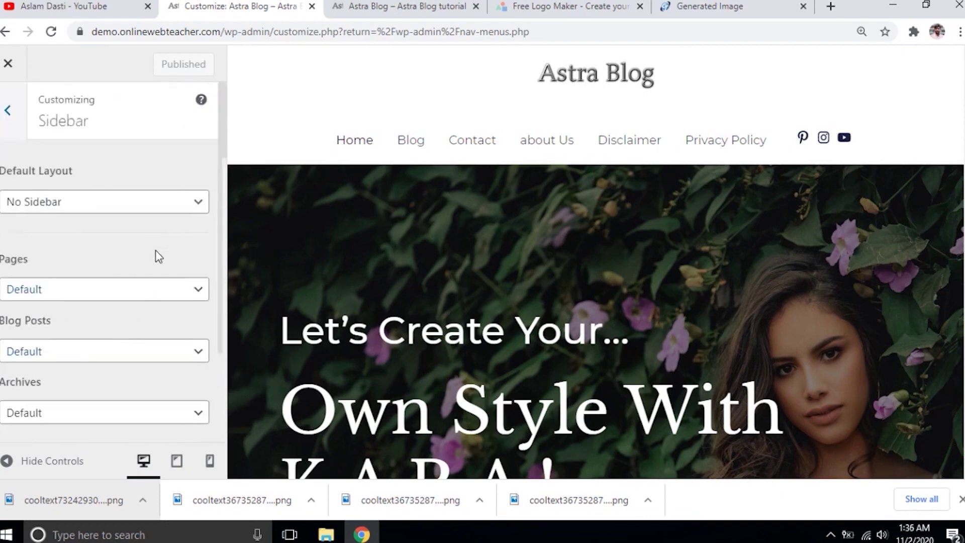
scroll(146, 211, "down", 3)
scroll(149, 222, "up", 3)
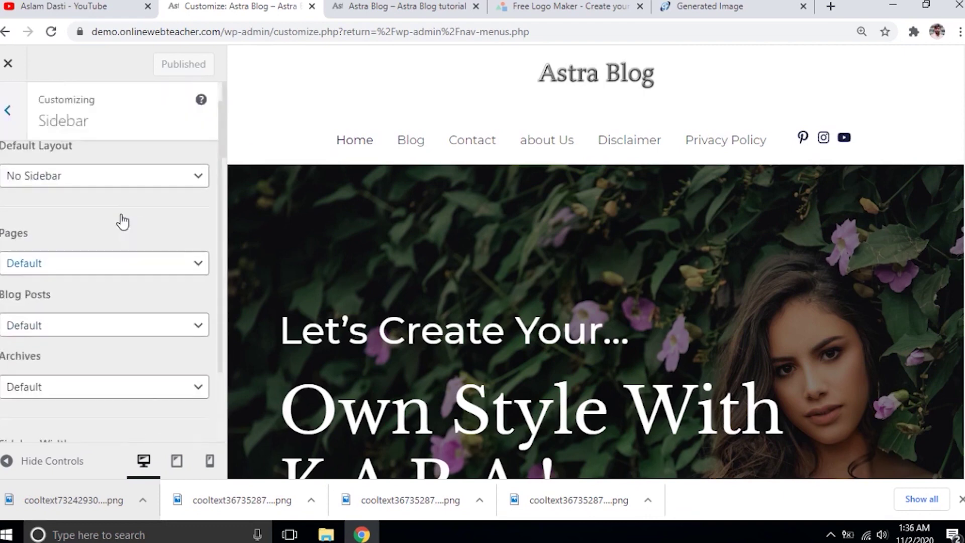
scroll(95, 344, "down", 3)
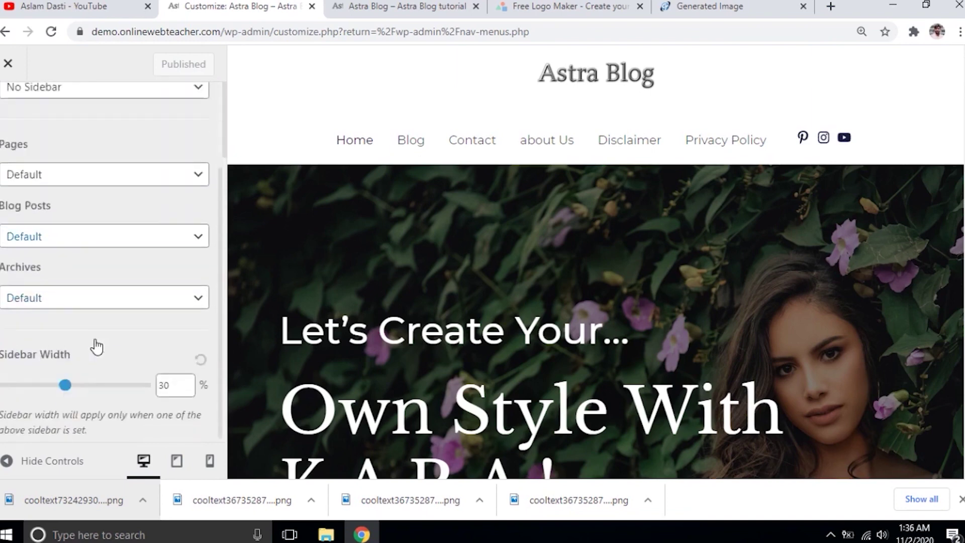
scroll(17, 198, "up", 3)
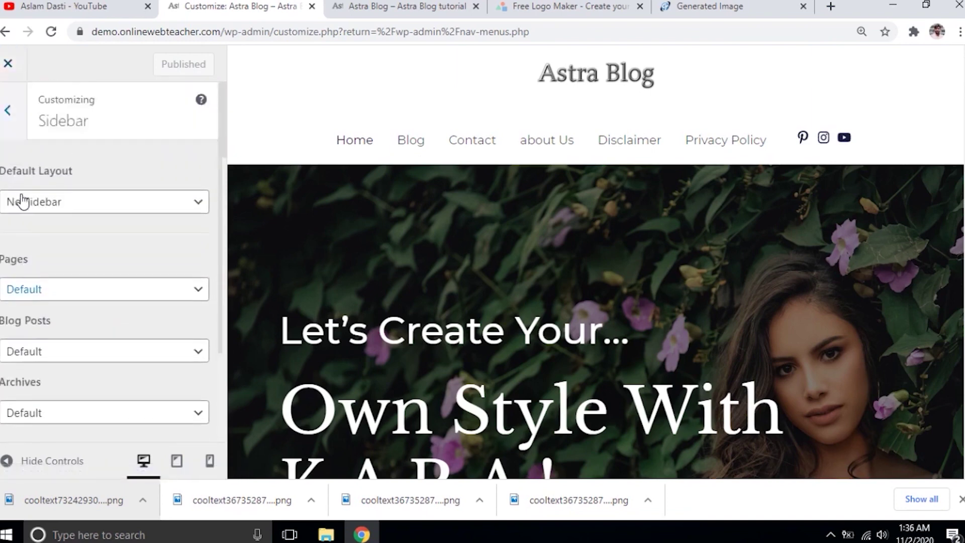
left_click(14, 118)
Look through the Footer, Menus and Widgets sections of the theme customizer.
scroll(146, 287, "down", 4)
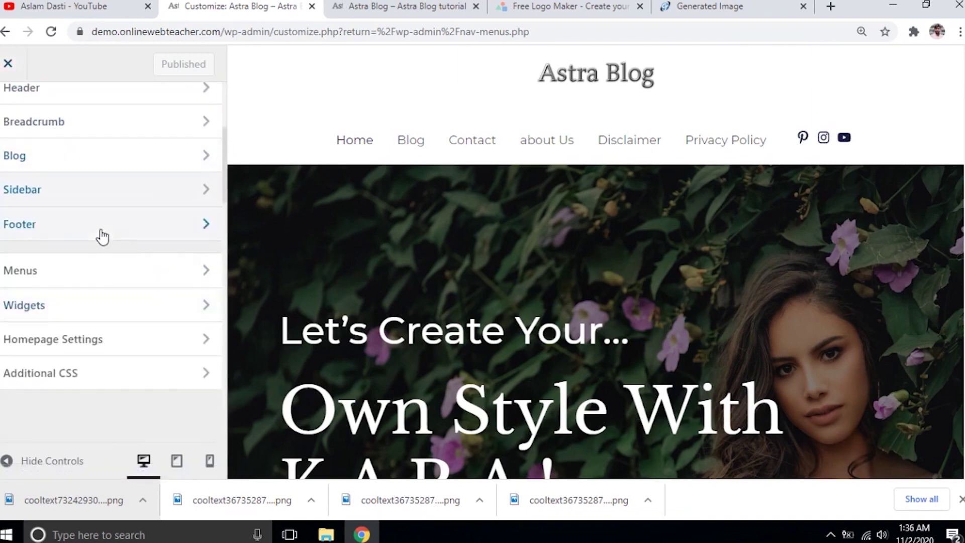
left_click(102, 235)
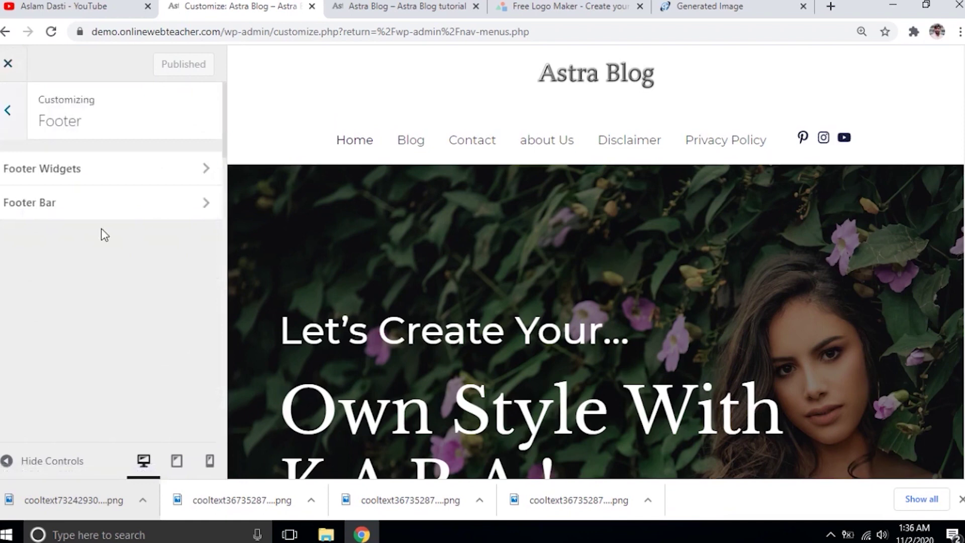
left_click(6, 111)
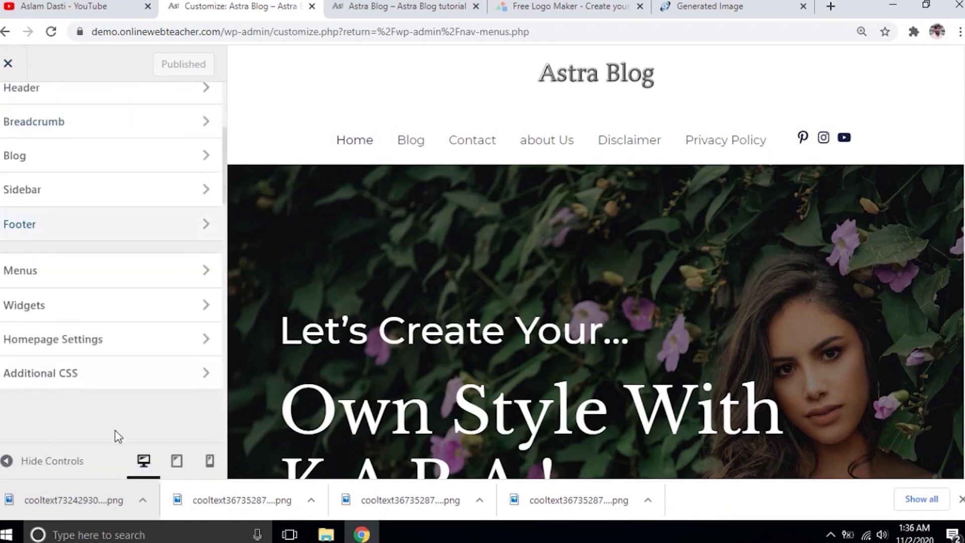
left_click(102, 284)
left_click(10, 107)
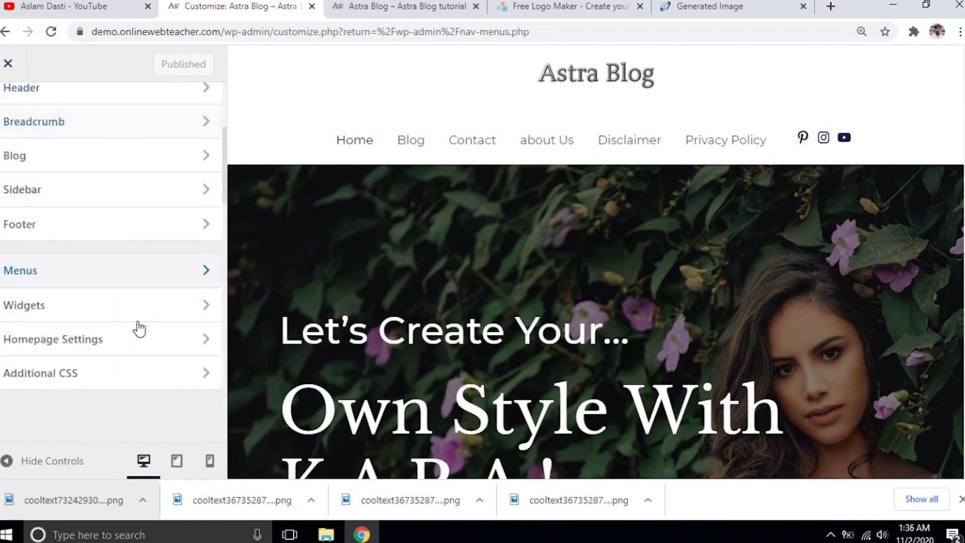
left_click(87, 318)
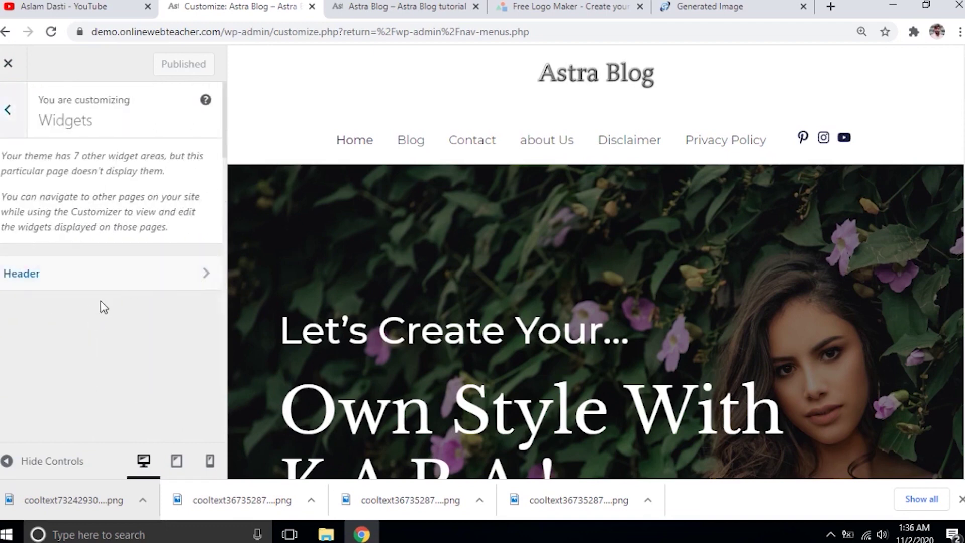
left_click(11, 116)
Review the Homepage Settings for the static homepage and posts page, and look over the homepage preview.
scroll(173, 291, "down", 3)
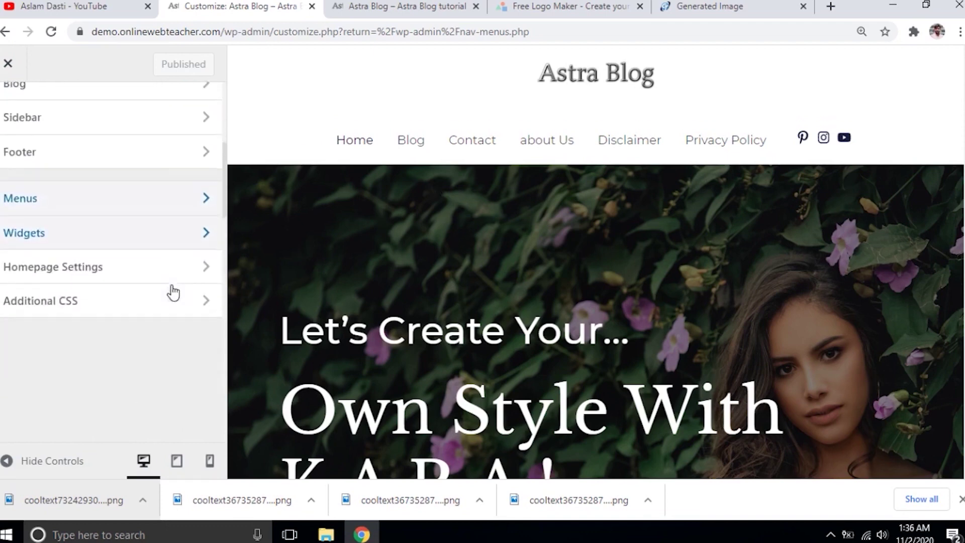
left_click(116, 203)
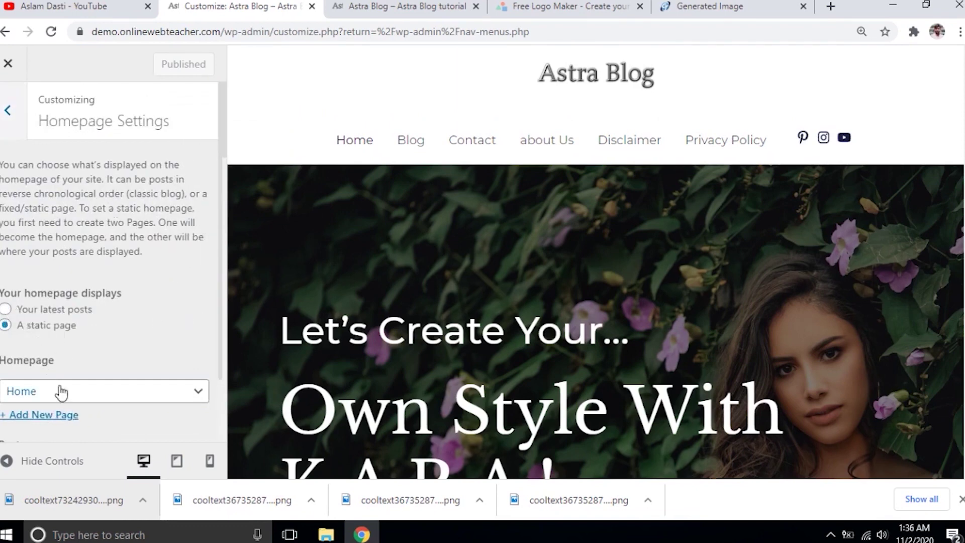
scroll(150, 424, "down", 2)
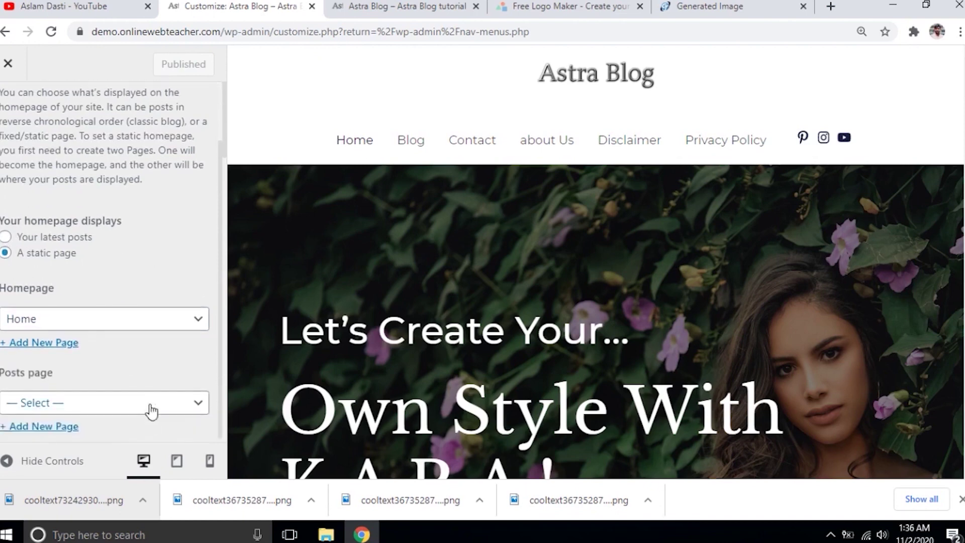
scroll(151, 411, "down", 1)
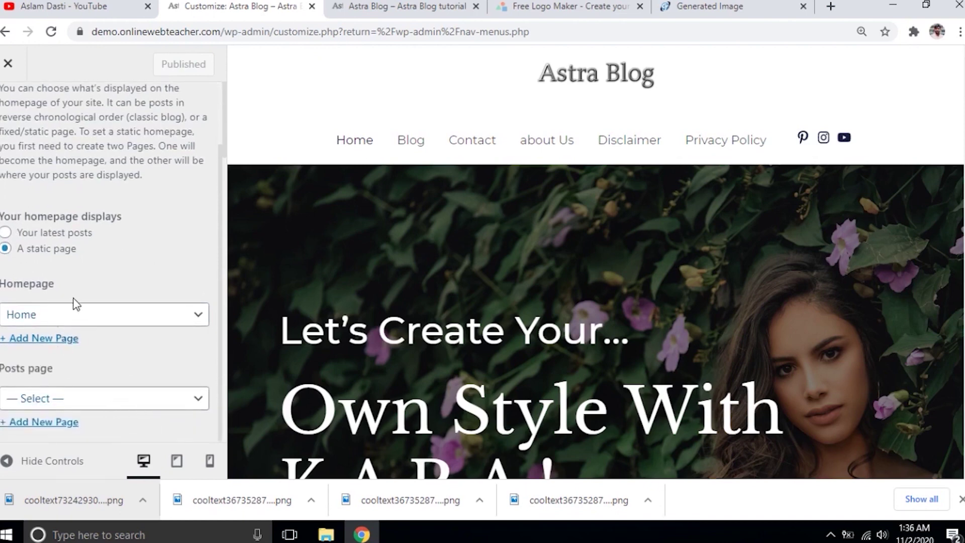
scroll(75, 304, "up", 2)
left_click(10, 141)
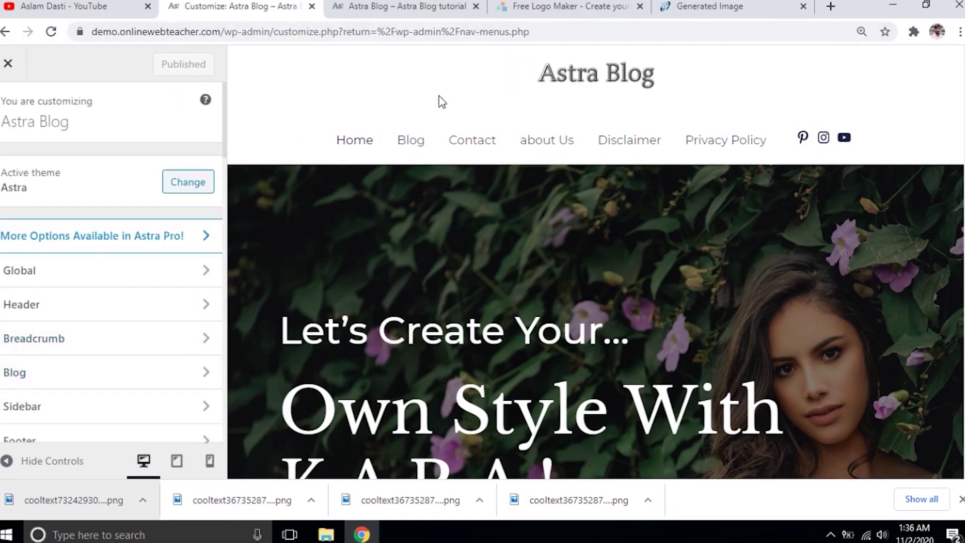
scroll(572, 312, "down", 12)
scroll(572, 312, "up", 10)
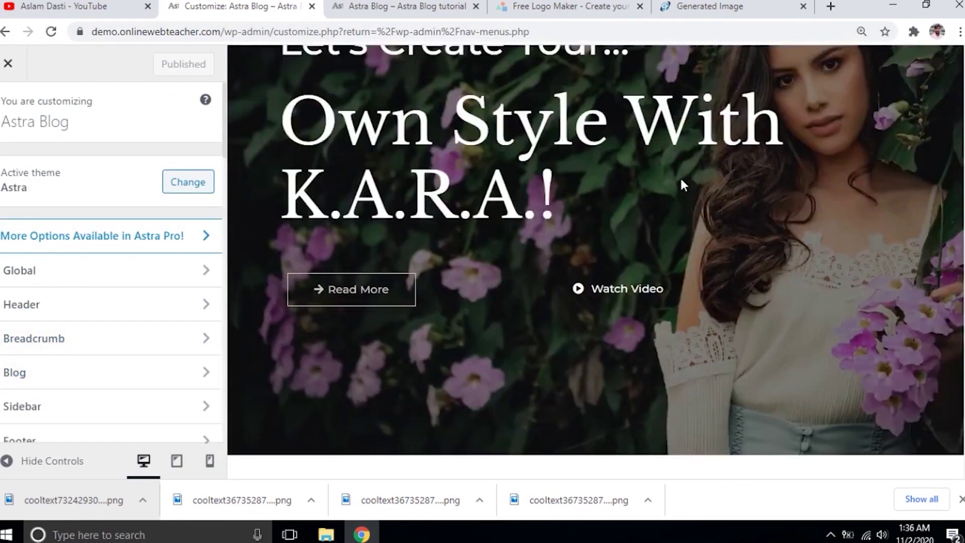
scroll(532, 125, "up", 5)
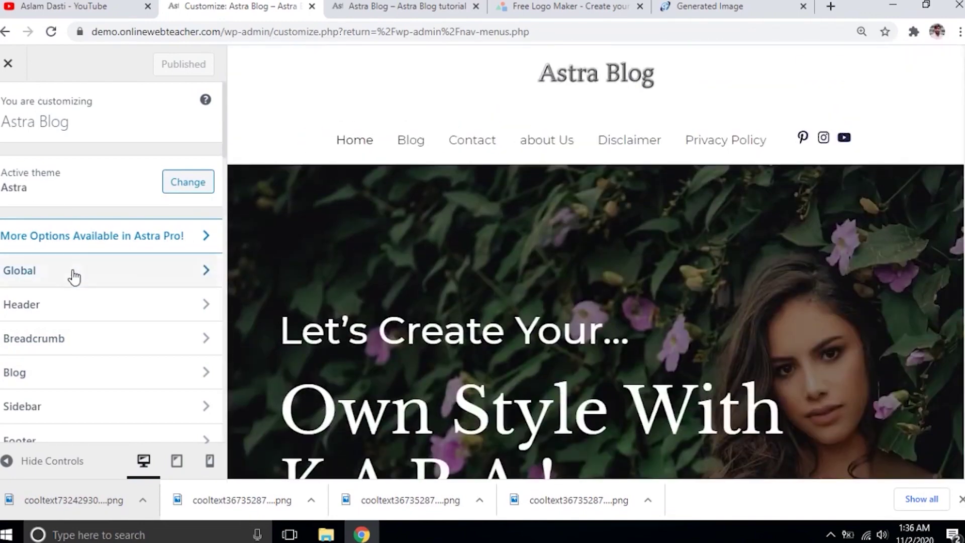
Close the customizer and open the Home page from the list of all pages for editing in Elementor.
left_click(8, 65)
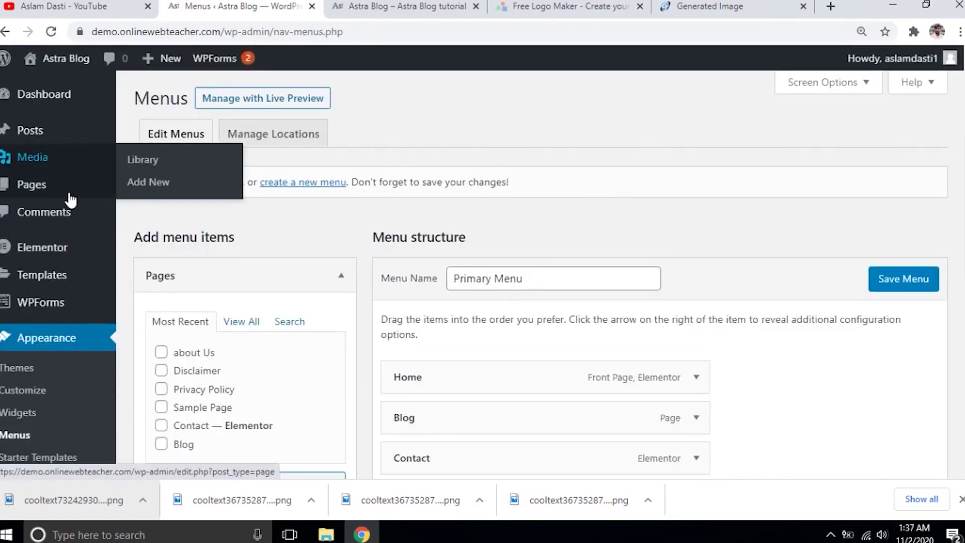
mouse_move(28, 186)
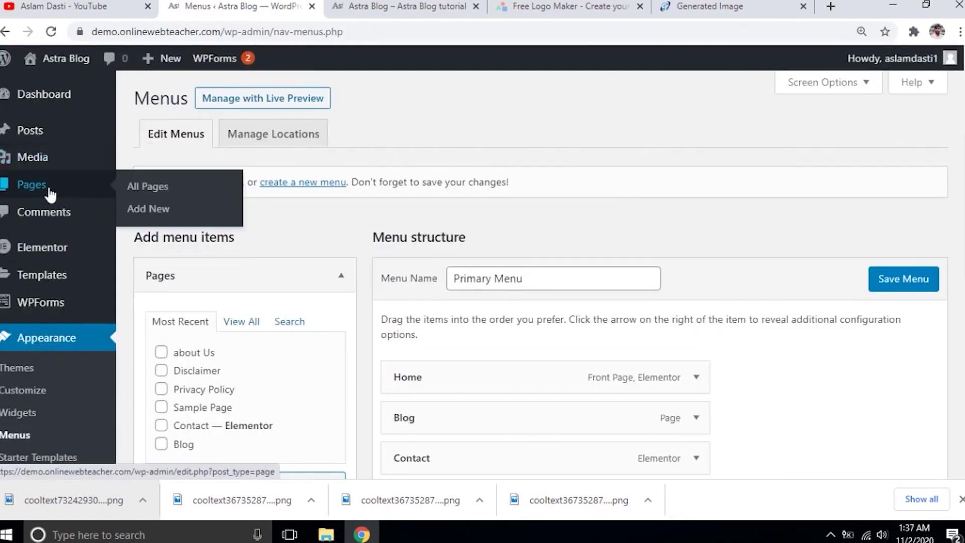
left_click(150, 188)
scroll(500, 262, "down", 1)
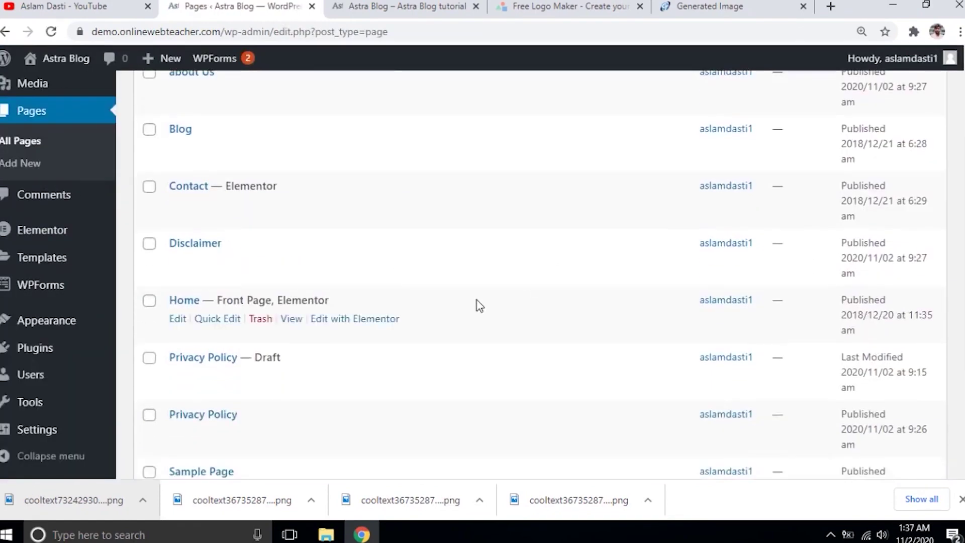
left_click(178, 319)
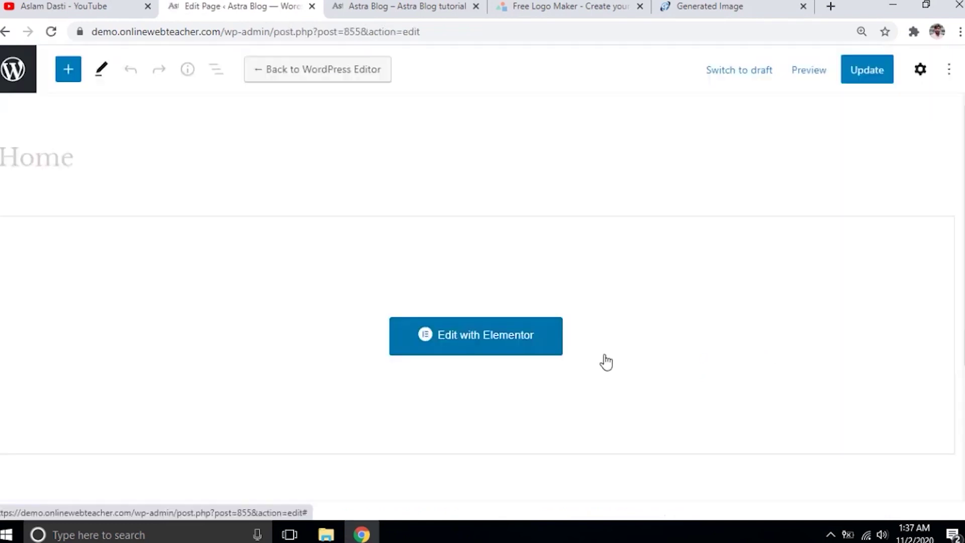
left_click(496, 345)
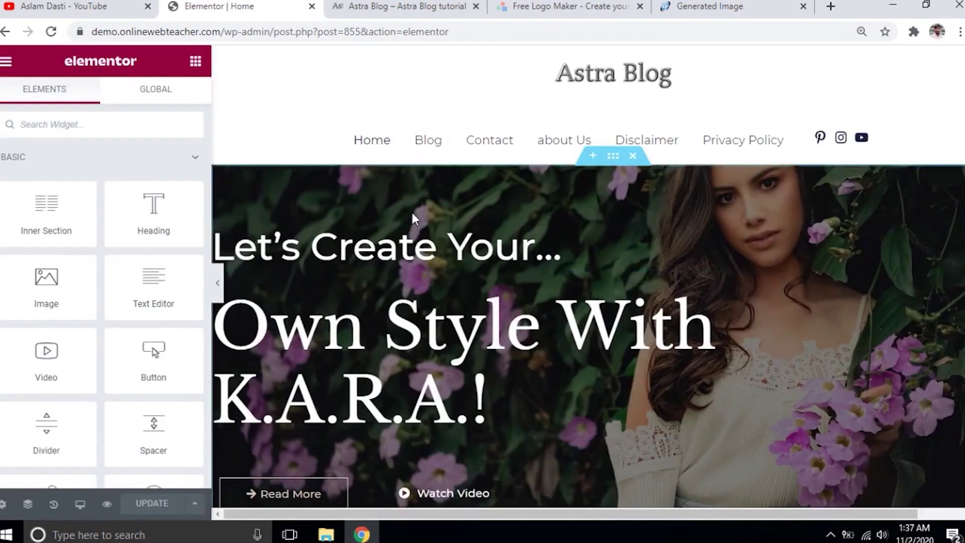
Try editing the "Let's Create Your..." hero heading directly on the page and restore its original wording.
left_click(391, 255)
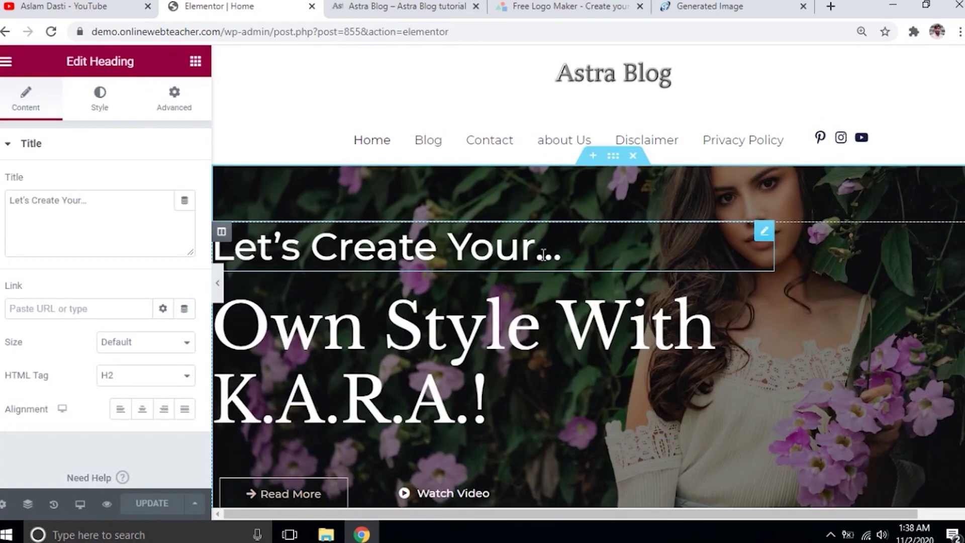
left_click(495, 246)
key("BackSpace")
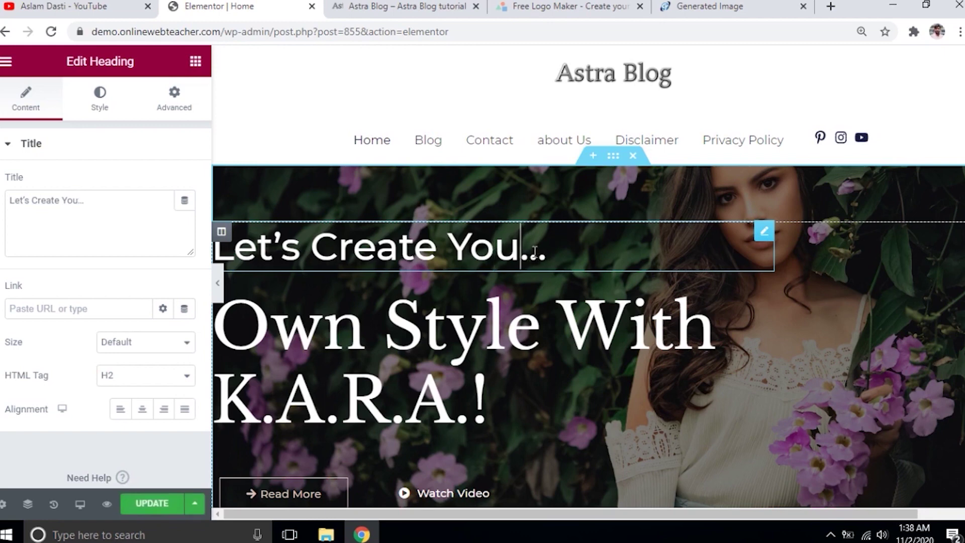
type("5")
key("BackSpace")
type("r")
left_click(555, 311)
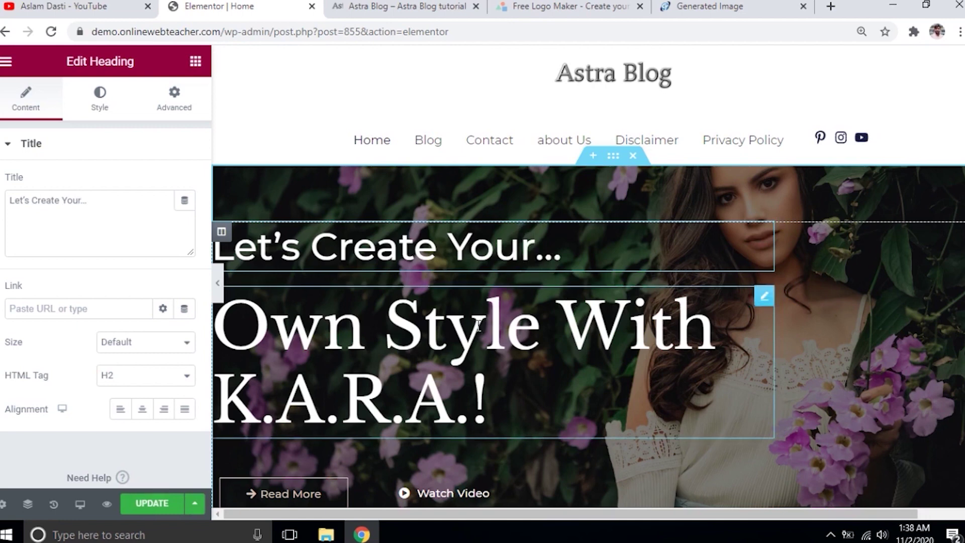
Examine the content settings of the "Own Style with K.A.R.A.!" heading and the link fields of the Watch Video and Read More buttons.
left_click(431, 326)
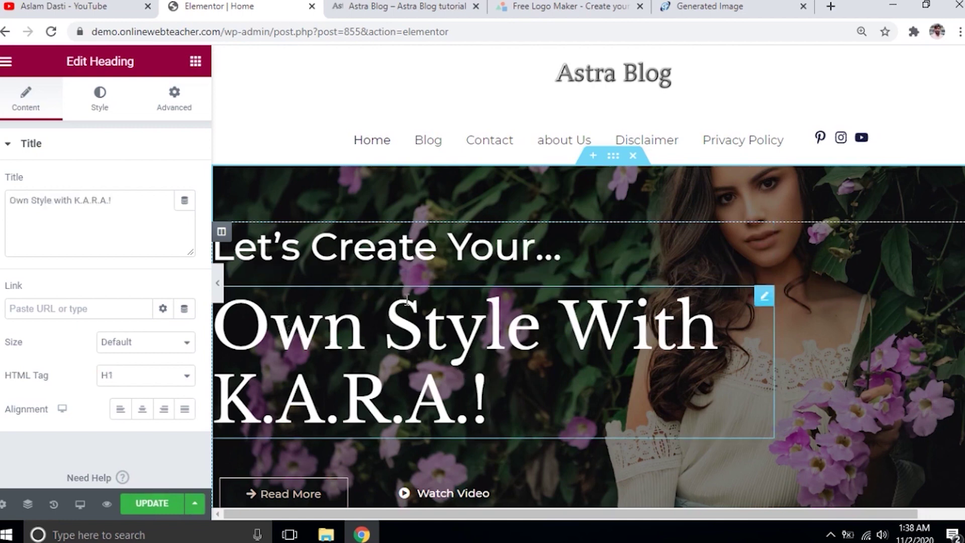
scroll(545, 491, "down", 1)
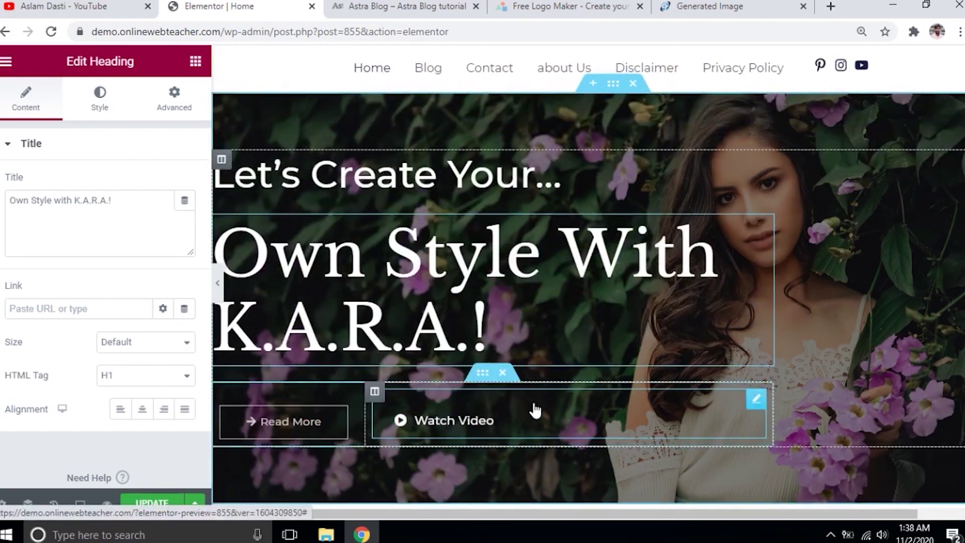
left_click(461, 412)
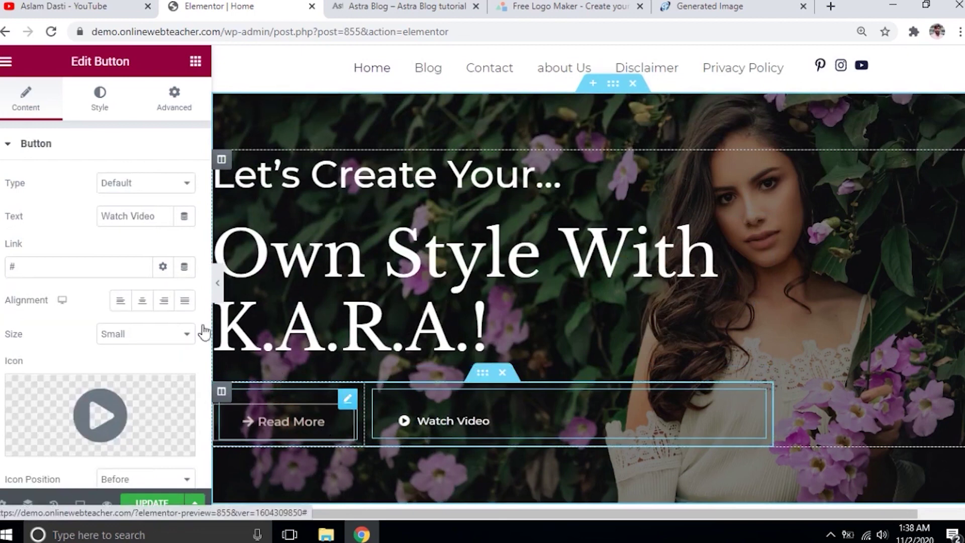
left_click(46, 266)
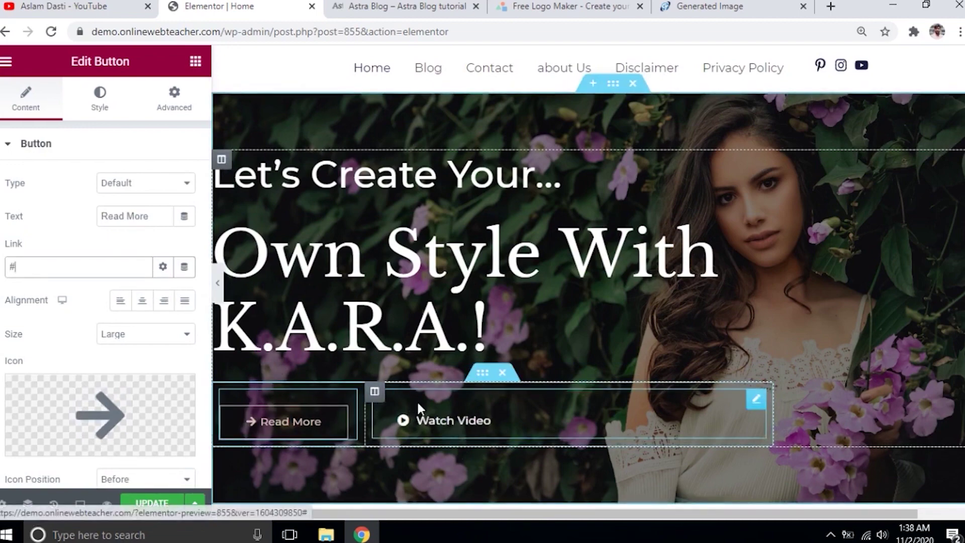
scroll(821, 206, "up", 1)
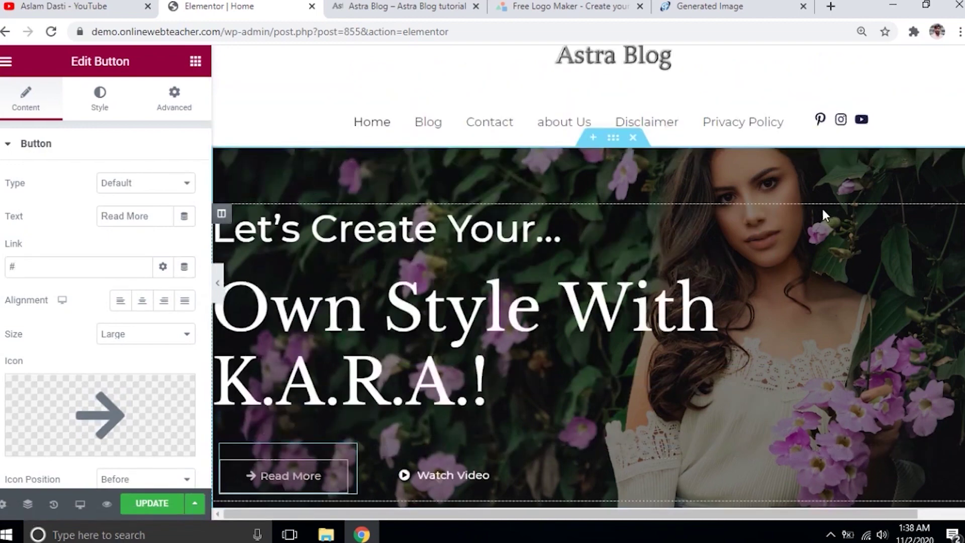
Look over the Home page's sections down to the footer, checking the hero section's advanced settings and the content settings of the "Discover Your Personal Style" image.
scroll(821, 206, "up", 1)
scroll(784, 201, "down", 2)
scroll(791, 201, "up", 2)
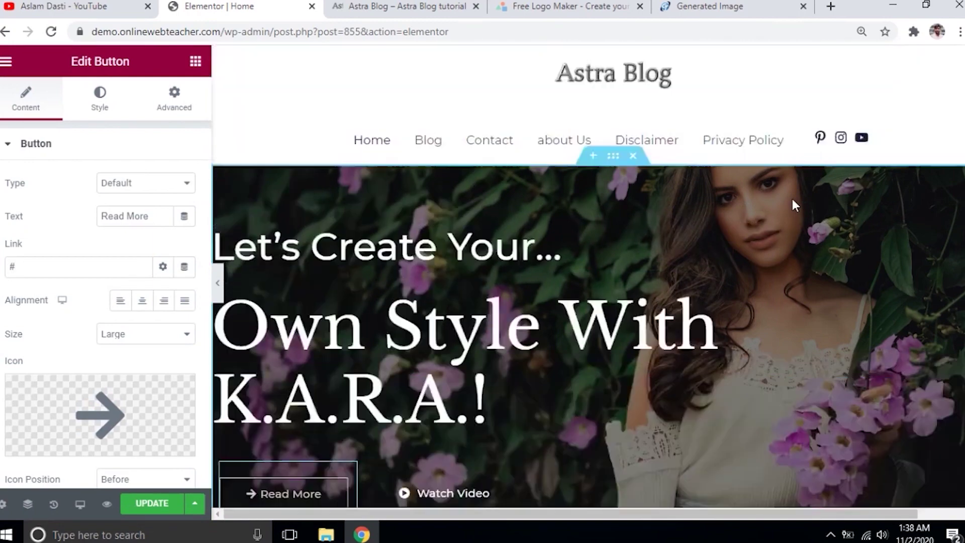
left_click(612, 165)
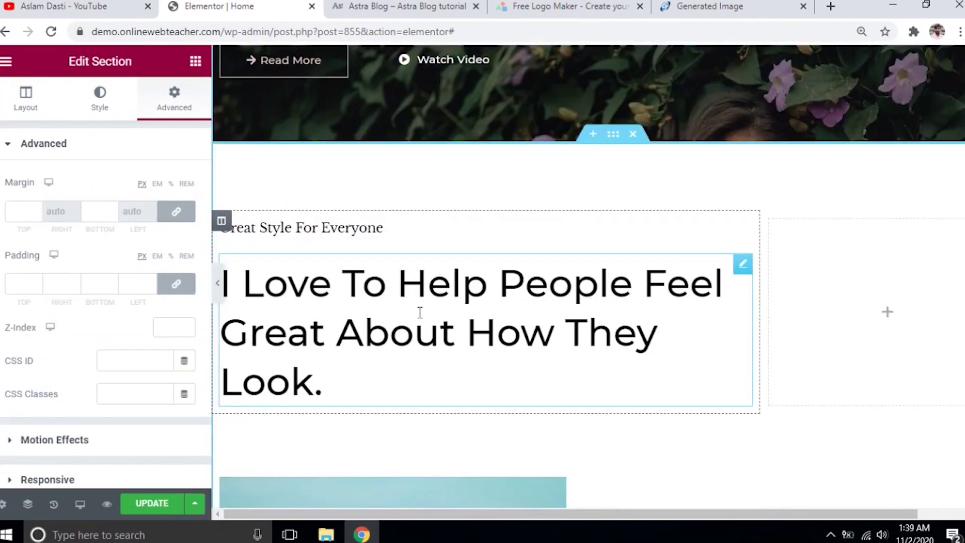
scroll(419, 312, "down", 8)
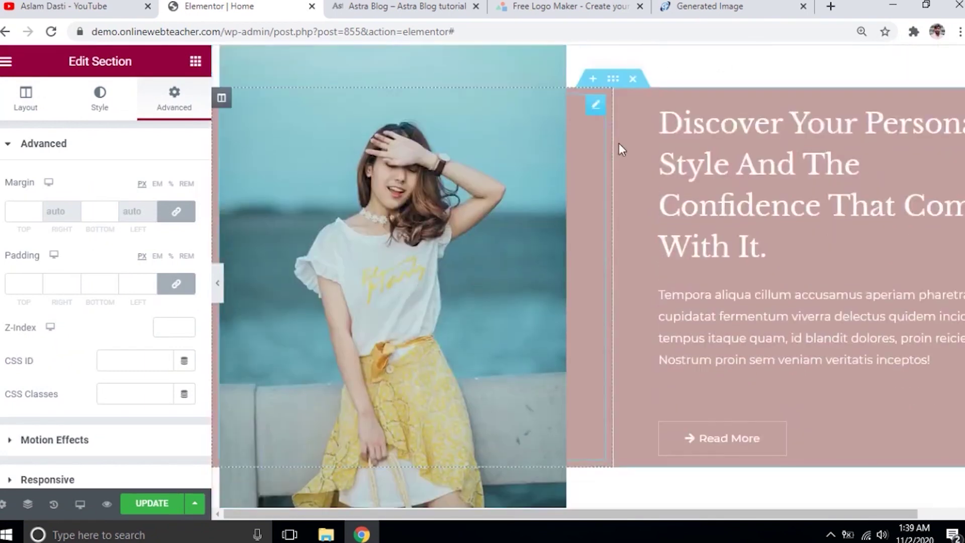
left_click(565, 126)
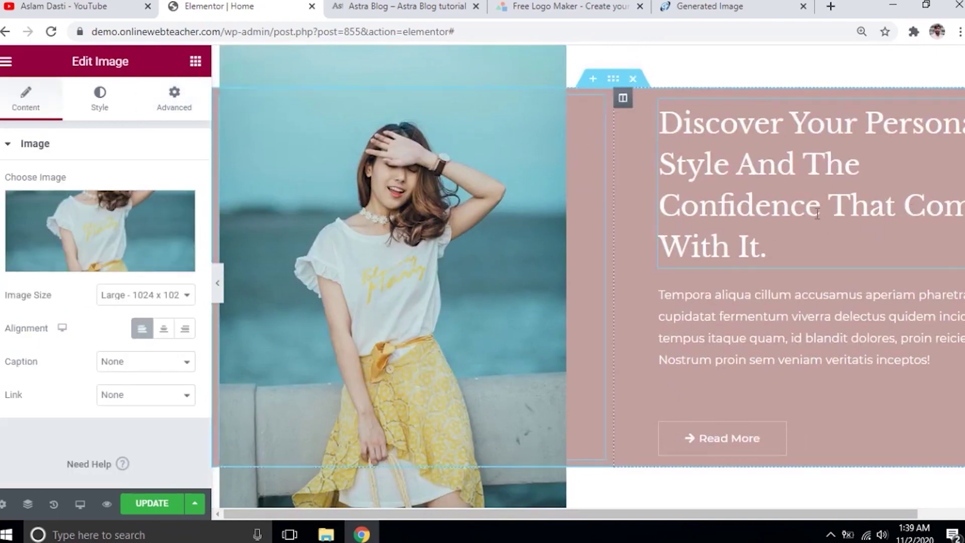
scroll(774, 243, "down", 10)
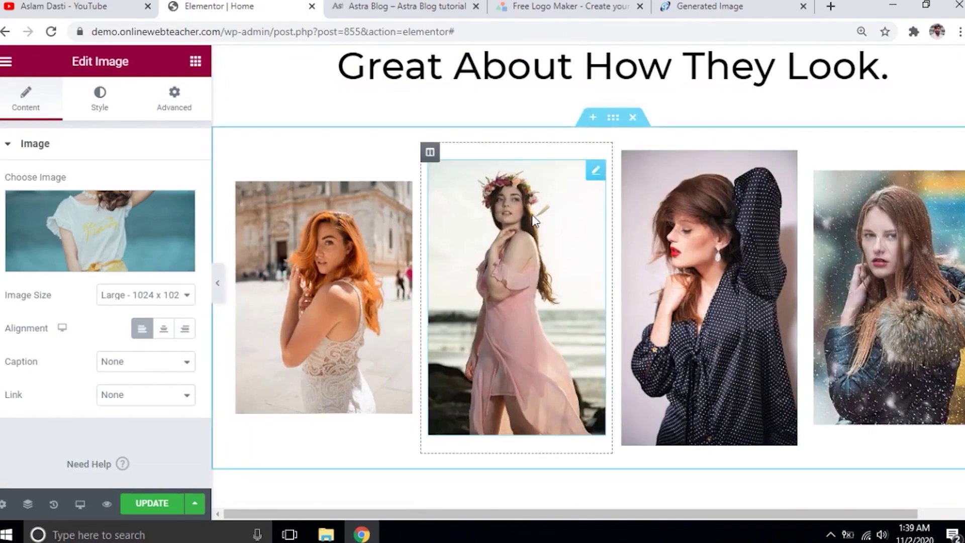
scroll(828, 305, "down", 5)
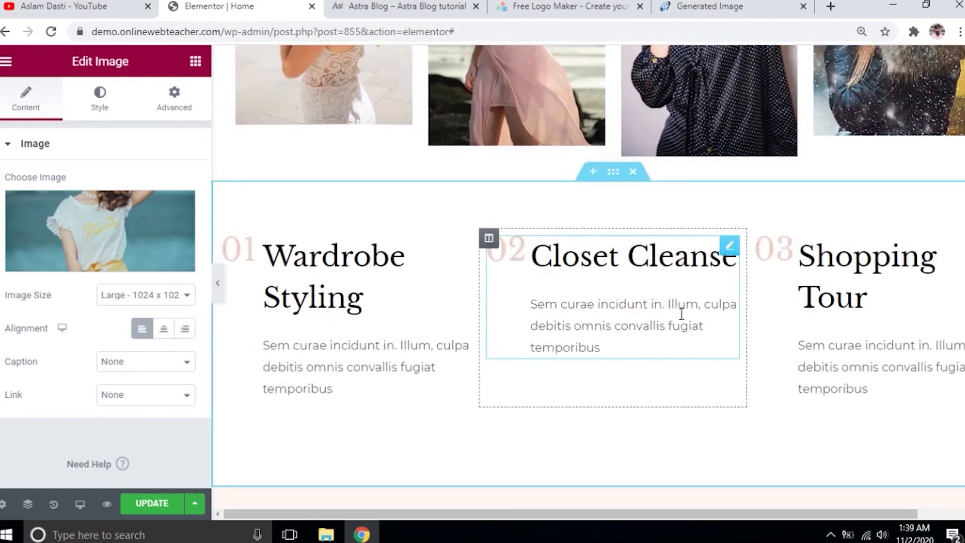
scroll(663, 318, "down", 15)
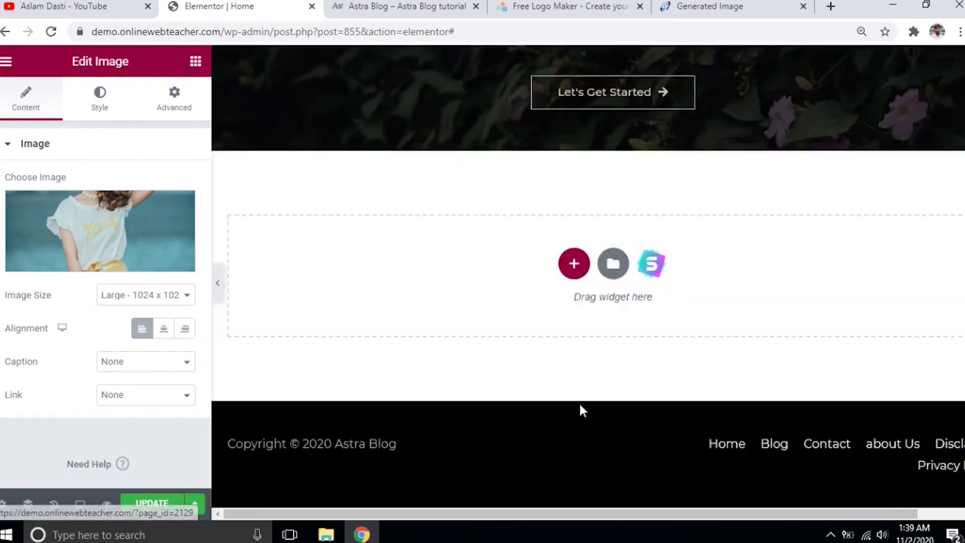
scroll(580, 410, "up", 15)
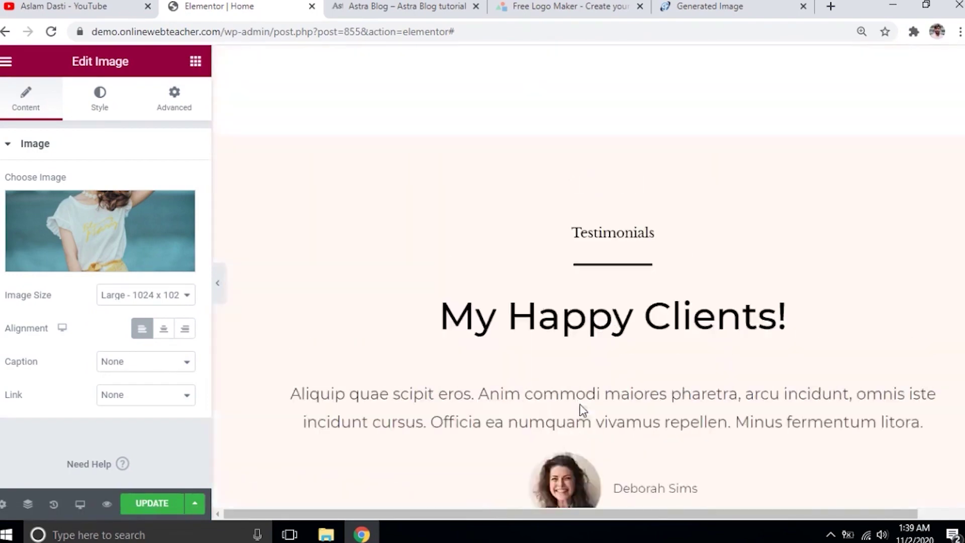
scroll(580, 410, "up", 15)
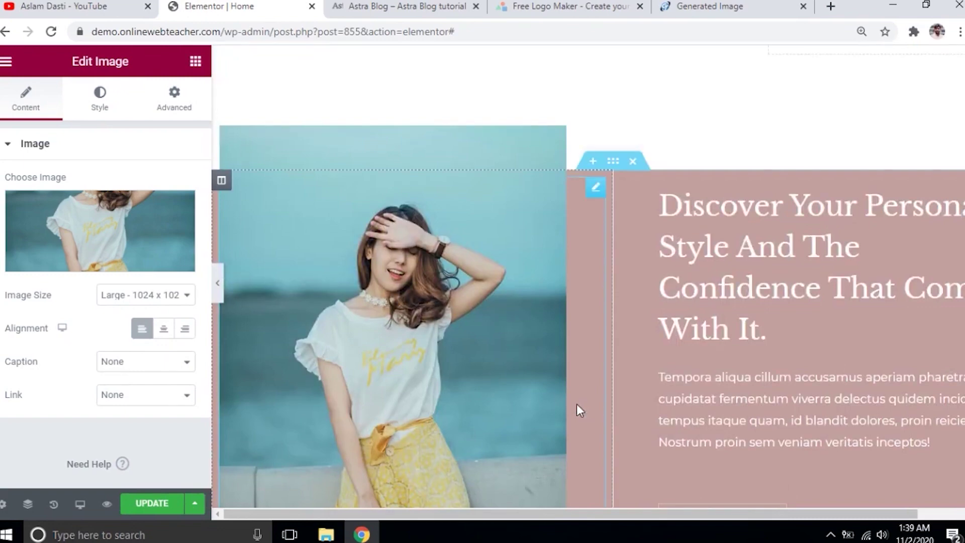
scroll(350, 359, "up", 10)
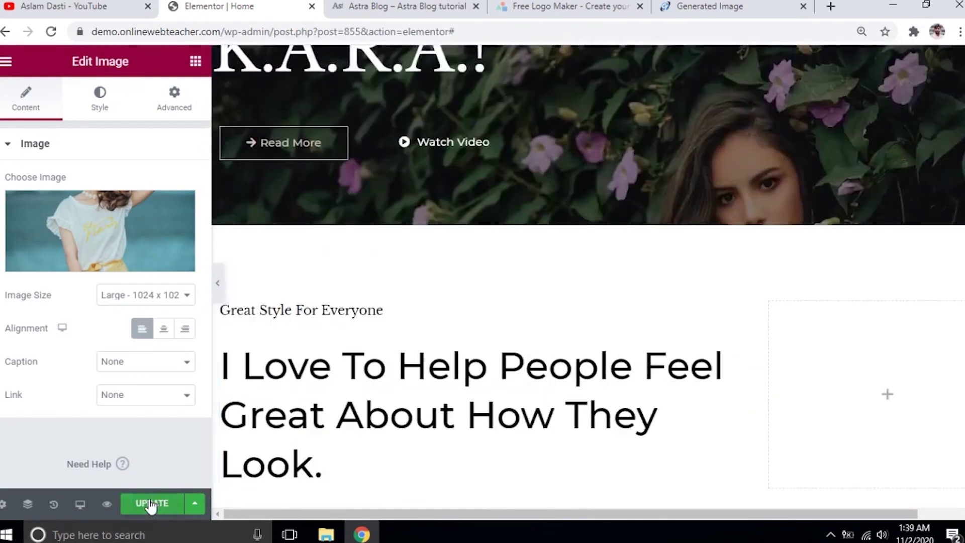
Update the Home page and exit Elementor to the WordPress dashboard.
left_click(151, 504)
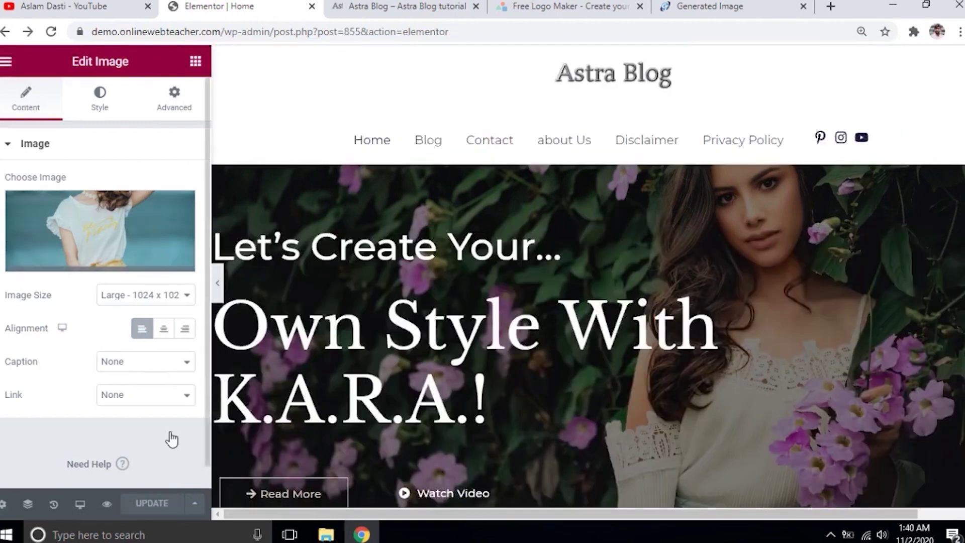
left_click(6, 60)
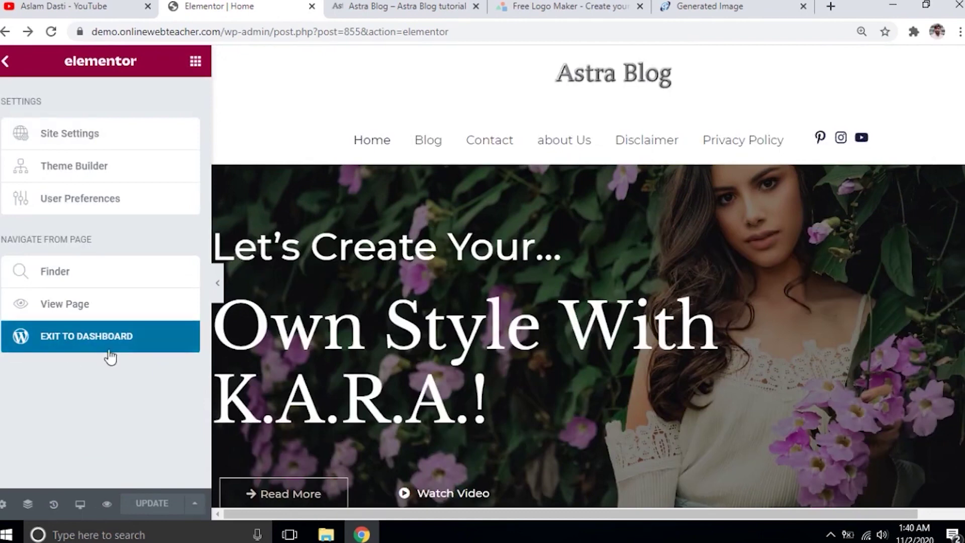
left_click(84, 346)
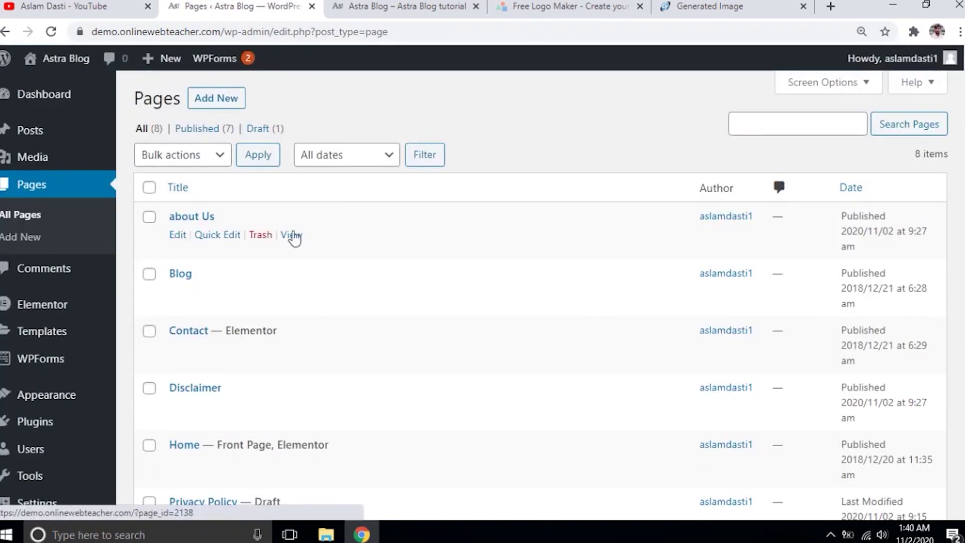
Start a new blog post and title it "How to create a website with Astra theme".
mouse_move(50, 135)
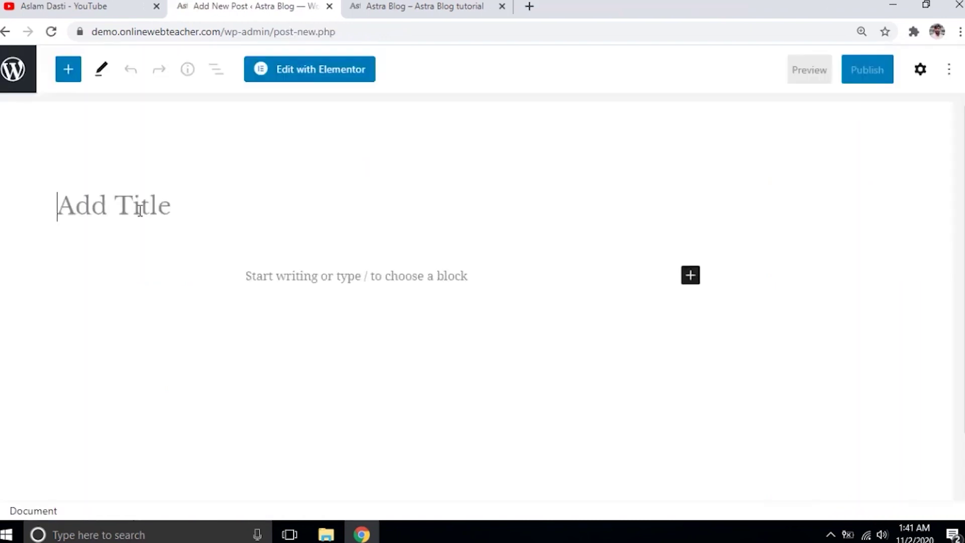
type("How ")
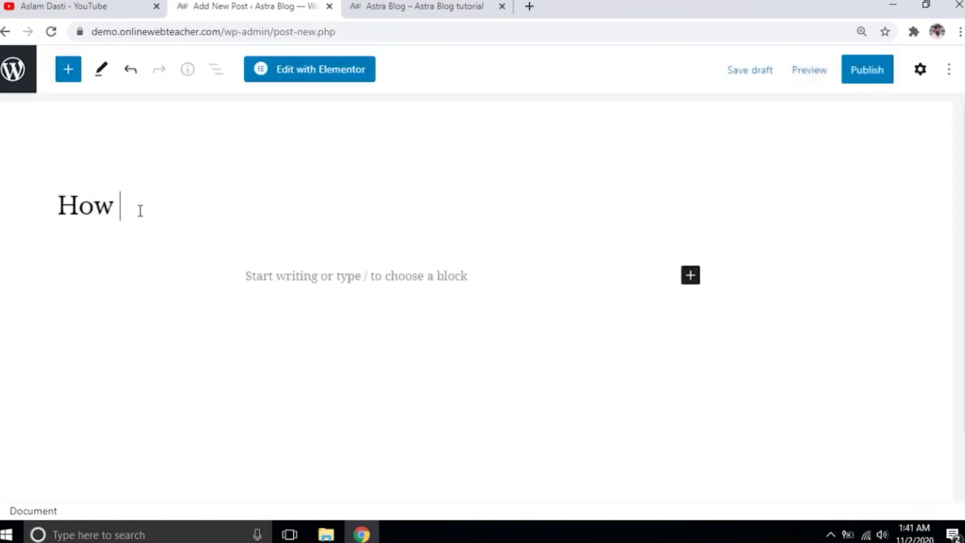
type("To Create A Website With Astra Theme")
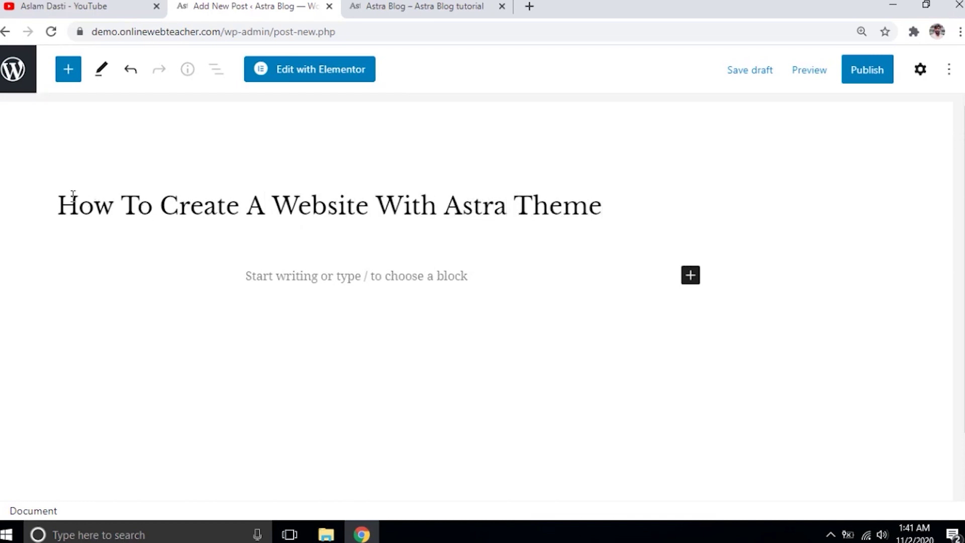
Add a paragraph reading "dfdfdfdffdf" under the post title and check which block types it can be transformed to.
left_click(322, 282)
type("dfdf")
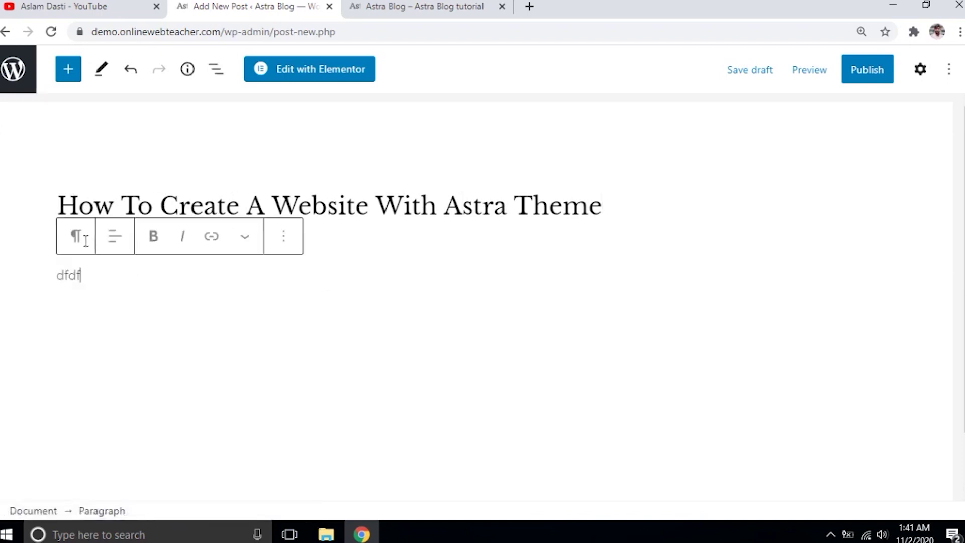
type("dfdffdf")
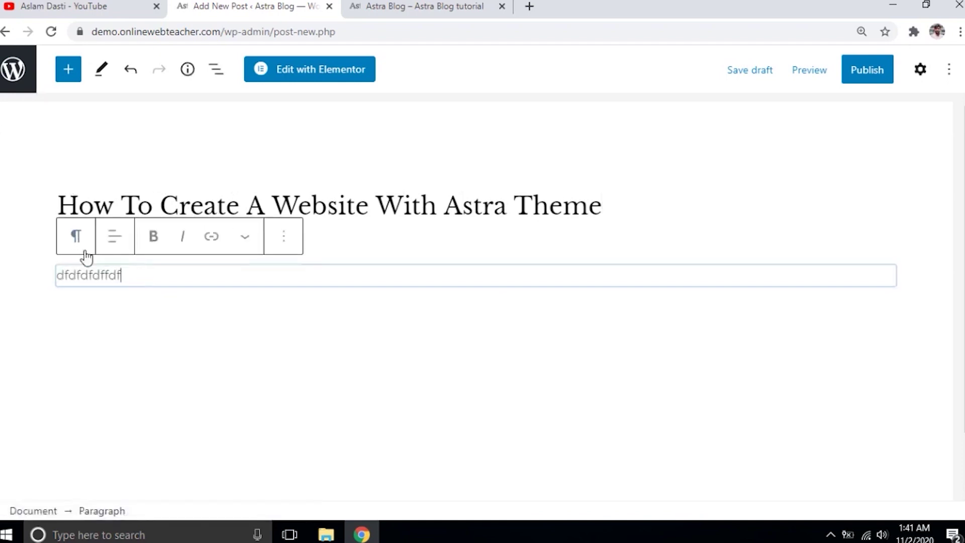
left_click(84, 237)
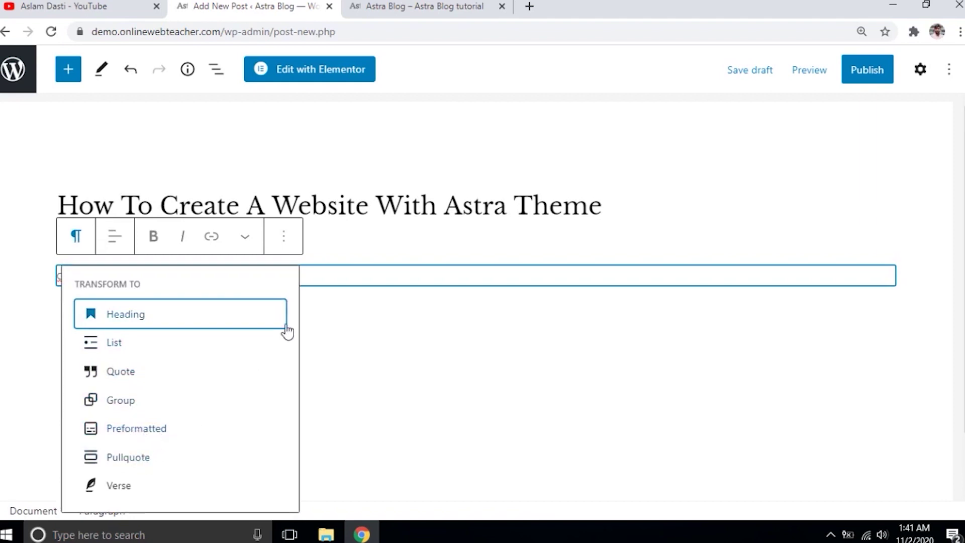
left_click(393, 260)
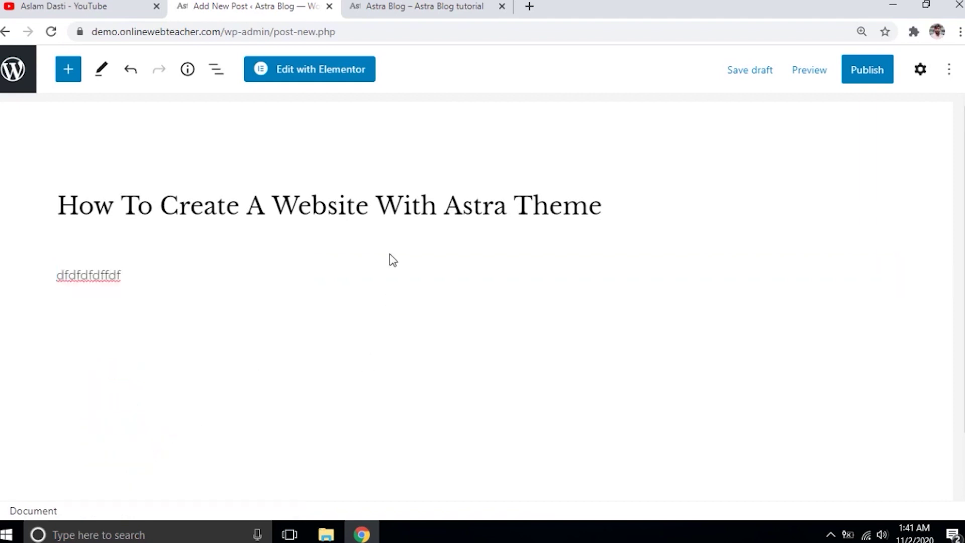
Add an Image block below the paragraph, finding it with the block search term "image".
left_click(127, 275)
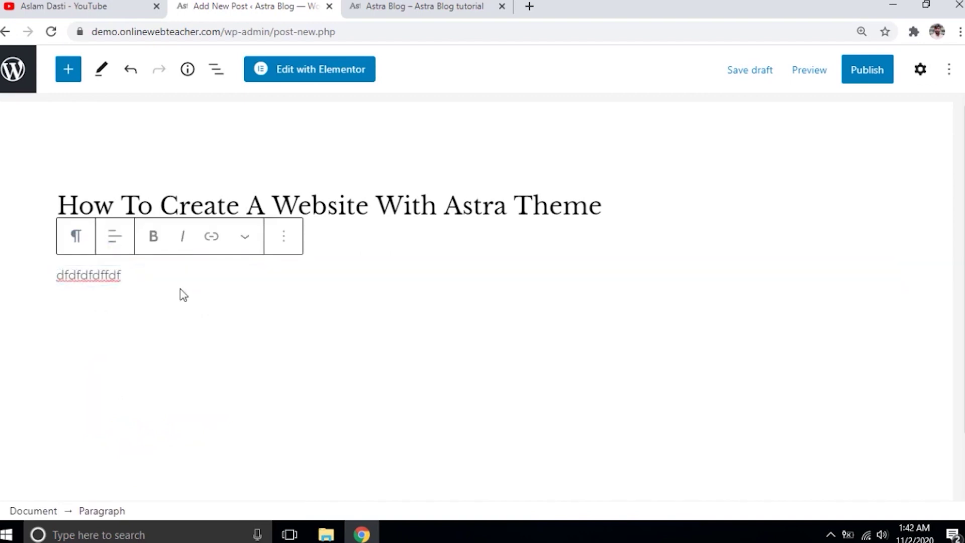
key("Return")
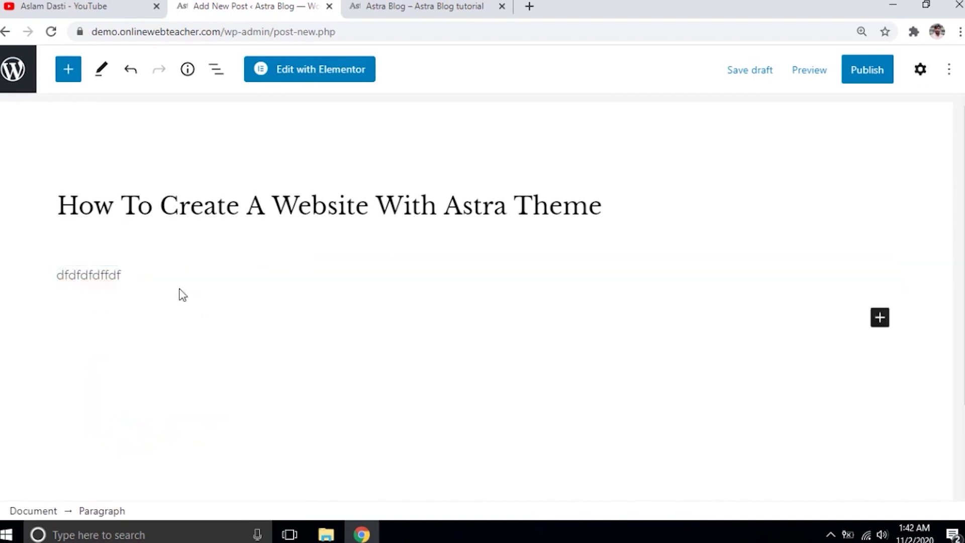
left_click(881, 319)
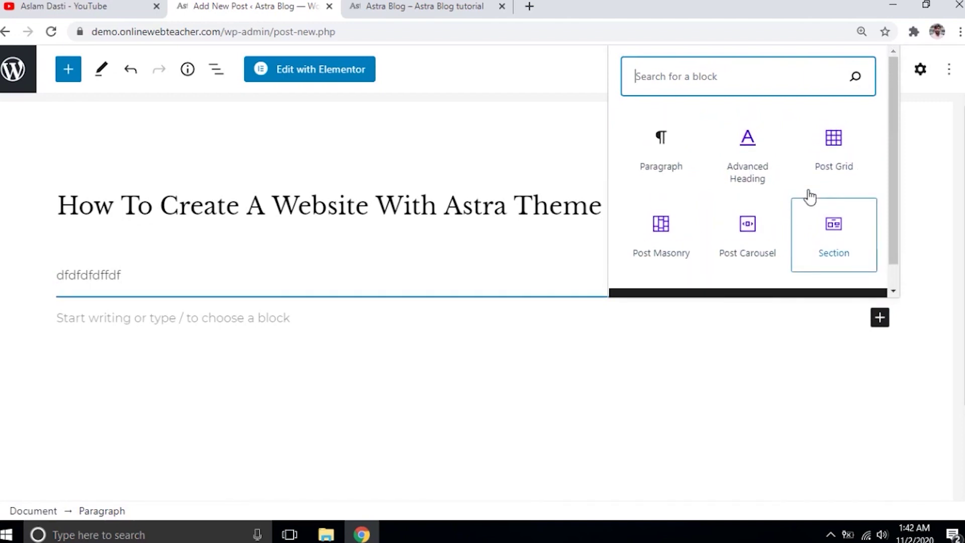
left_click(263, 315)
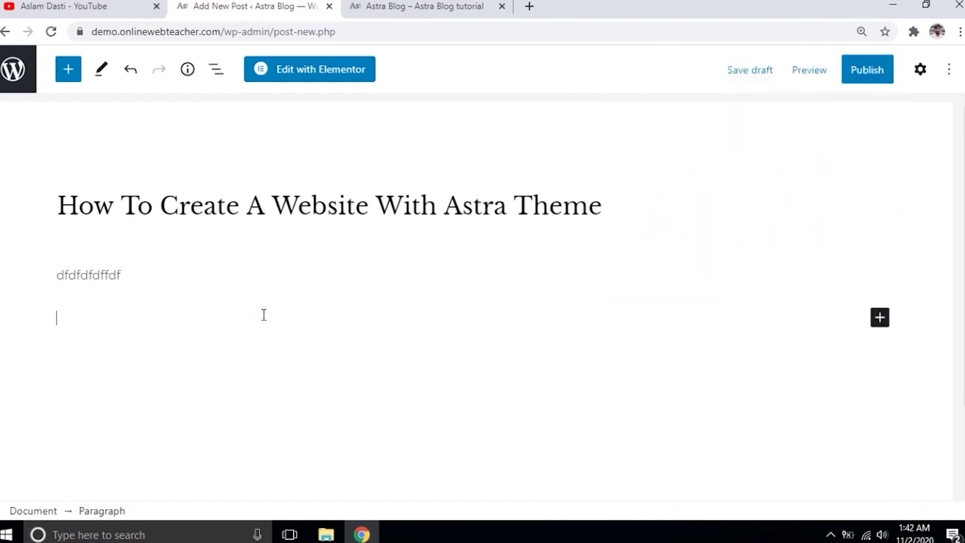
left_click(879, 317)
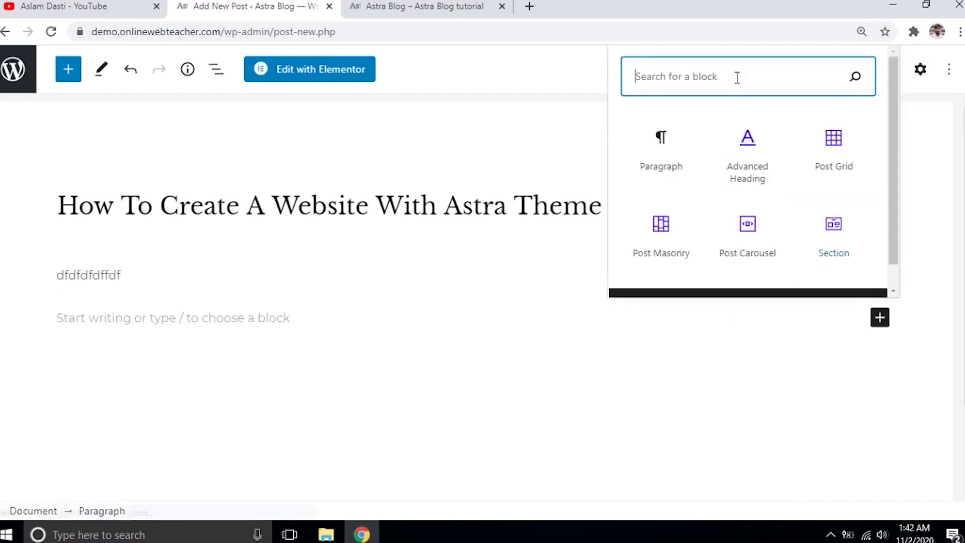
type("image")
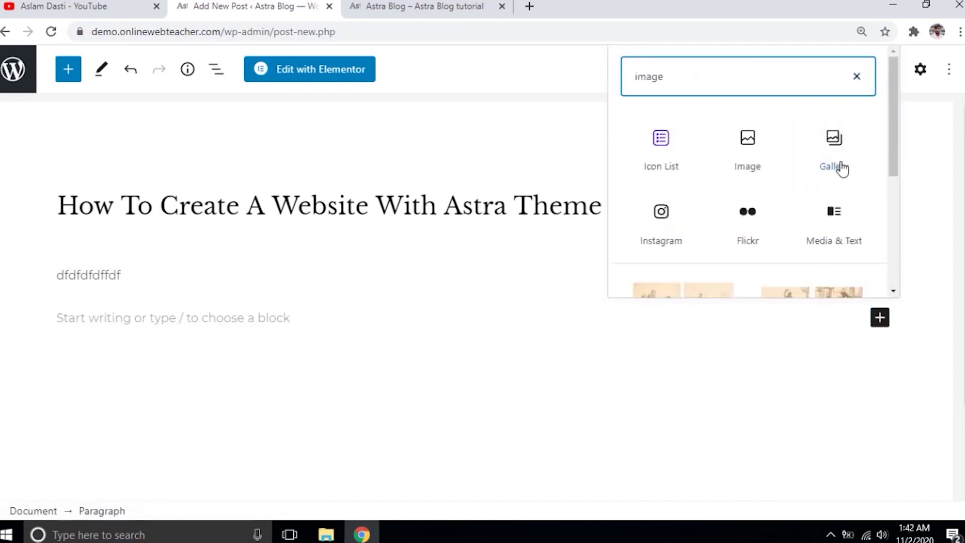
left_click(749, 148)
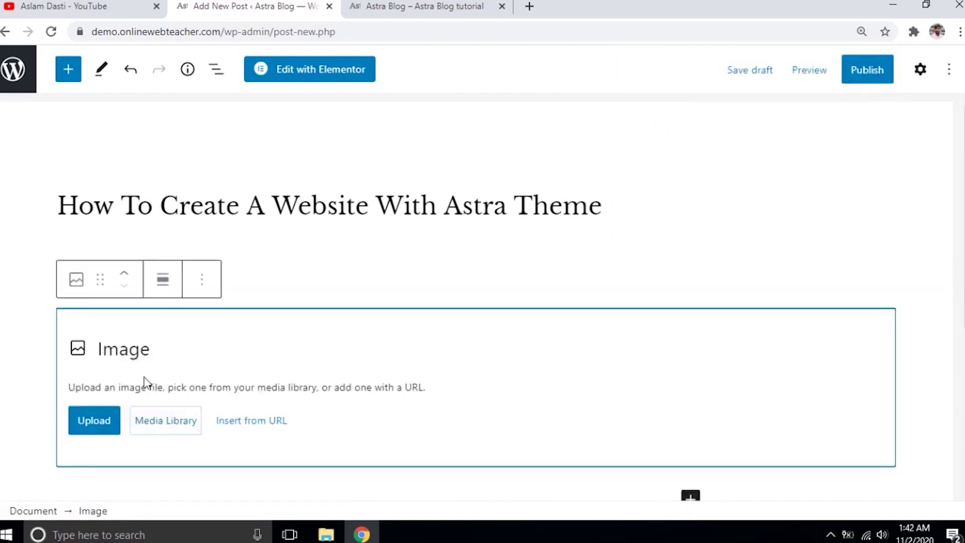
Fill the Image block with the media library photo of the woman standing by the flower wall, holding a flower to her hair.
left_click(168, 421)
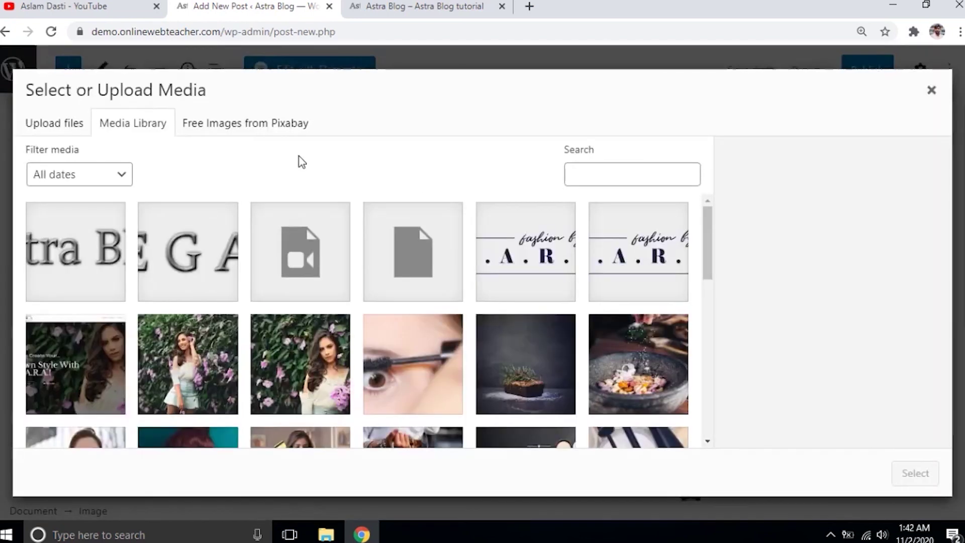
left_click(275, 133)
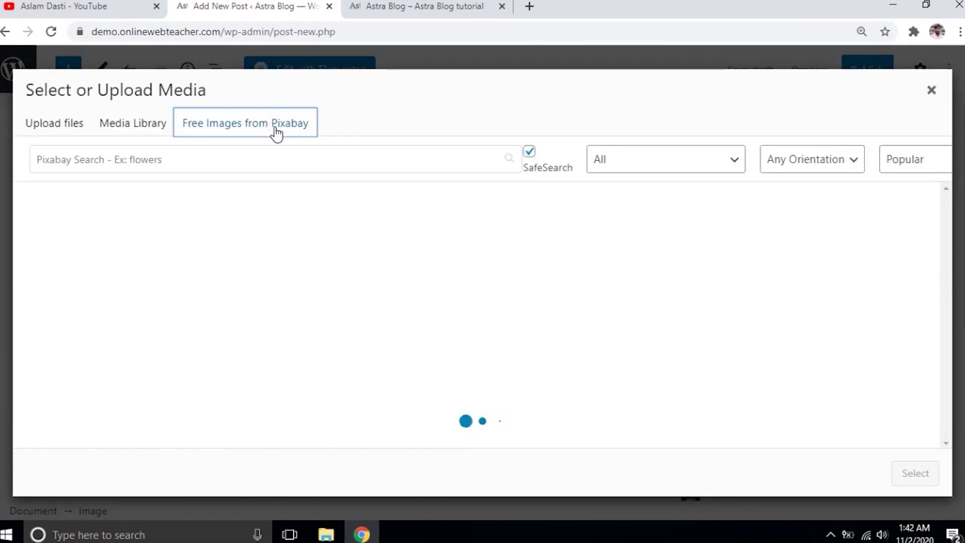
left_click(137, 132)
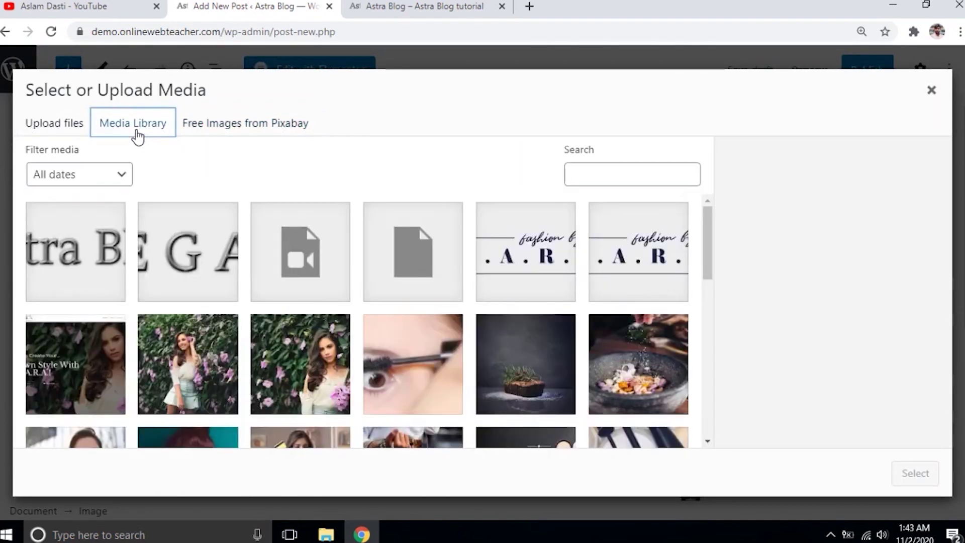
left_click(199, 366)
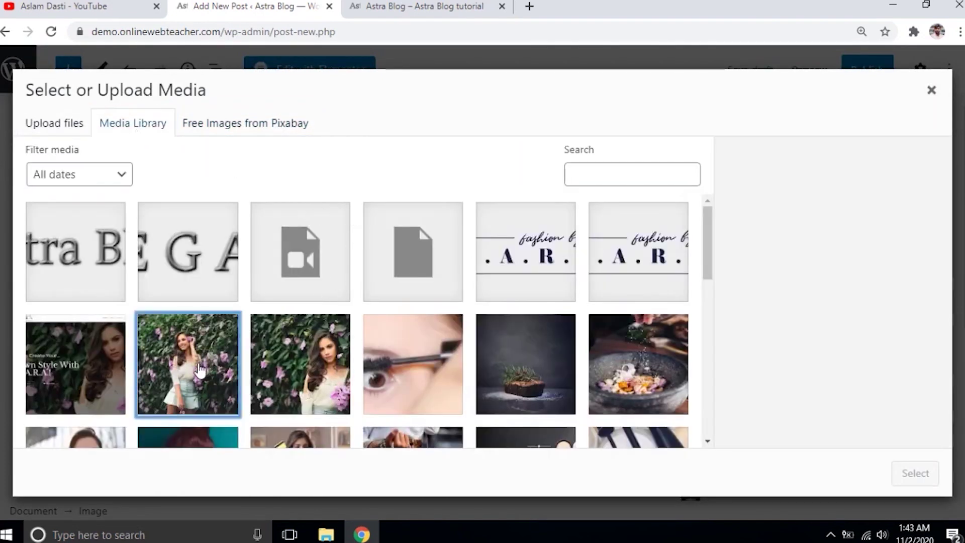
left_click(915, 473)
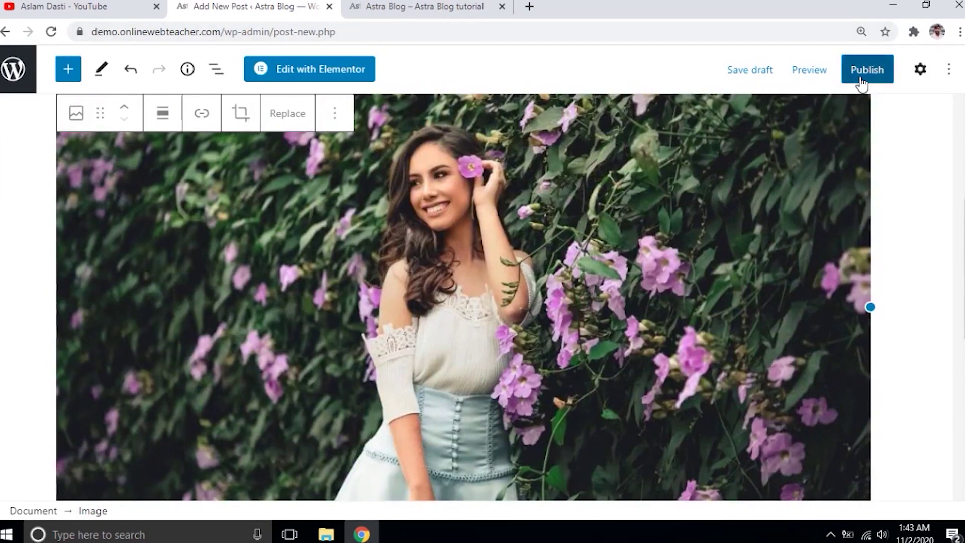
Publish the post immediately with public visibility and view the live post in a new browser tab.
left_click(861, 80)
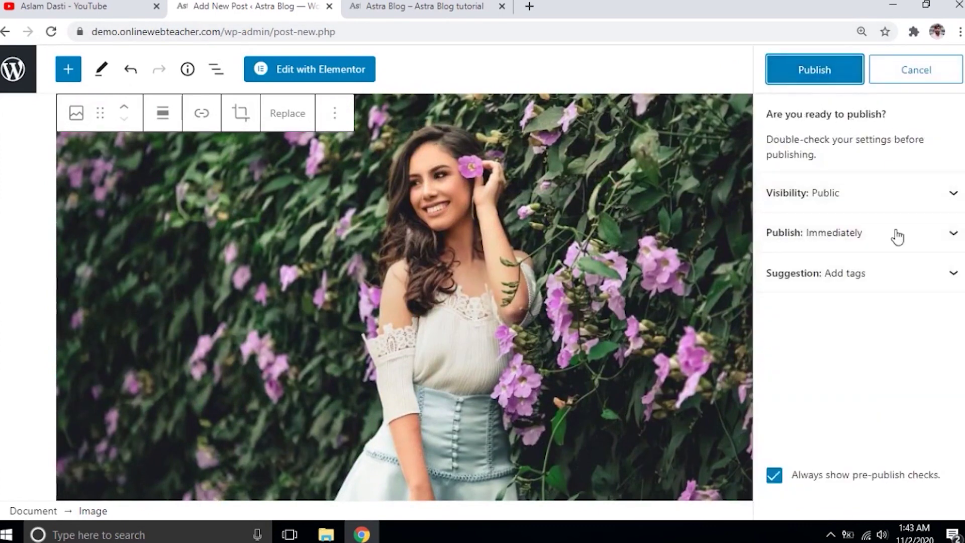
left_click(819, 76)
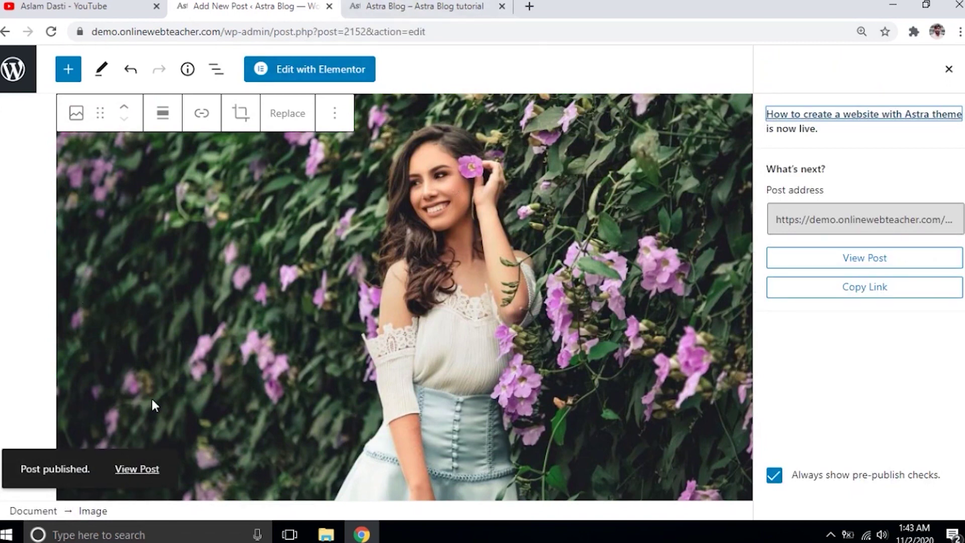
left_click(140, 473, "ctrl")
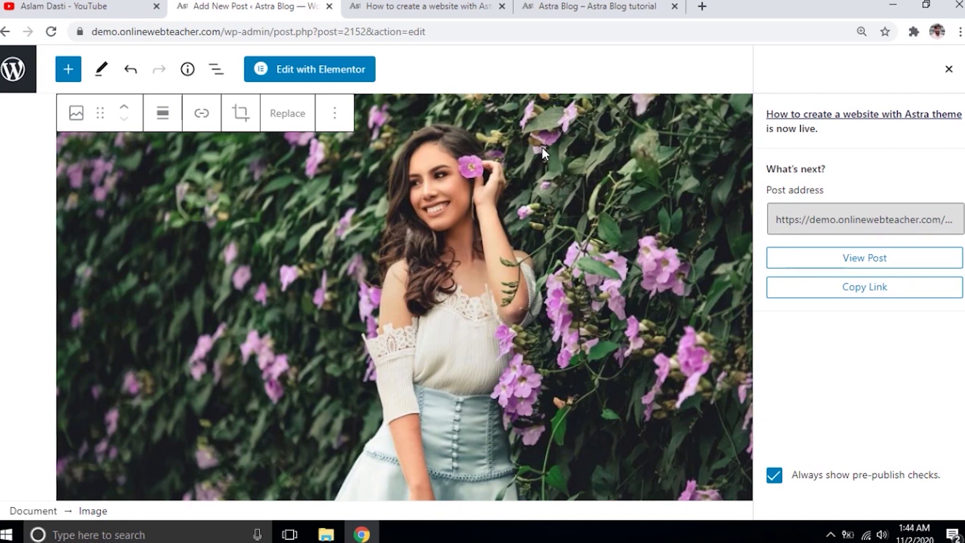
key("ctrl+Tab")
scroll(556, 320, "up", 15)
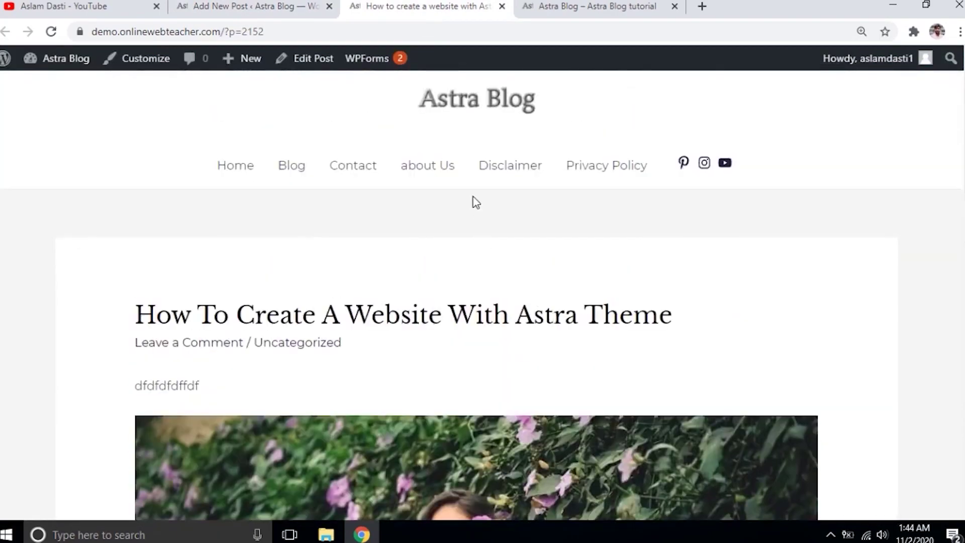